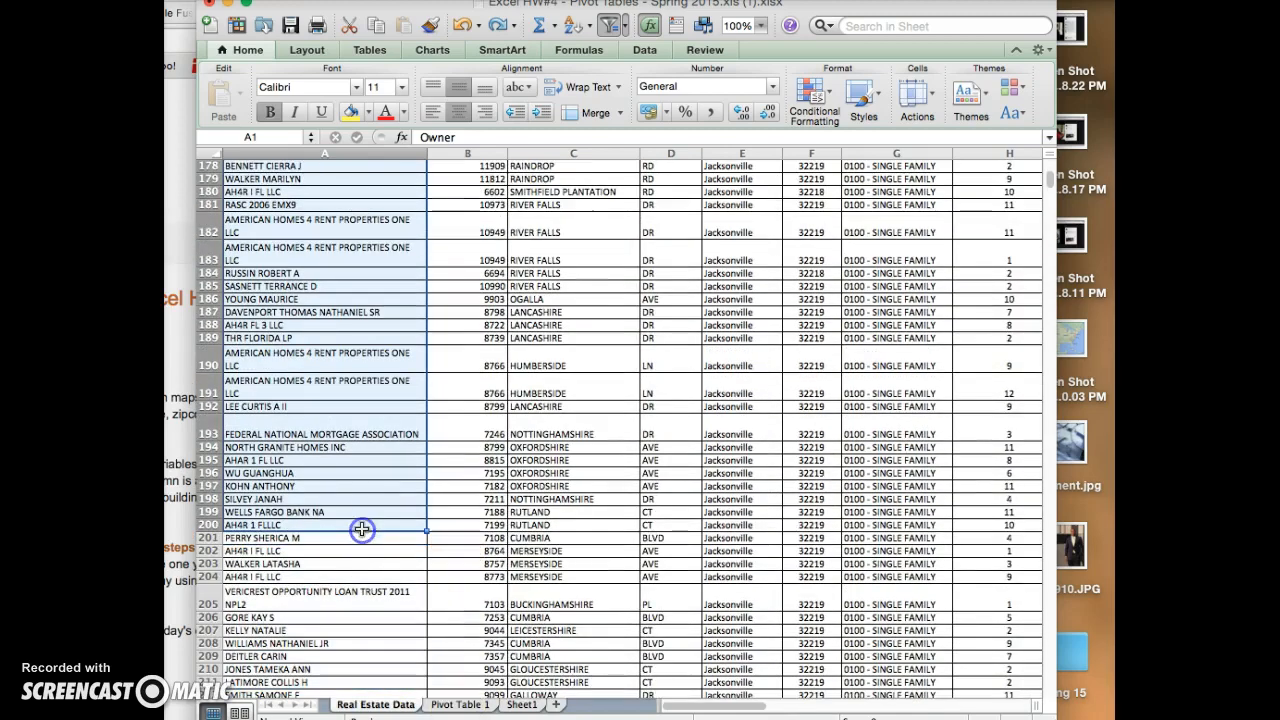
- Copy the range A1:K200 and delete the entire columns A to K that hold the full data set
key("super+shift+Right")
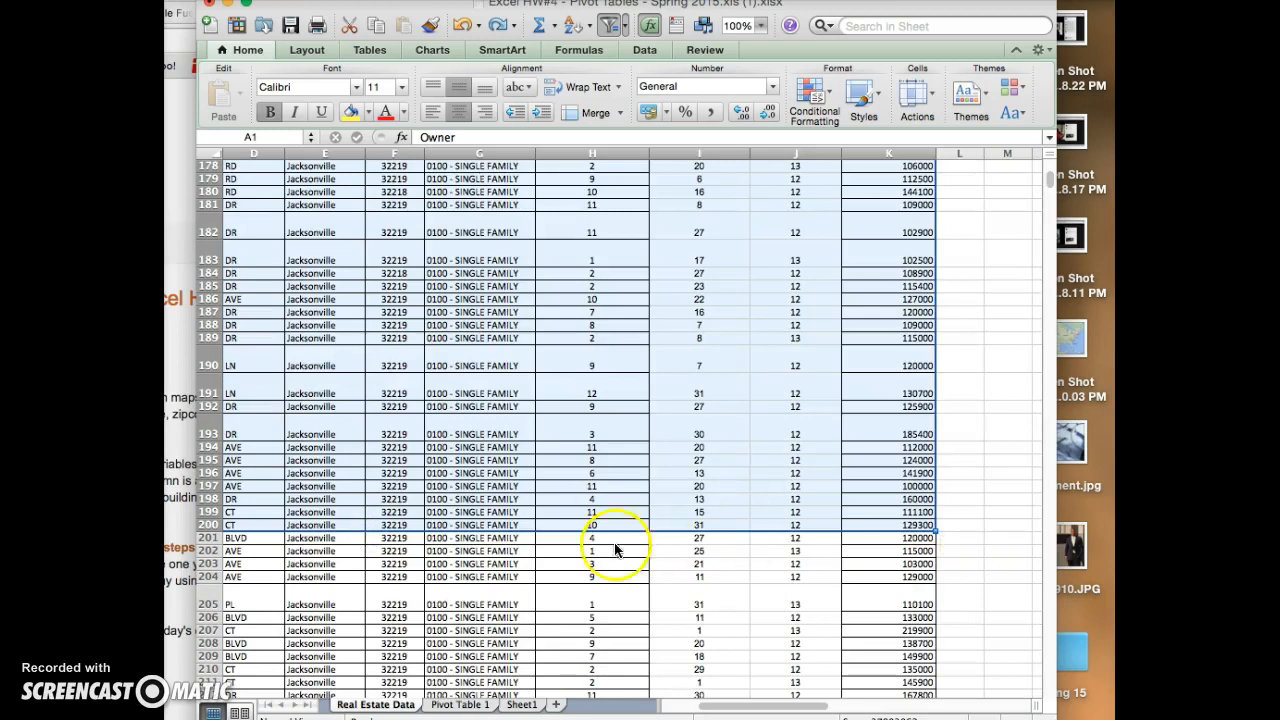
key("super+c")
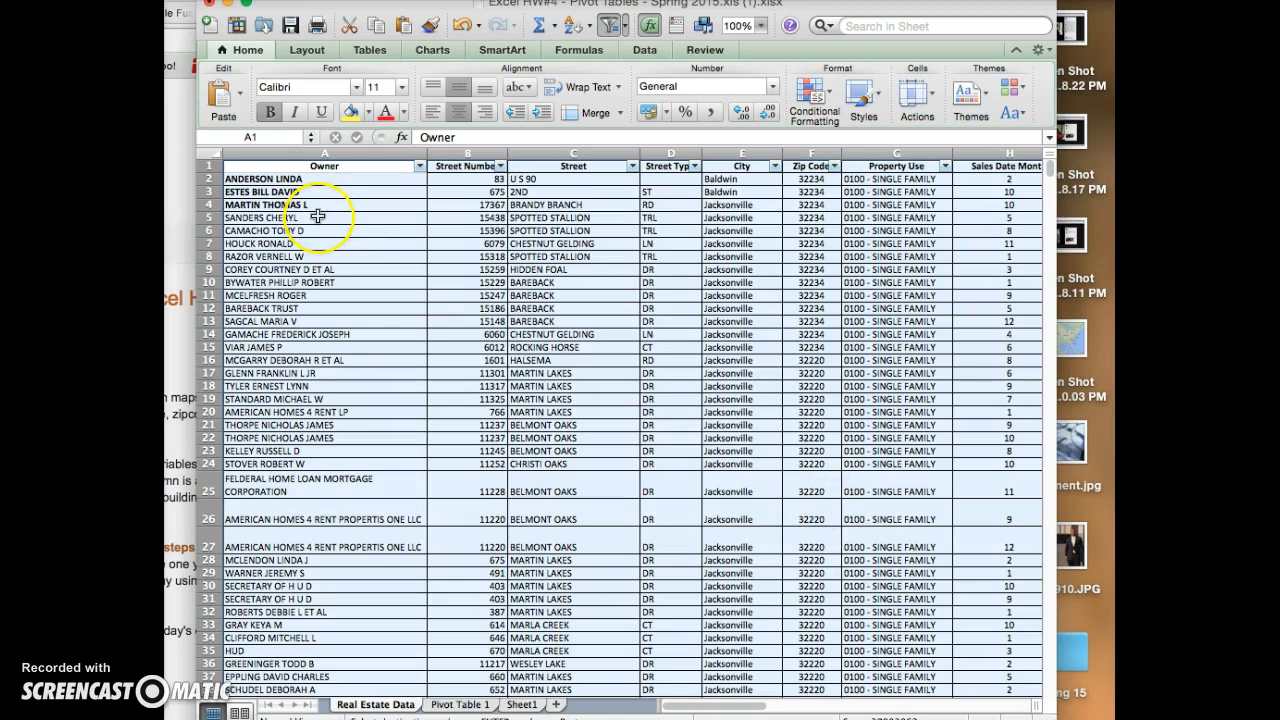
key("super+shift+Down")
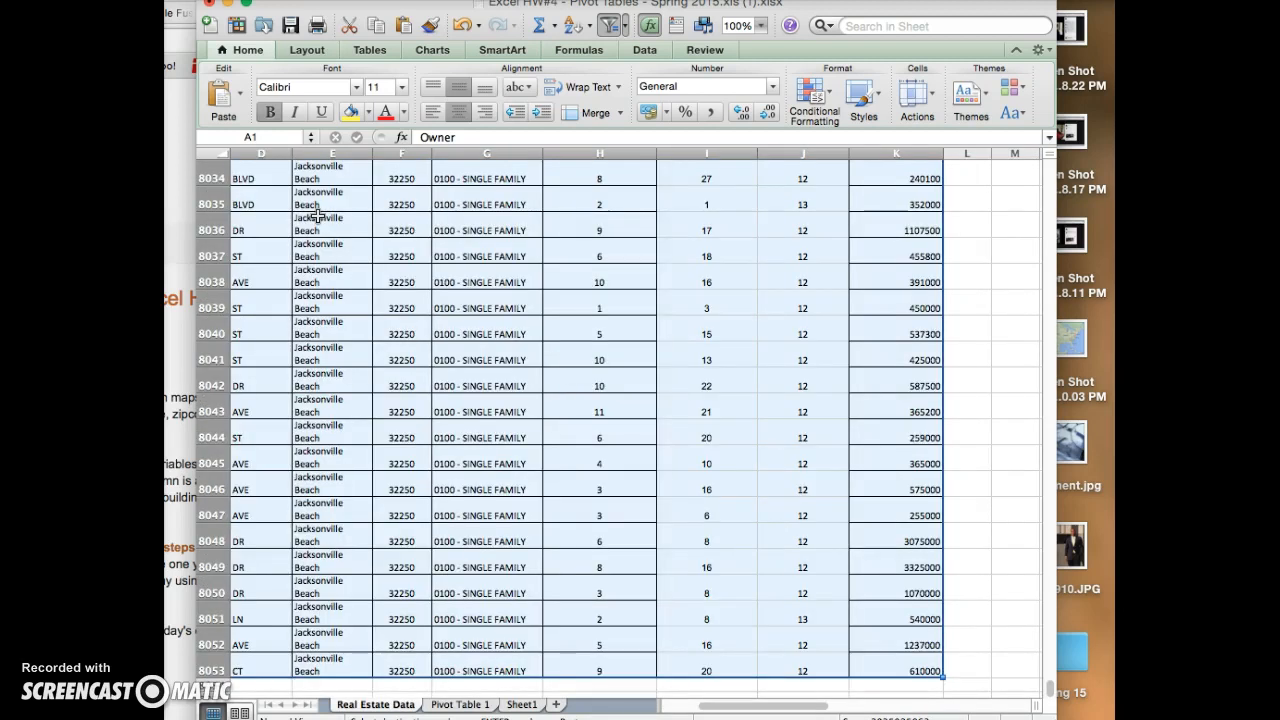
right_click(441, 265)
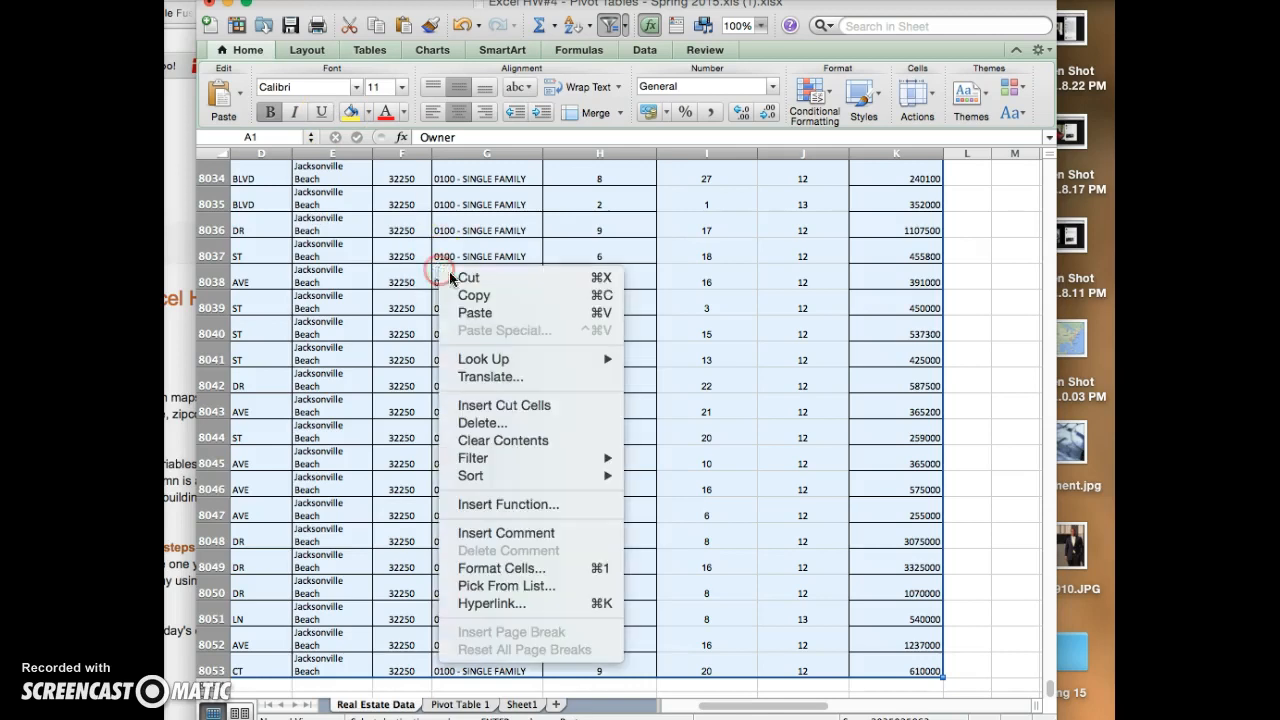
left_click(545, 423)
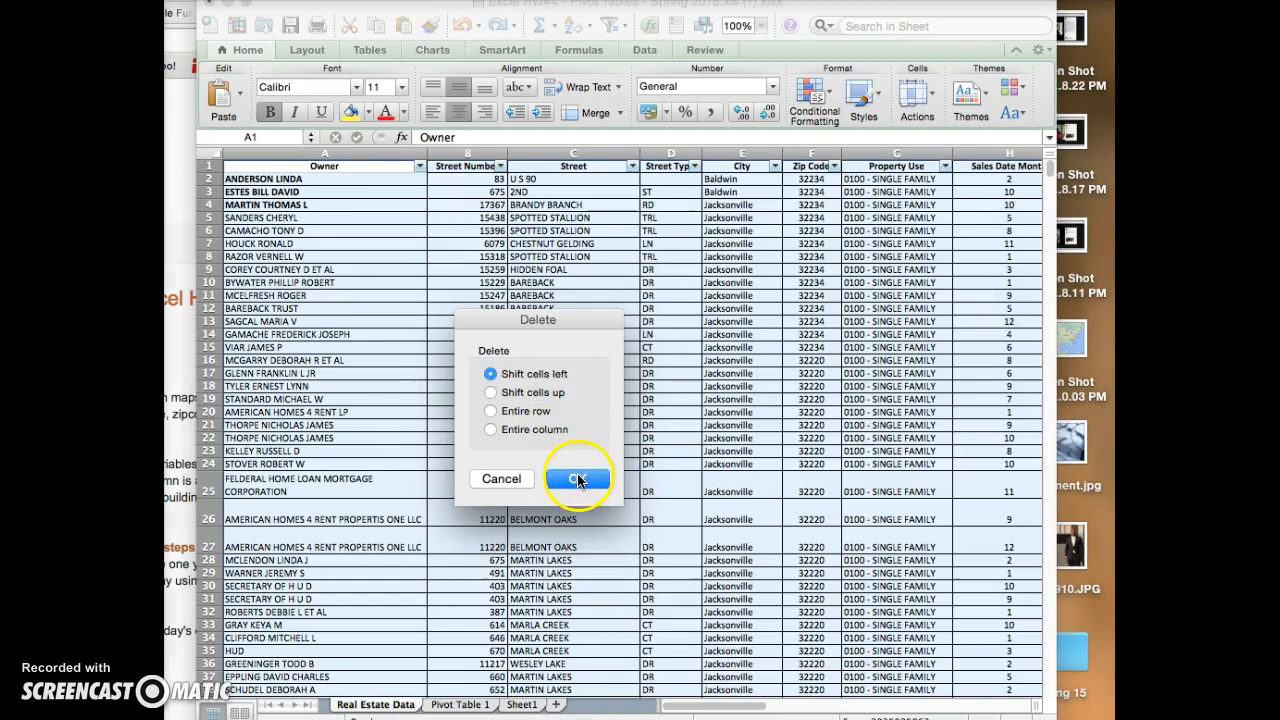
left_click(490, 411)
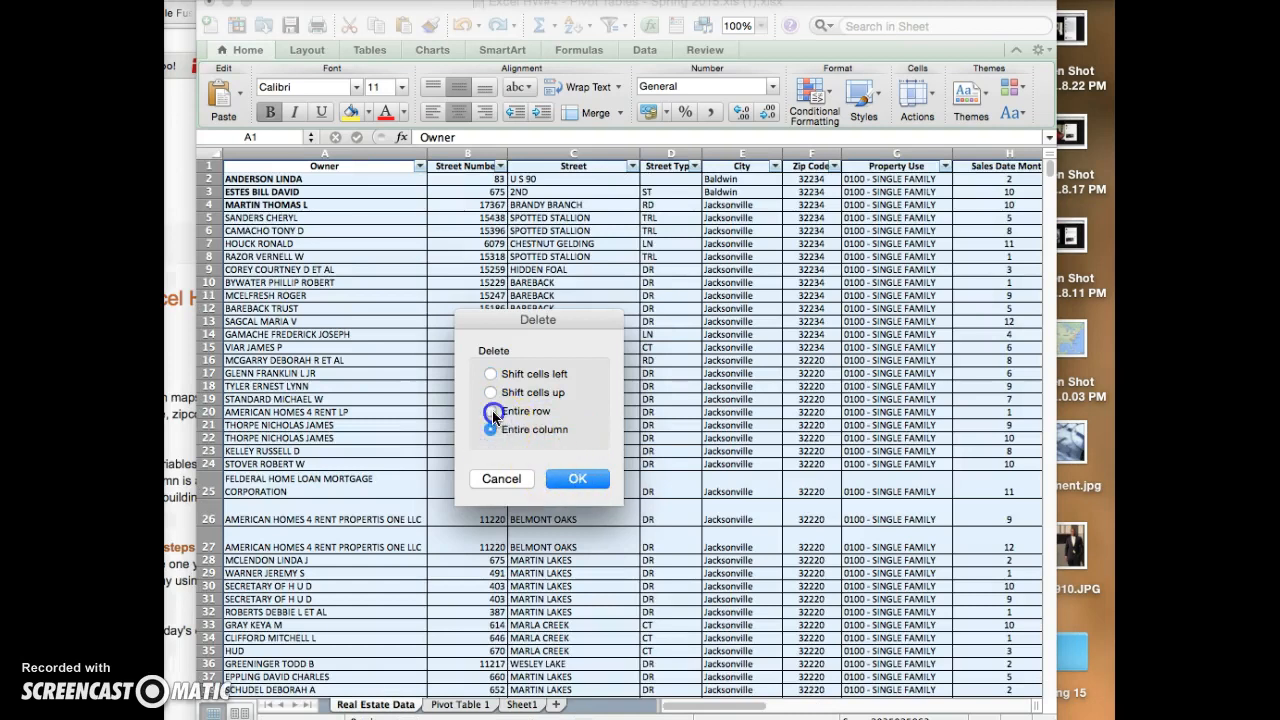
left_click(490, 429)
left_click(558, 476)
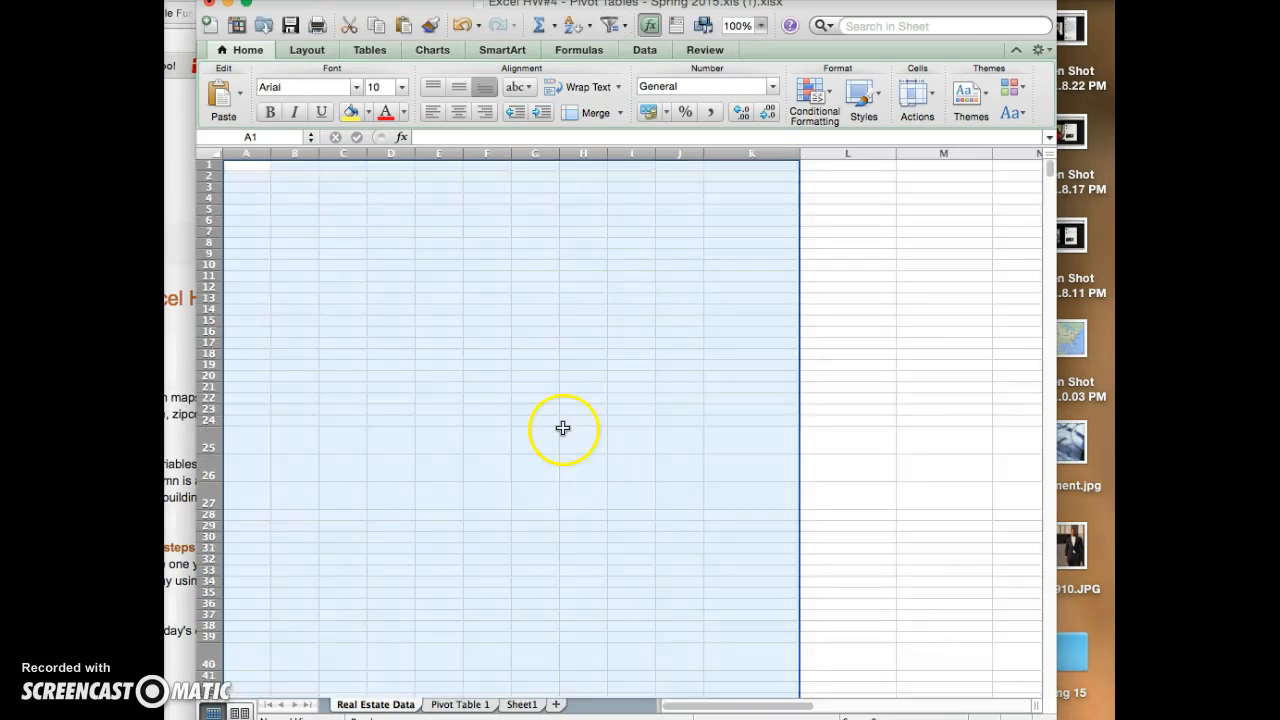
- Paste the copied rows into the emptied Real Estate Data sheet starting at A1, and check the rows below them
left_click(258, 168)
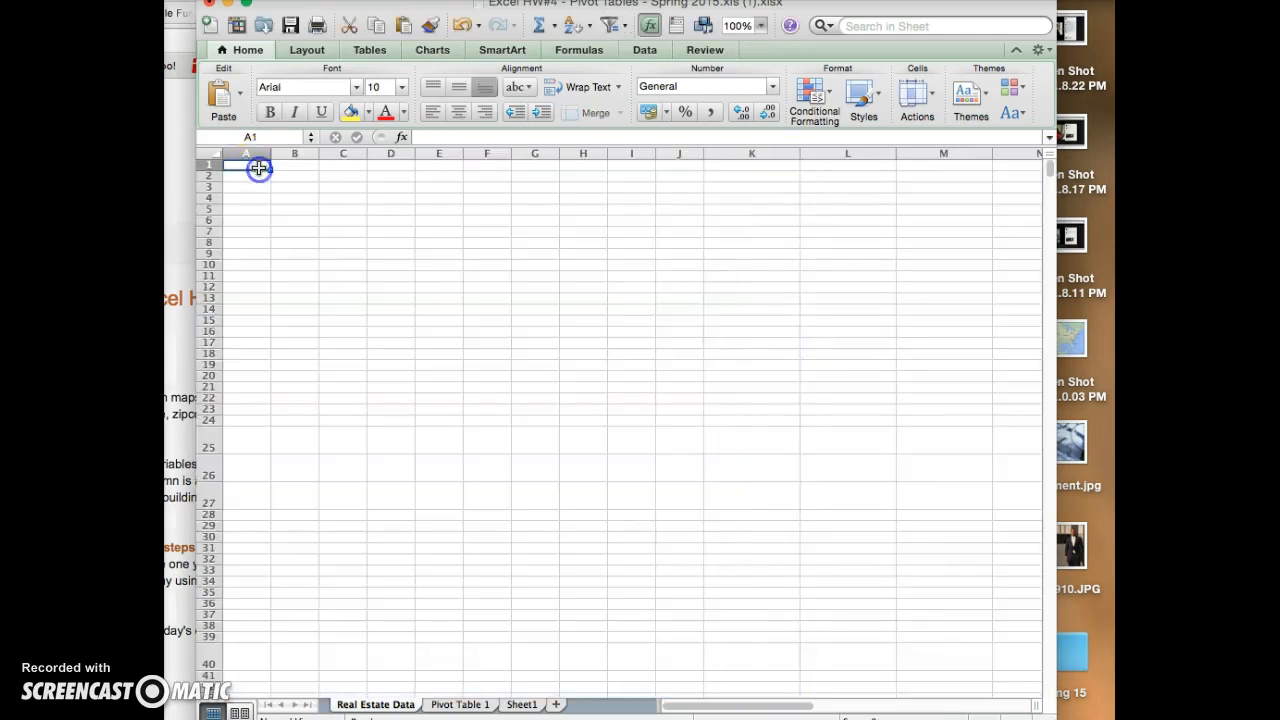
key("super+v")
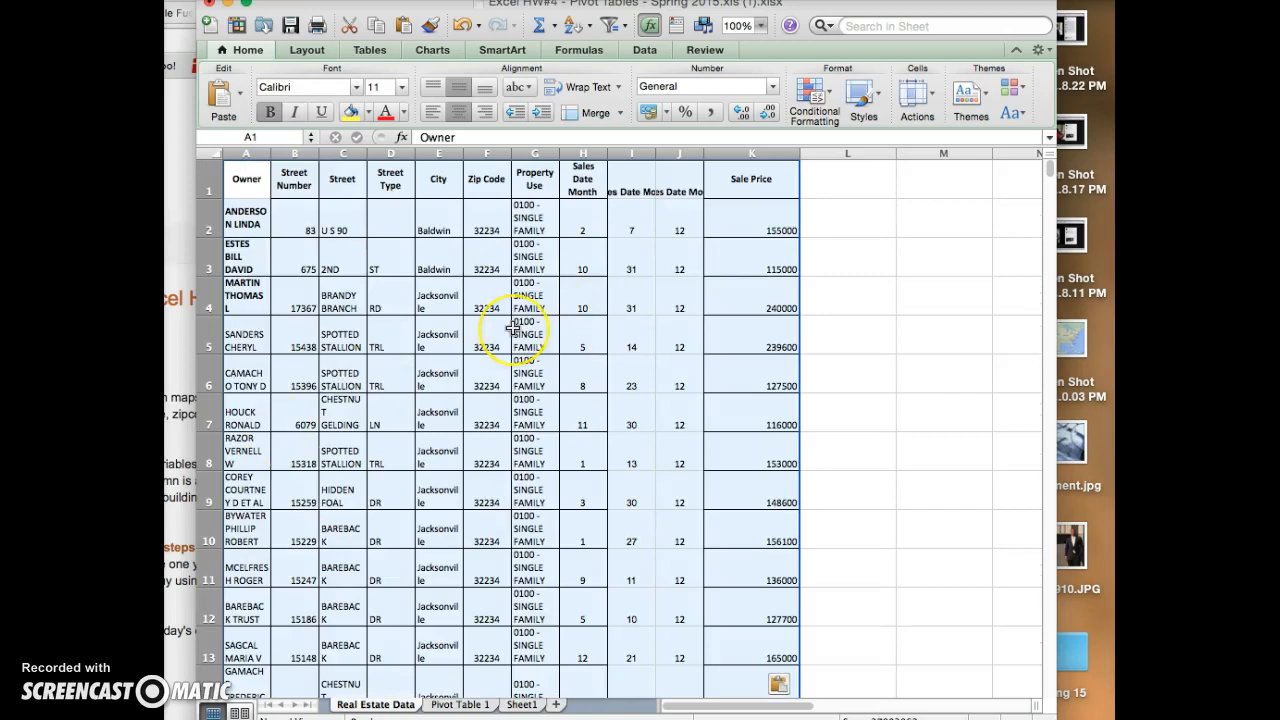
scroll(513, 327, "down", 15)
scroll(513, 327, "down", 10)
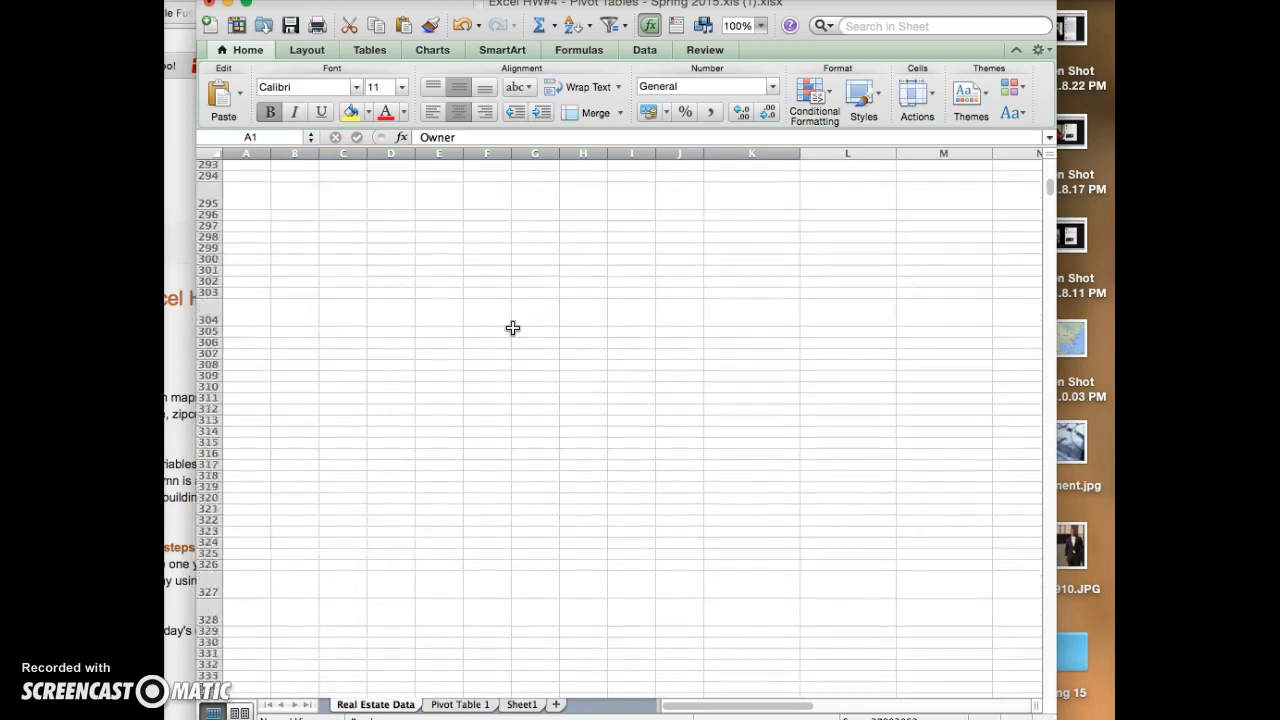
scroll(513, 327, "up", 15)
scroll(513, 327, "up", 10)
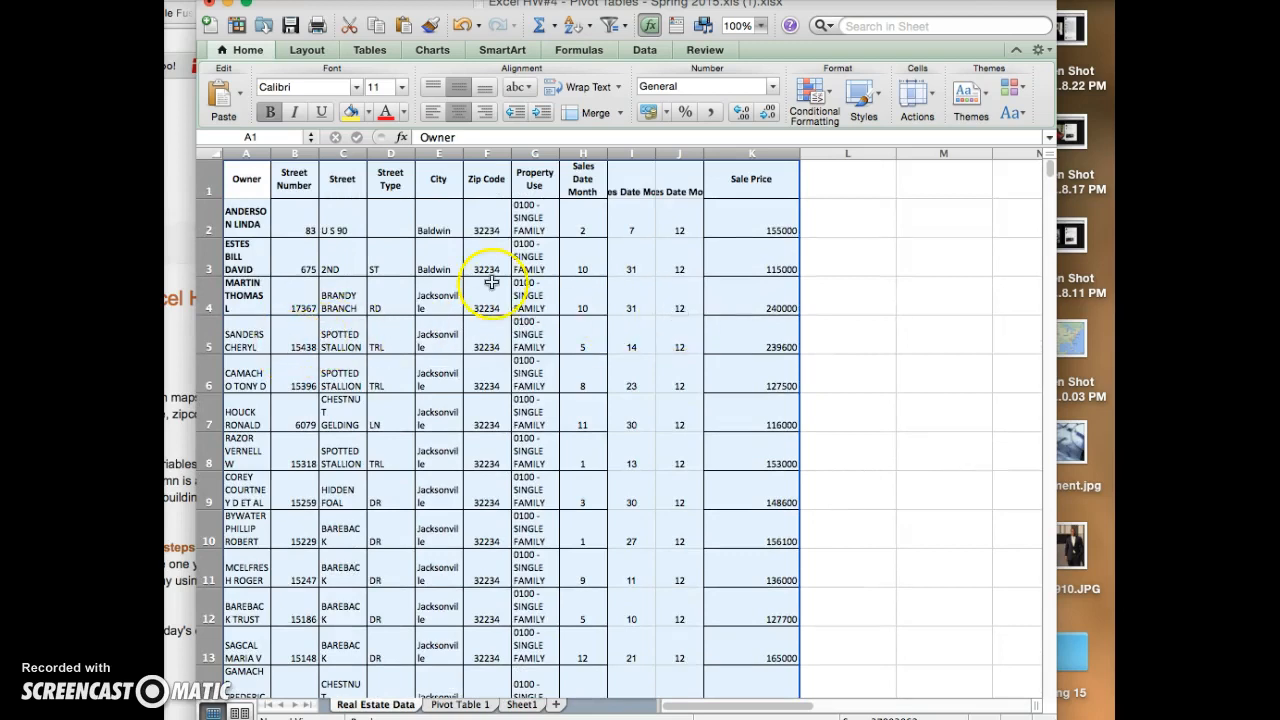
- Replace the Property Use value in cell G2 with a formula that uses the CONCATENATE function
left_click(557, 213)
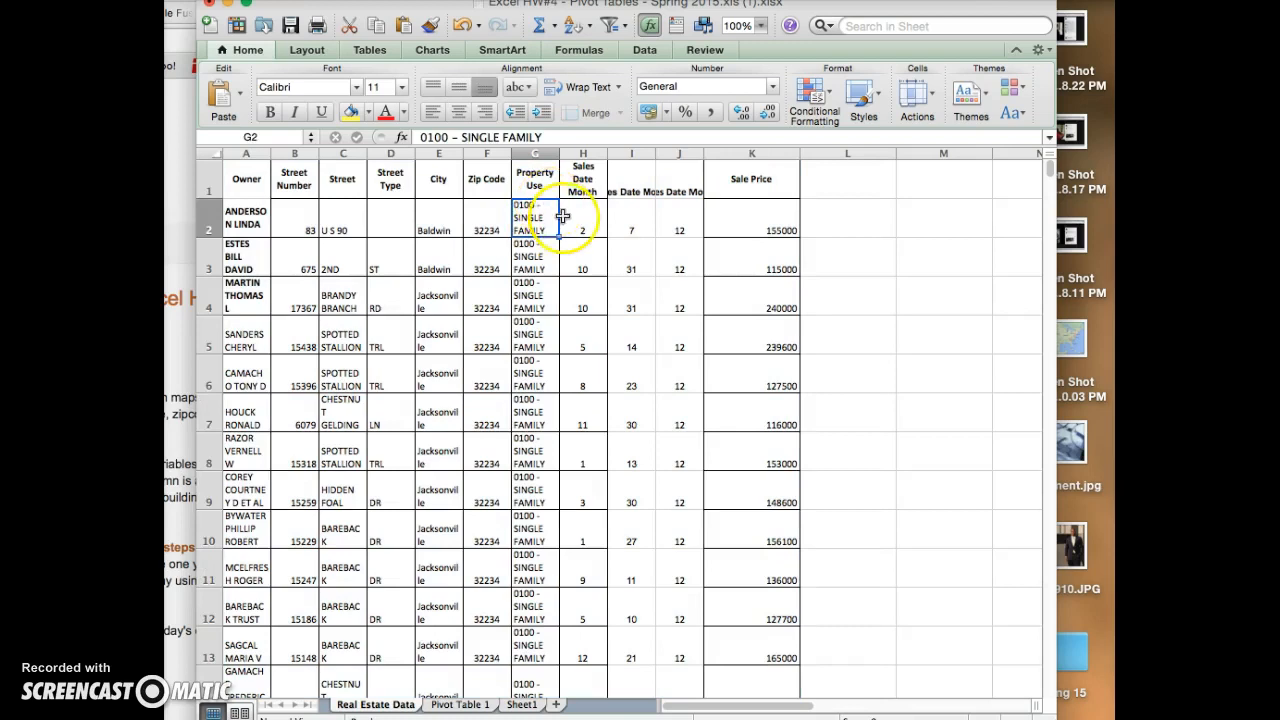
left_click(549, 223)
double_click(549, 222)
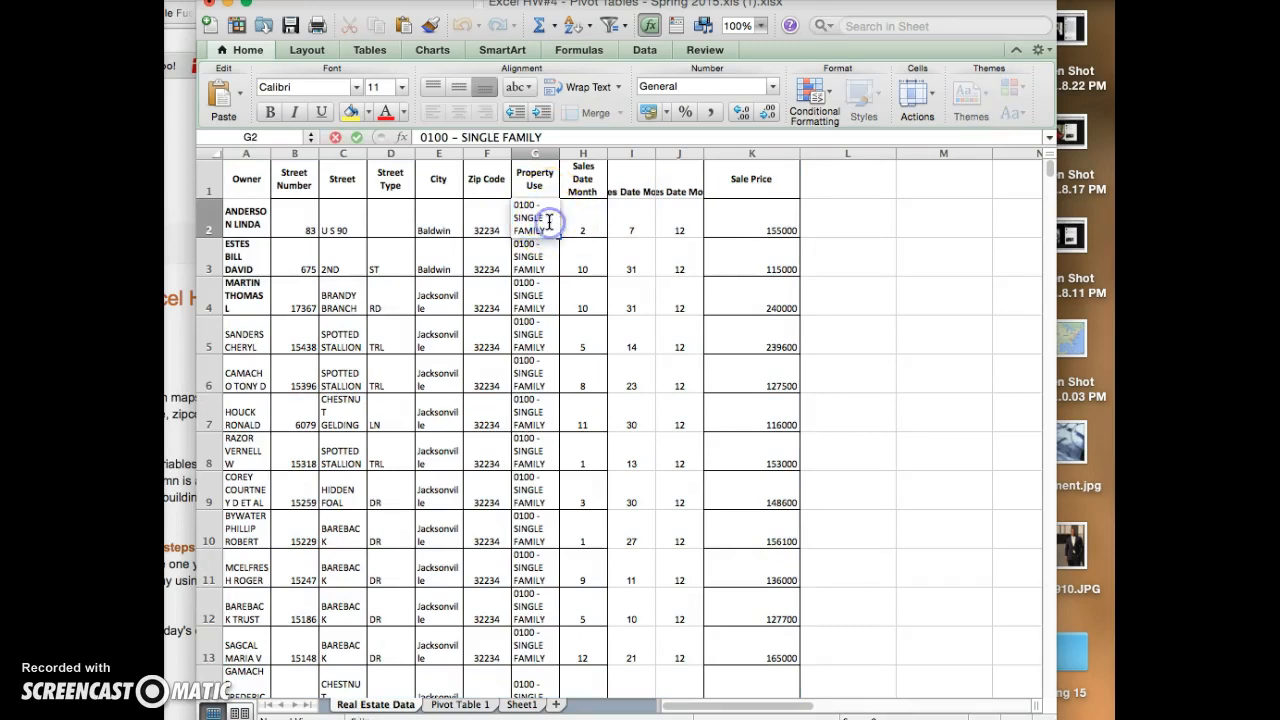
left_click_drag(544, 224, 493, 183)
key("BackSpace")
type("=")
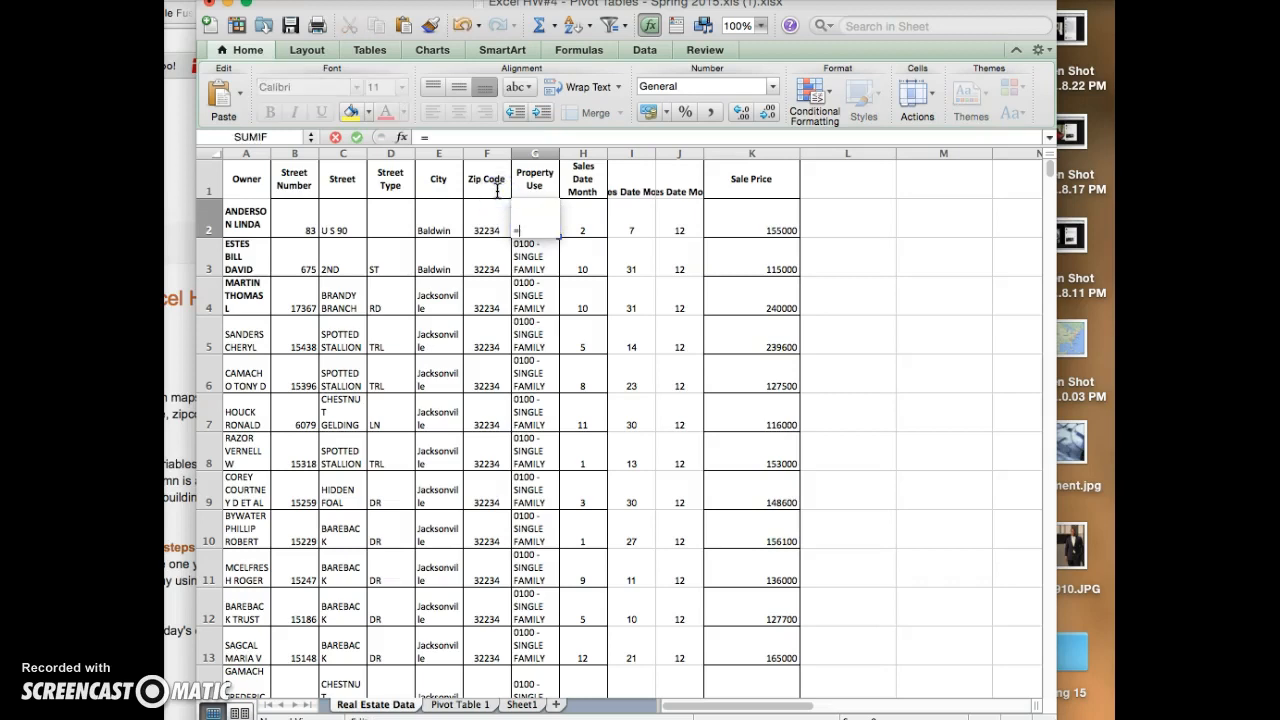
type("conc")
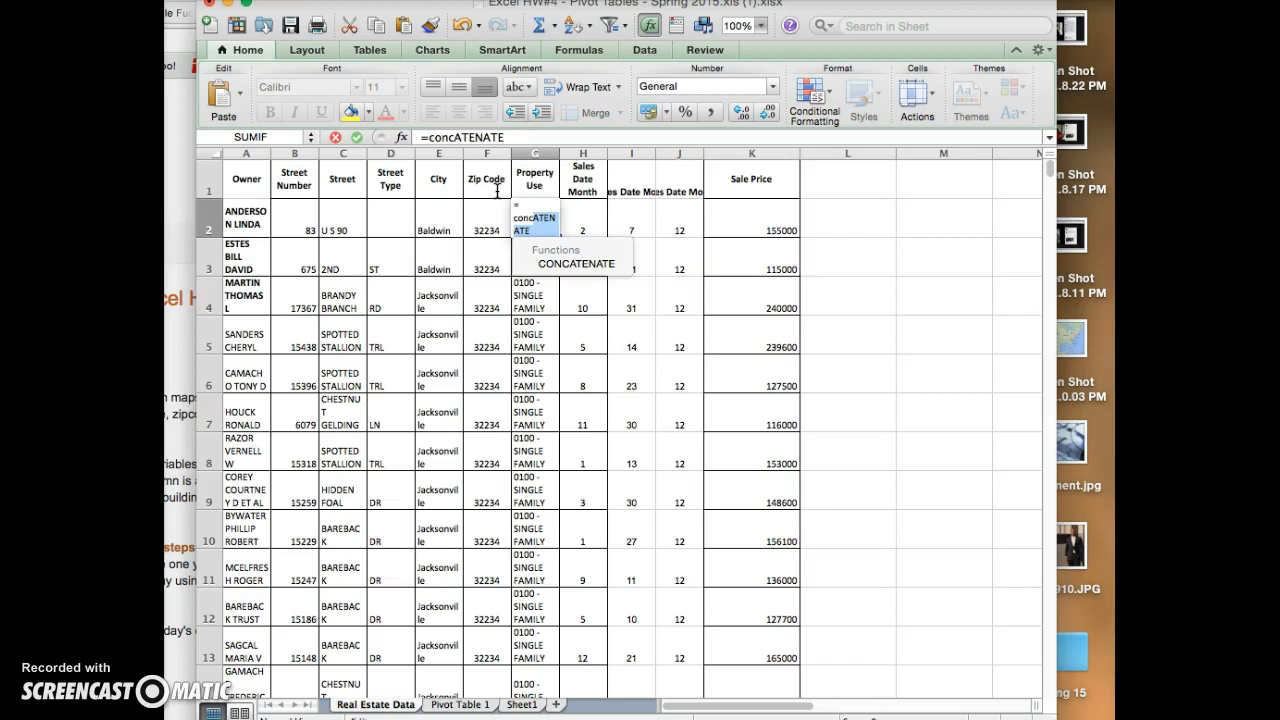
key("Down")
key("Tab")
- Complete the formula in G2 as =CONCATENATE(B2+C2+D2+E2+F2), covering the street number through zip code
left_click(302, 228)
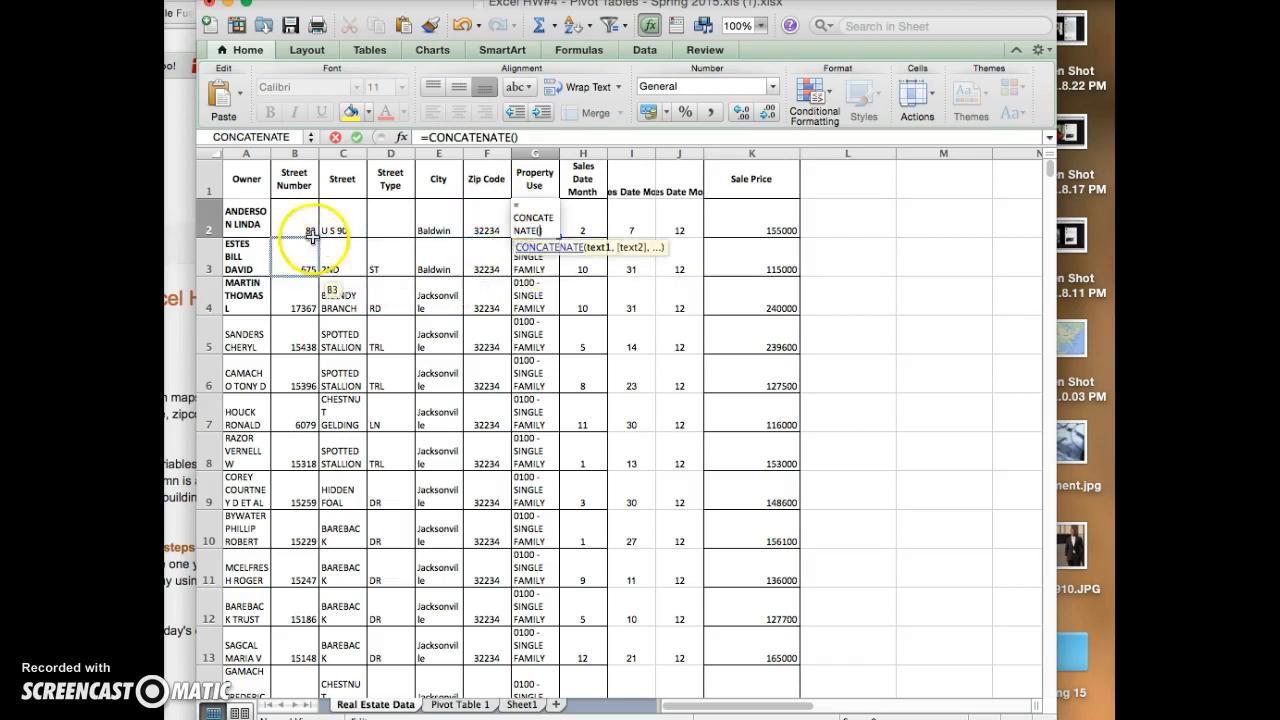
type("+")
left_click(343, 226)
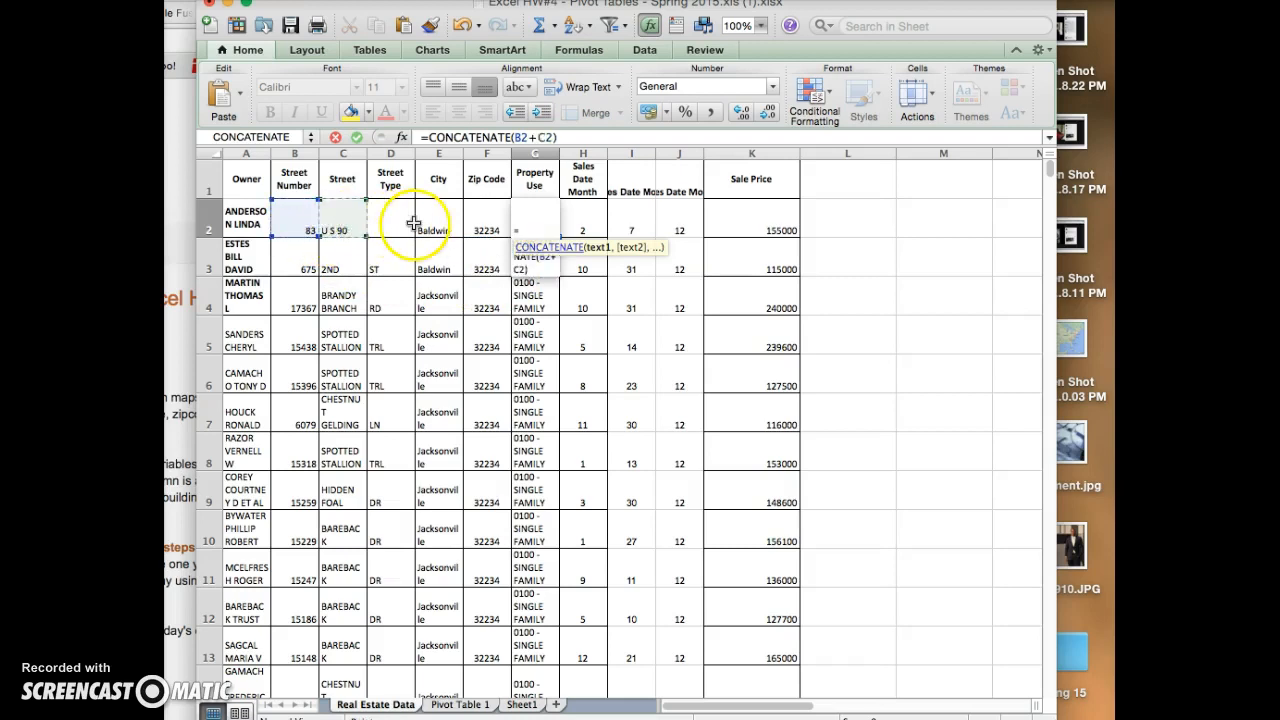
scroll(396, 269, "down", 8)
scroll(396, 269, "up", 8)
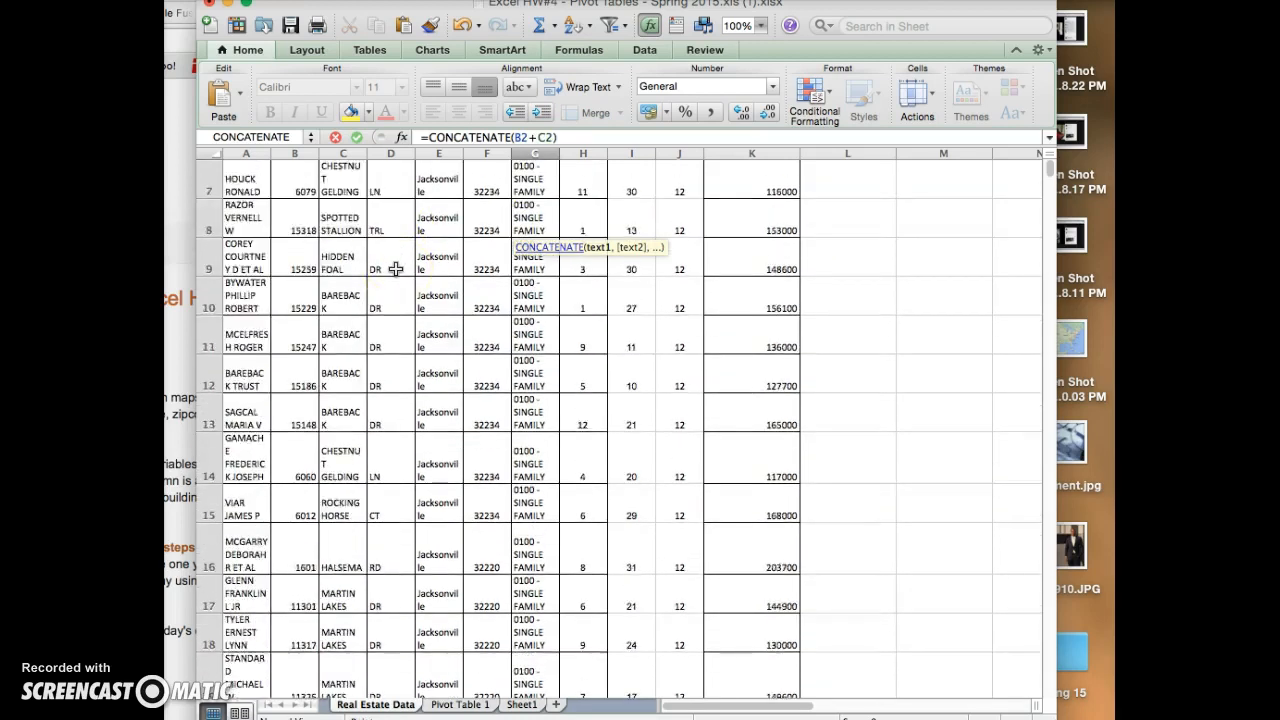
type("+")
left_click(402, 227)
type("+")
left_click(441, 225)
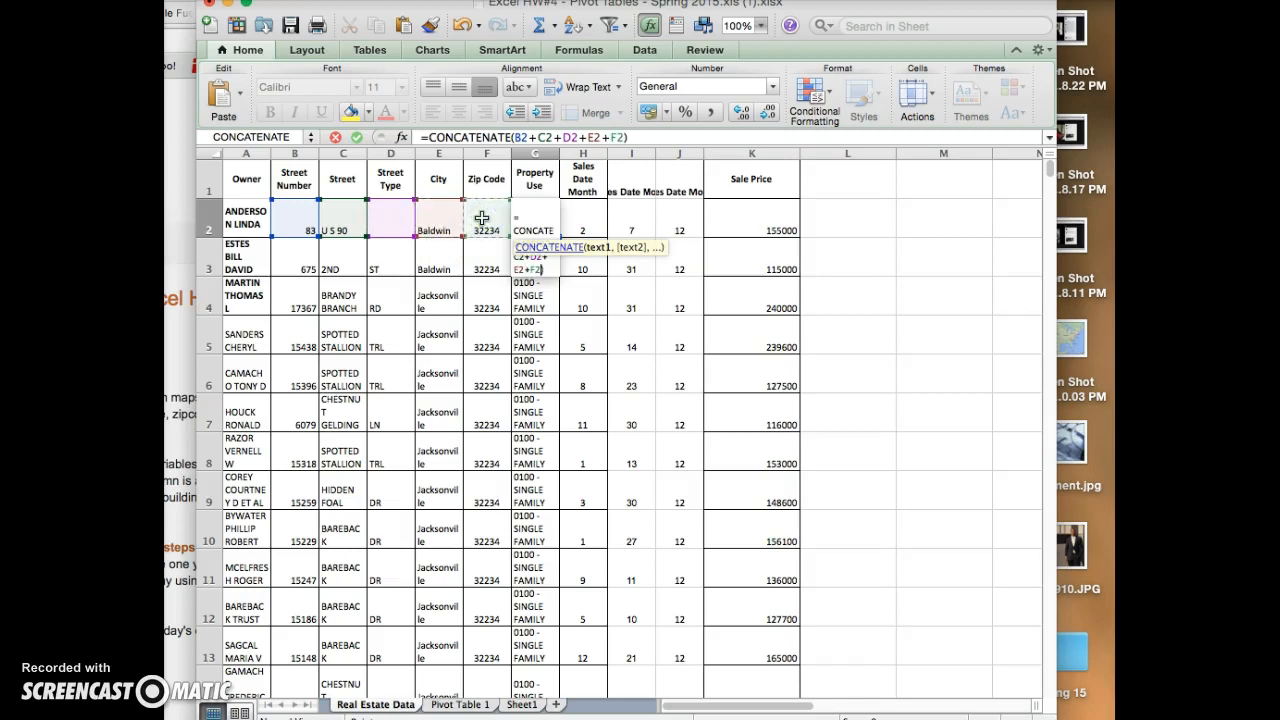
key("Return")
- Enter ST as the missing street type in cell D2
left_click(436, 258)
left_click(380, 227)
type("S")
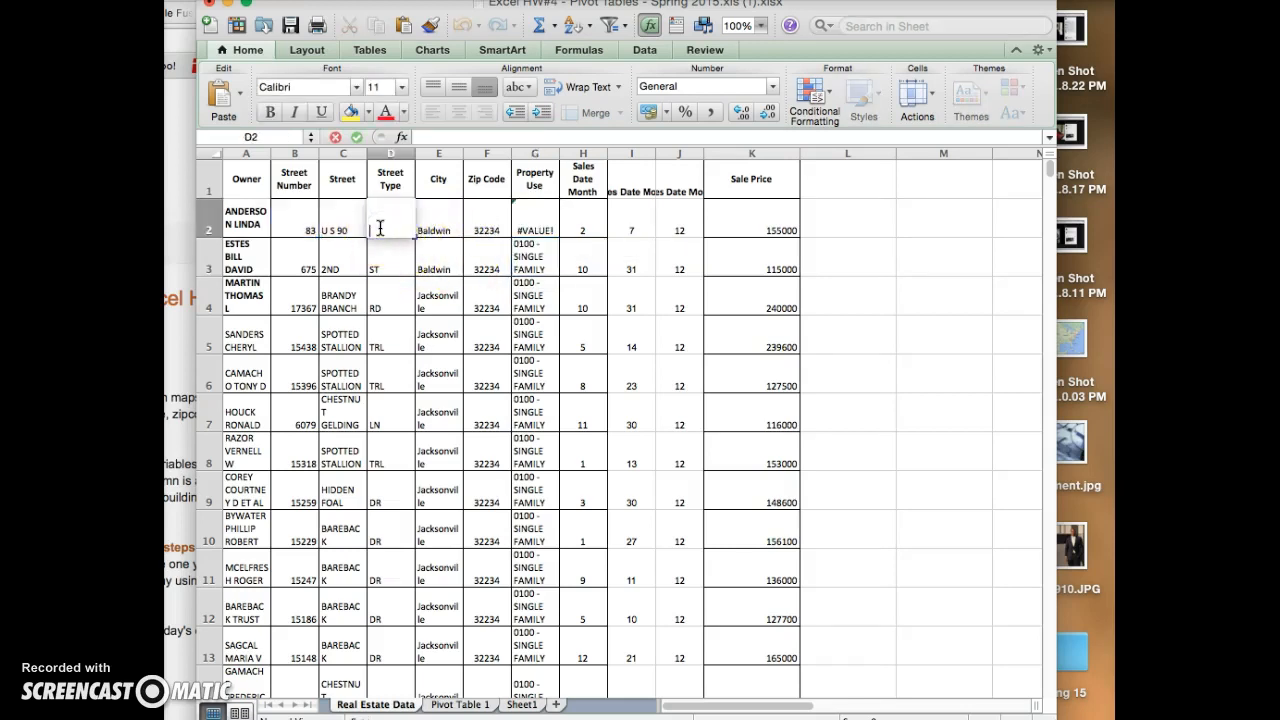
type("T")
key("Return")
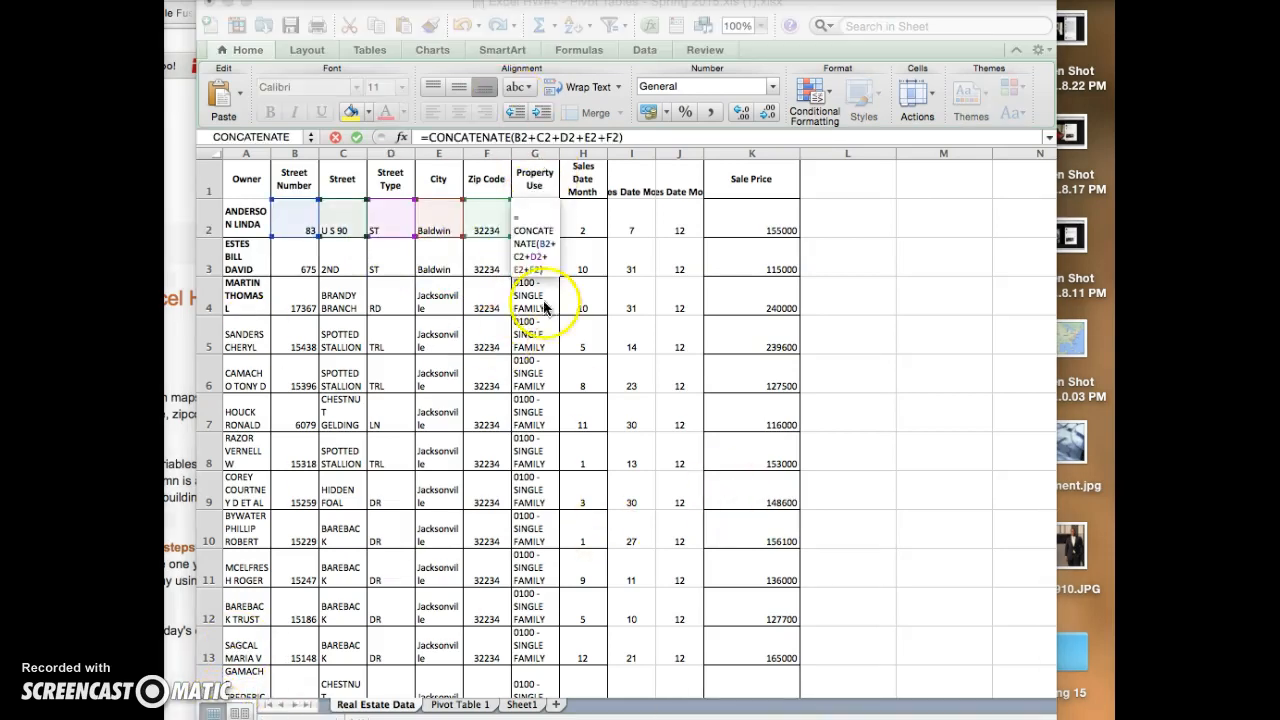
- Reopen the CONCATENATE formula in cell G2 to check its cell references
left_click(541, 223)
key("Up")
double_click(541, 220)
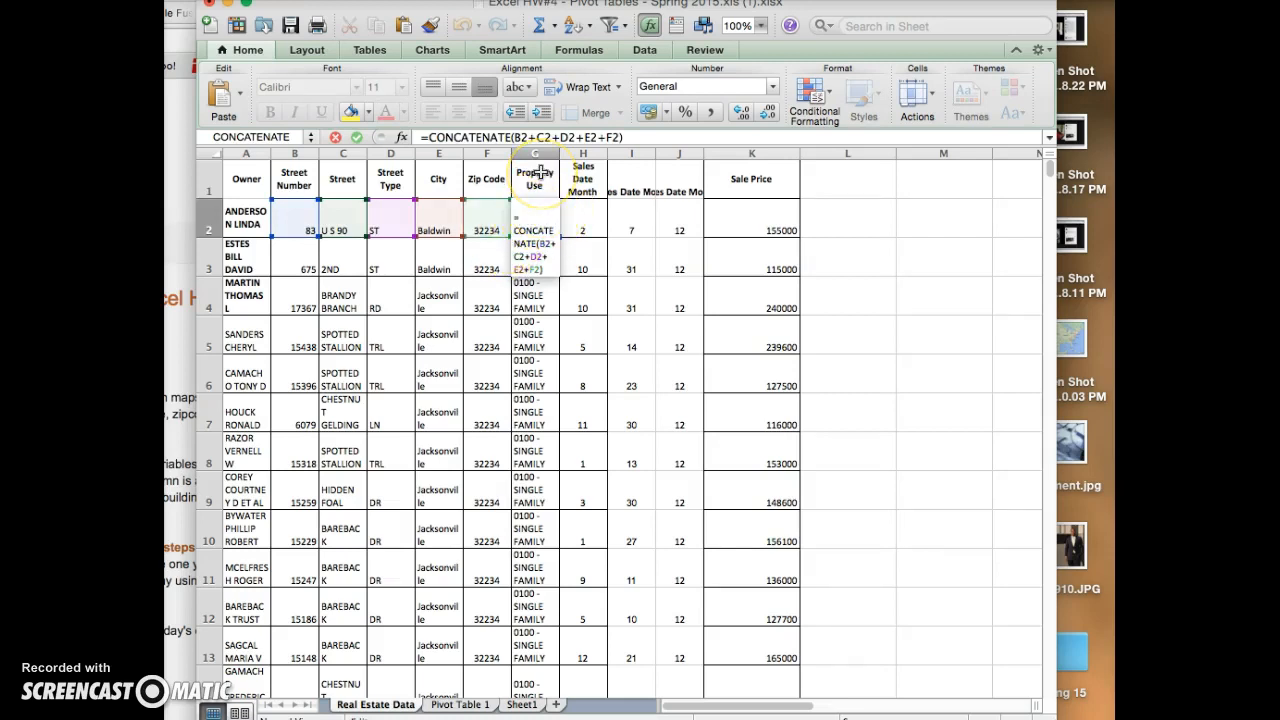
key("Return")
left_click(545, 212)
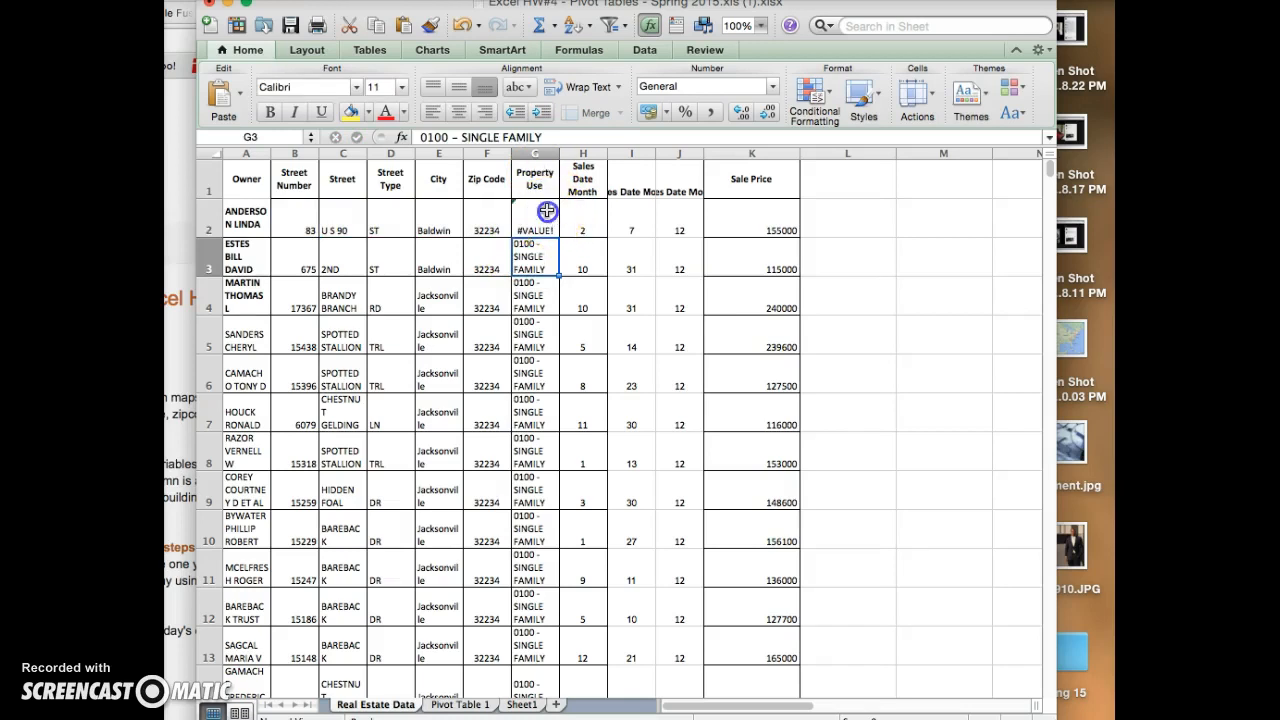
left_click(654, 31)
left_click(654, 31)
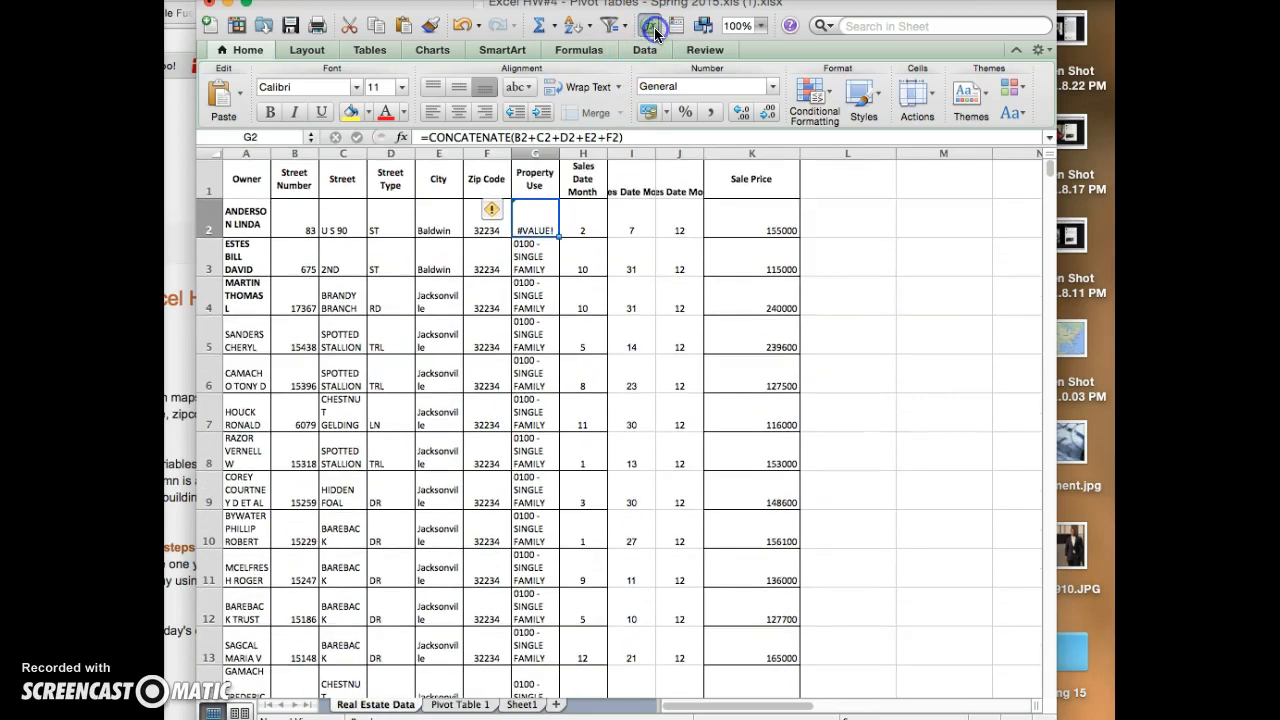
- Open the formula in G2 in the Formula Builder and add three more text arguments to CONCATENATE
left_click(400, 137)
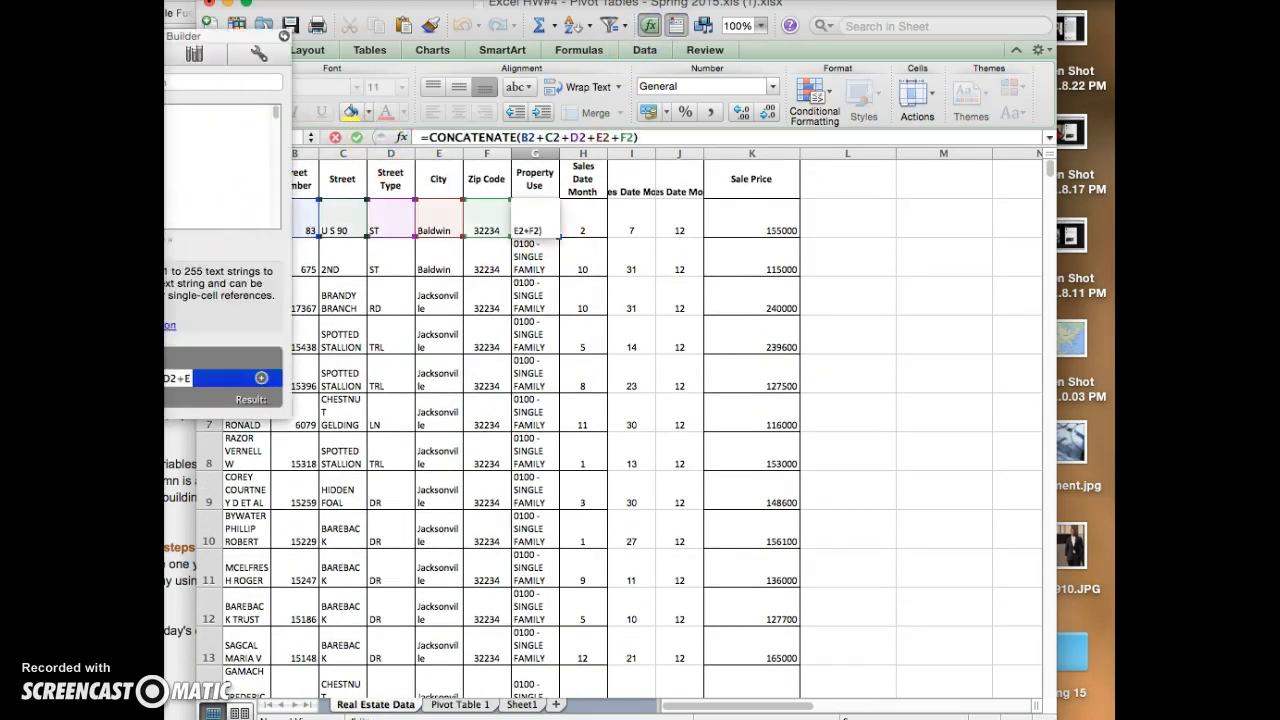
left_click(261, 378)
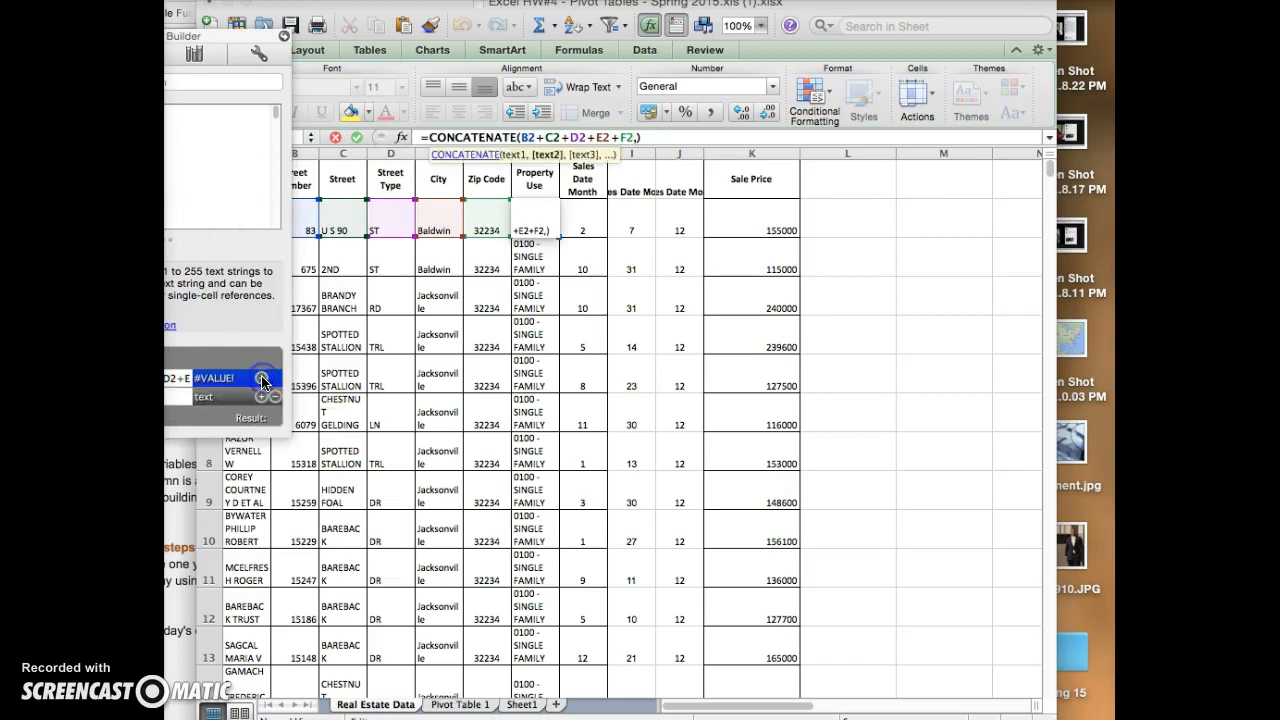
left_click(261, 378)
left_click(258, 380)
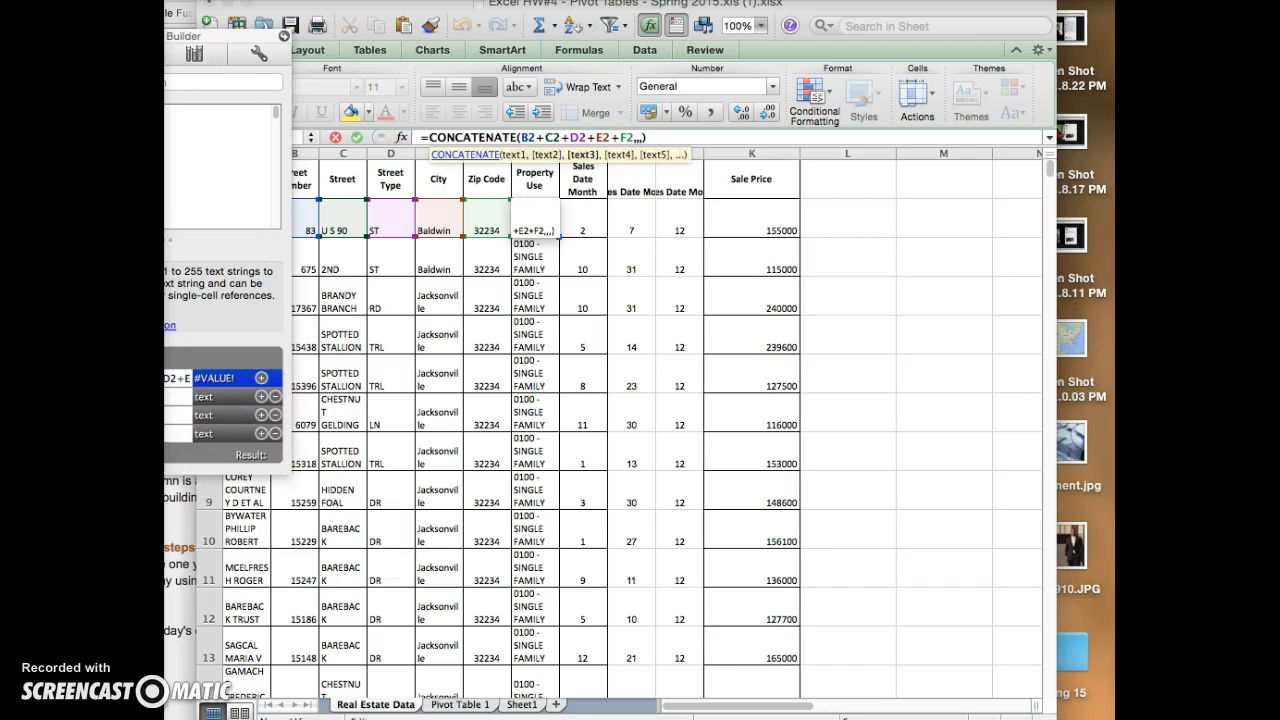
- Replace the entire first text argument of the CONCATENATE formula with B2
left_click_drag(212, 36, 306, 46)
left_click(232, 389)
left_click_drag(236, 390, 281, 391)
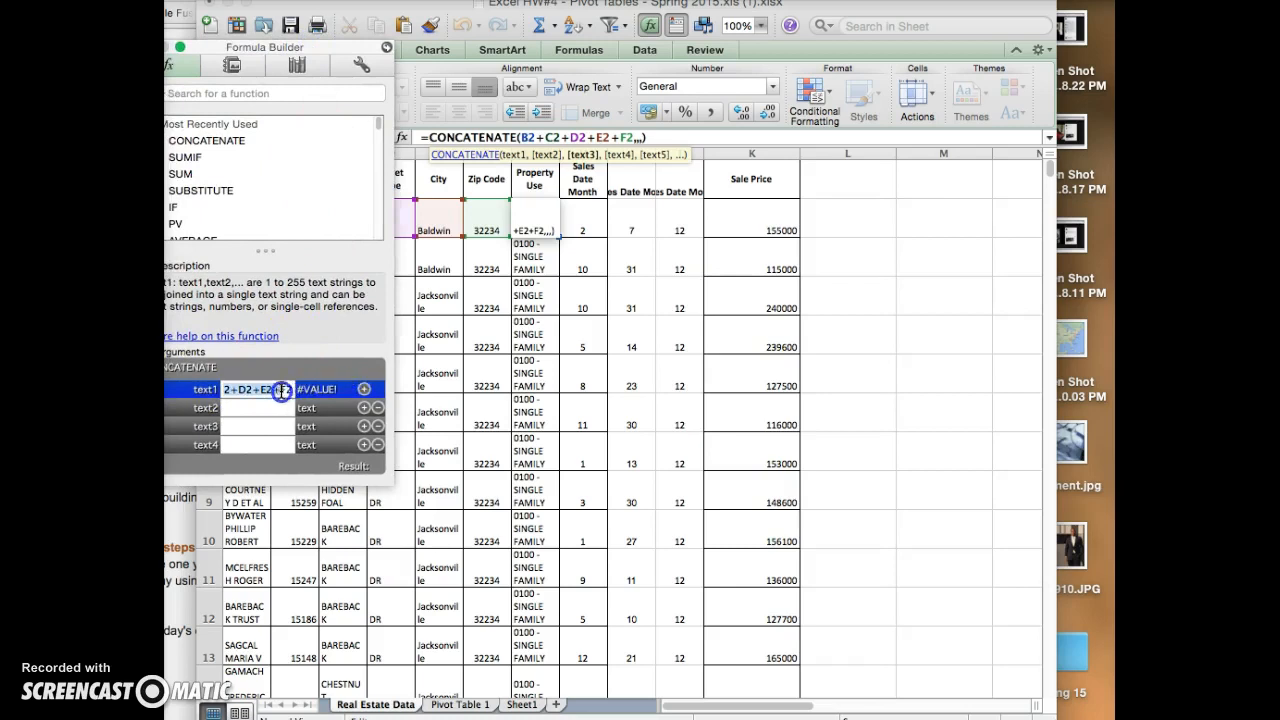
type("B2")
- Set the second to fifth text arguments to C2, D2, E2 and F2, commit the formula and close the Formula Builder
left_click(268, 414)
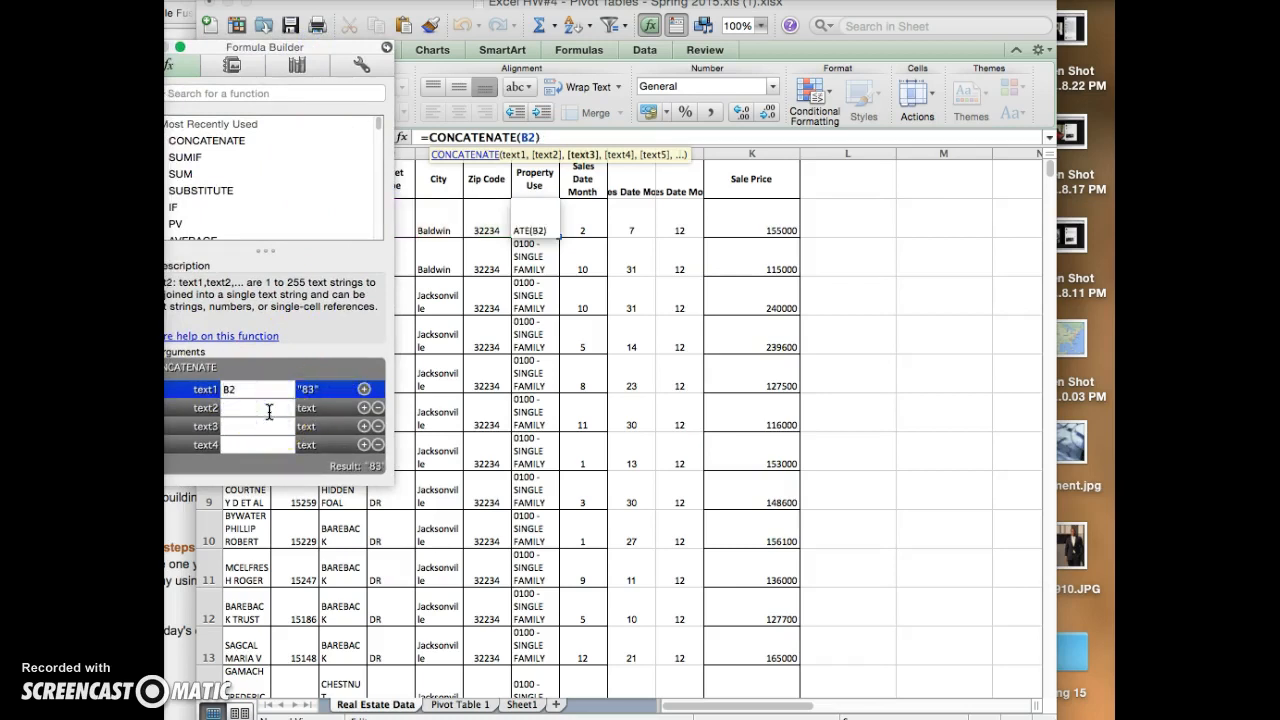
type("c2,")
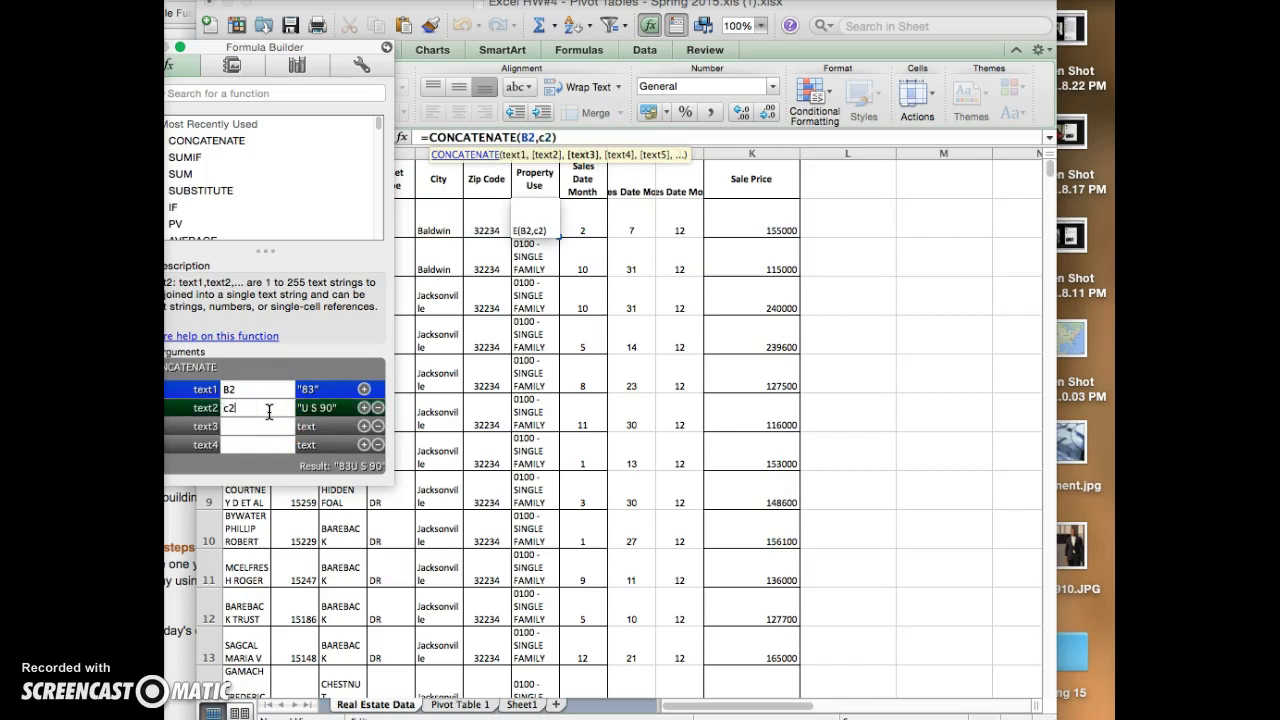
type("d2")
key("Tab")
type("e2")
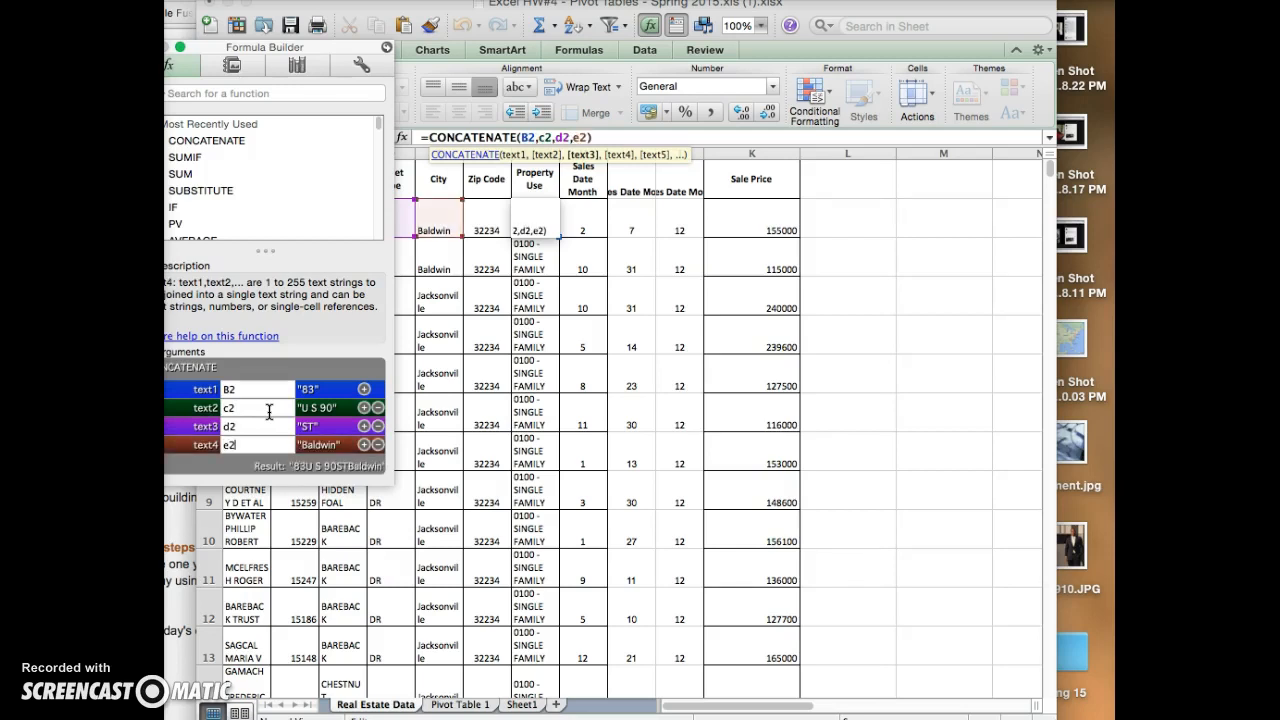
key("Tab")
type("f2")
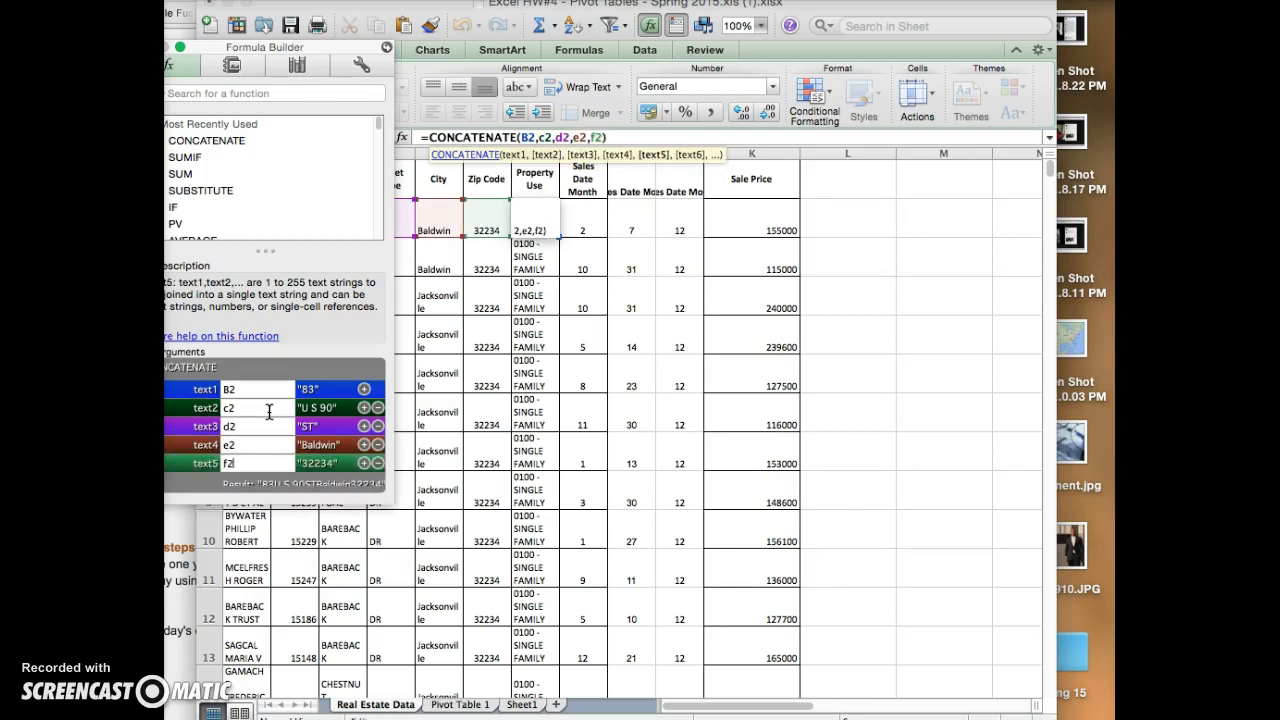
key("Return")
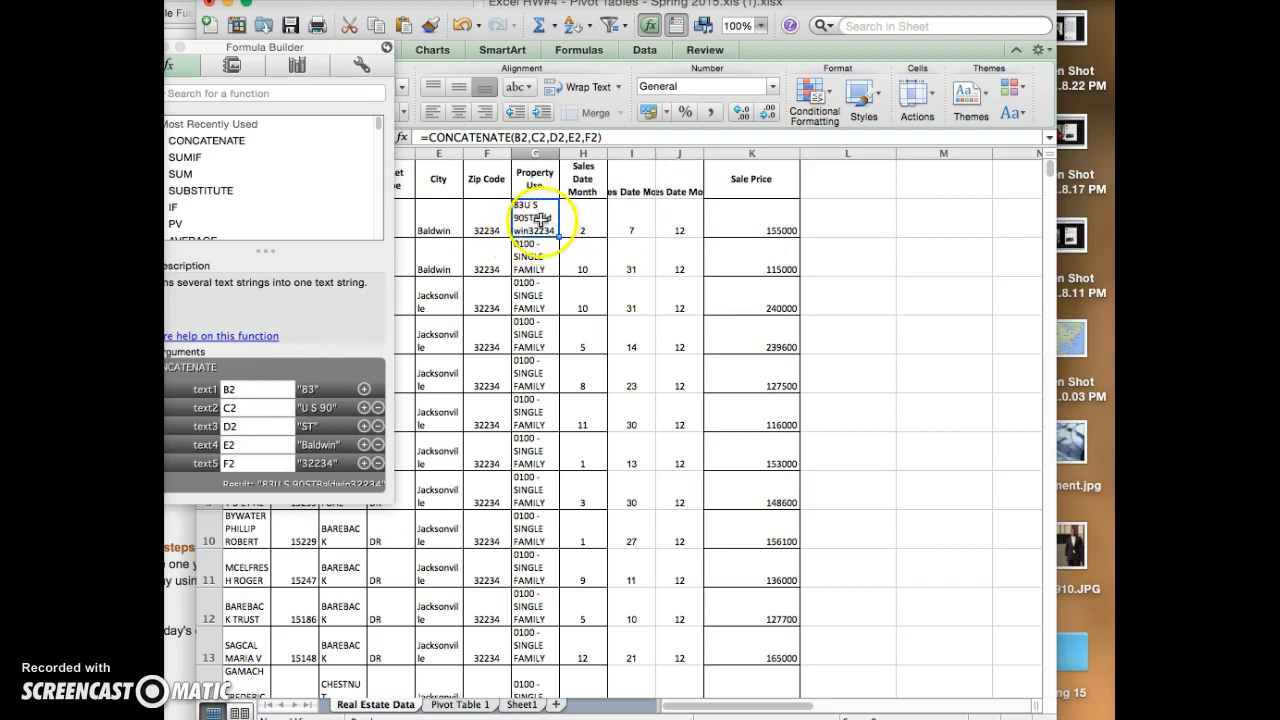
left_click(387, 47)
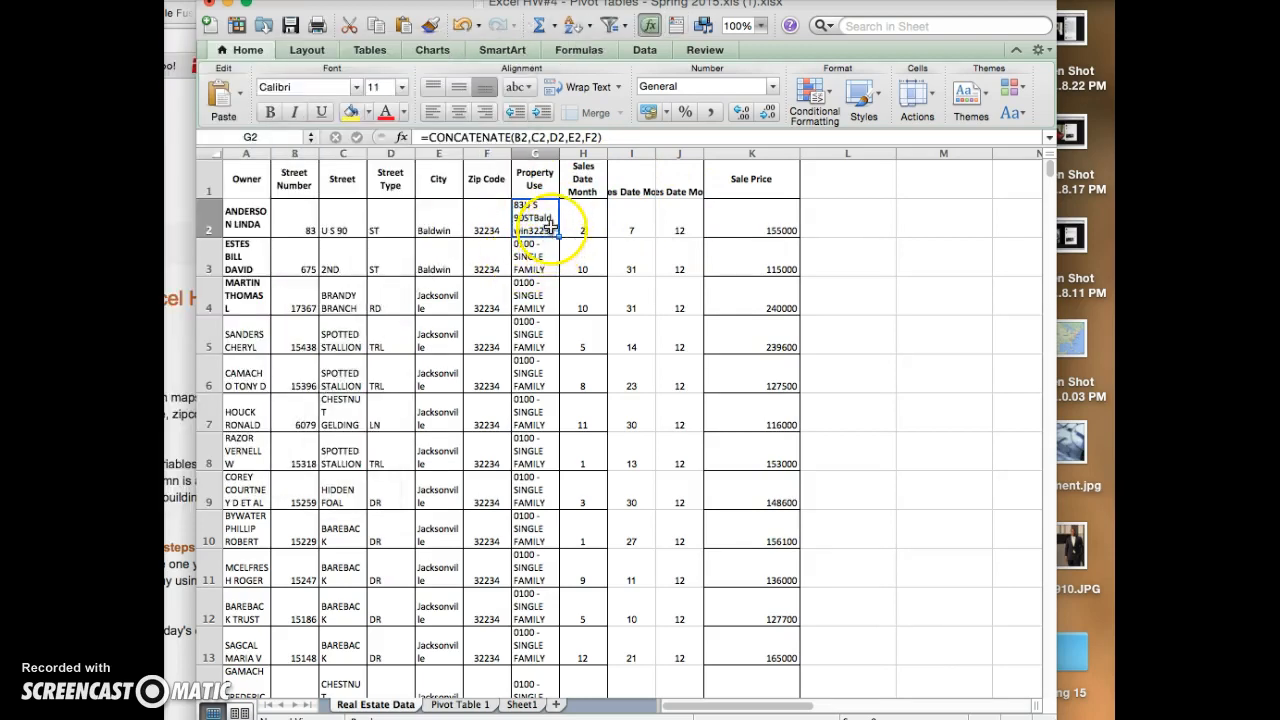
- Insert a " " argument between B2 and C2 in G2's CONCATENATE formula, commit it, and widen column G slightly
double_click(523, 212)
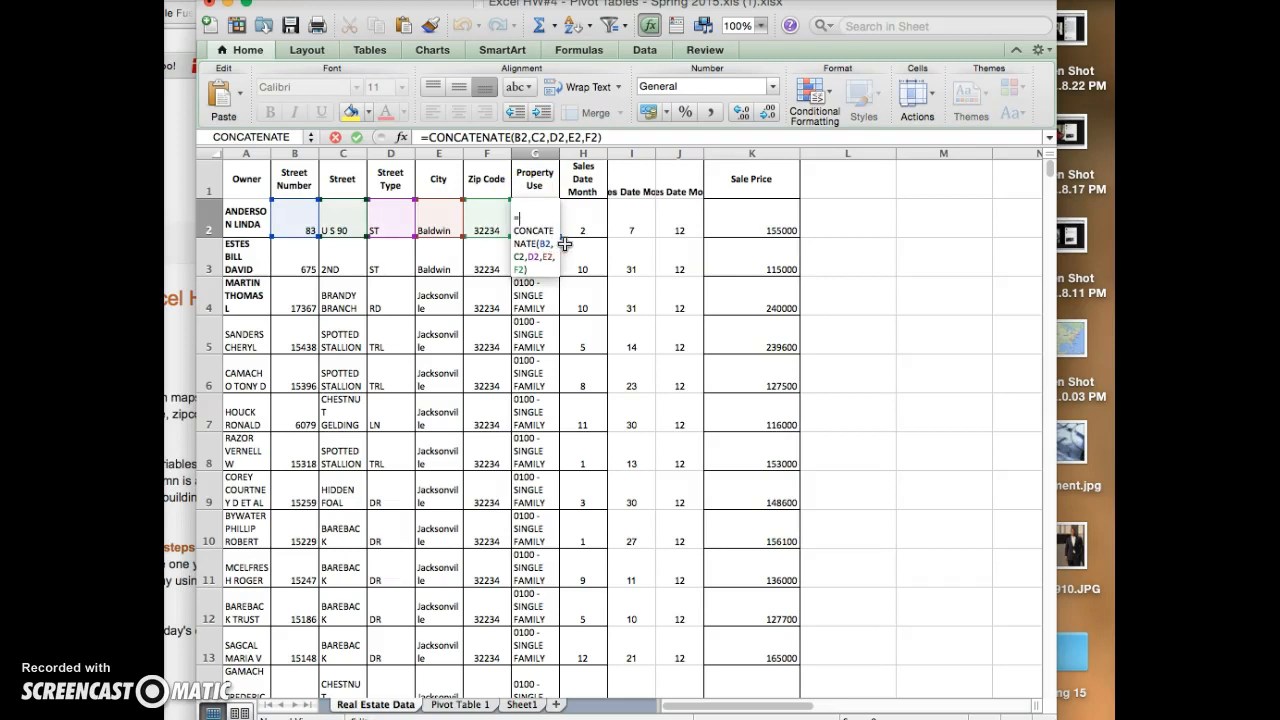
left_click(553, 243)
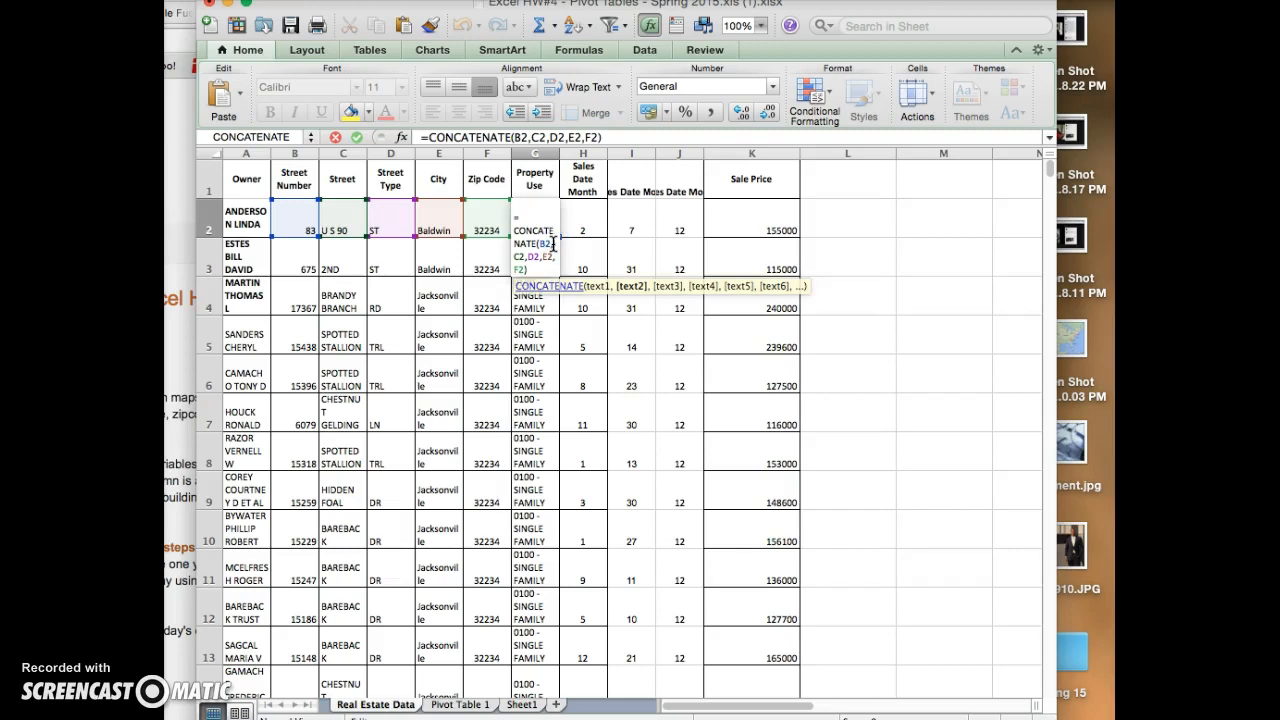
left_click(538, 217)
type("\"")
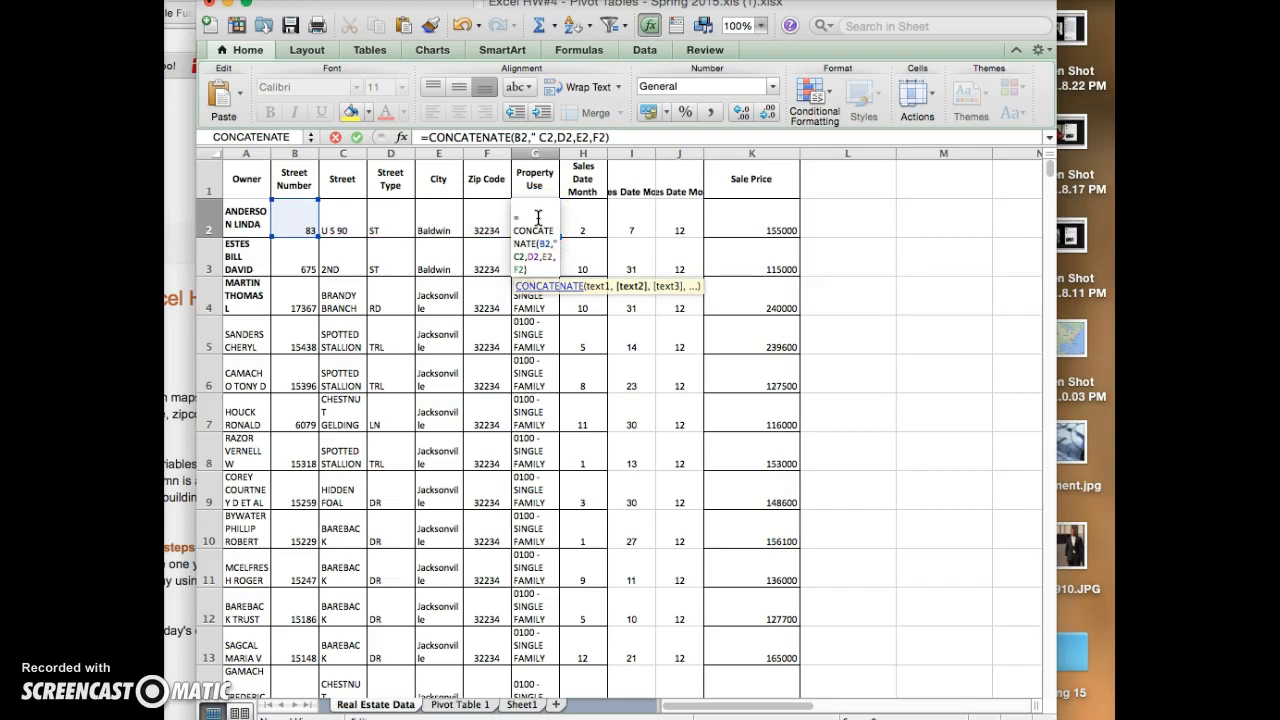
type(" \",")
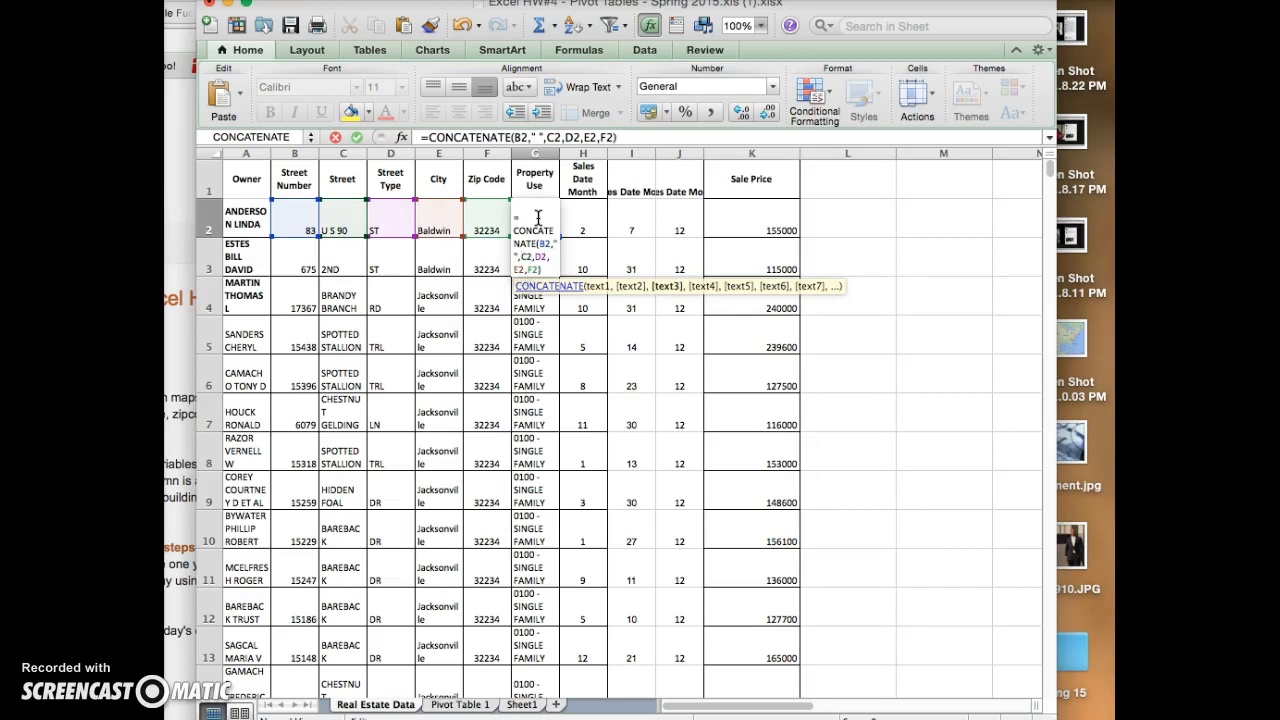
key("Return")
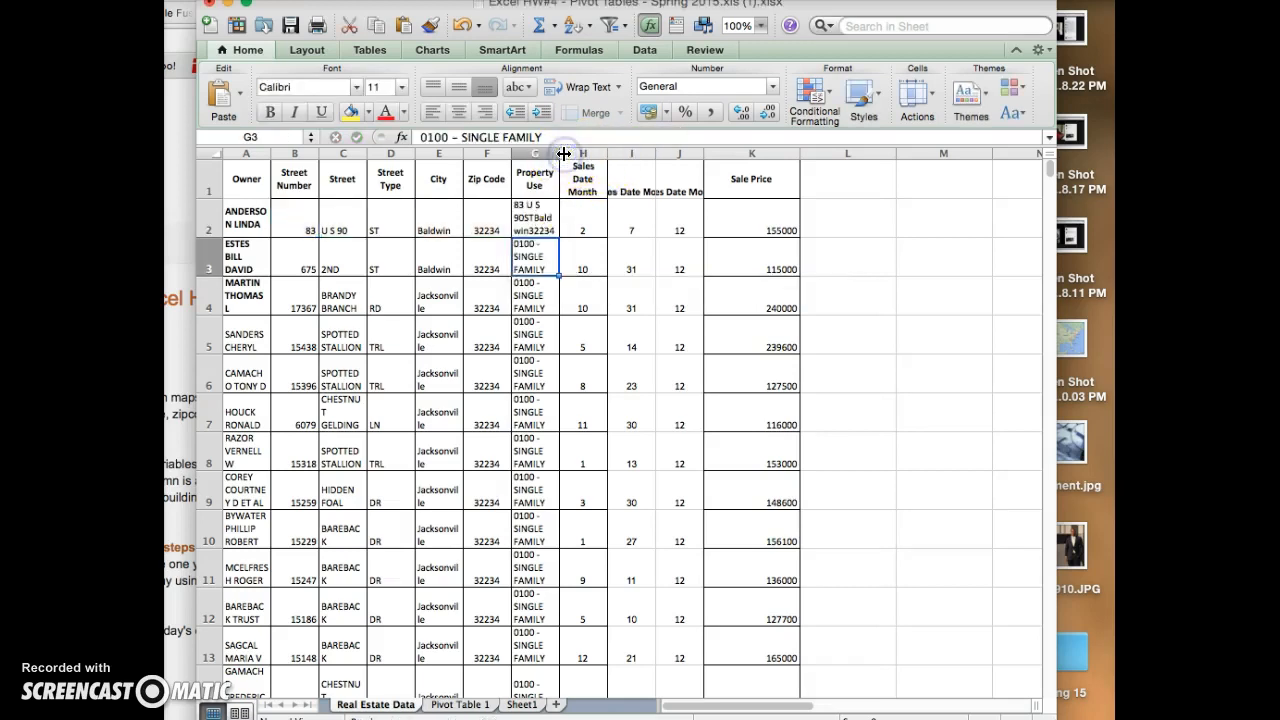
left_click_drag(560, 153, 576, 153)
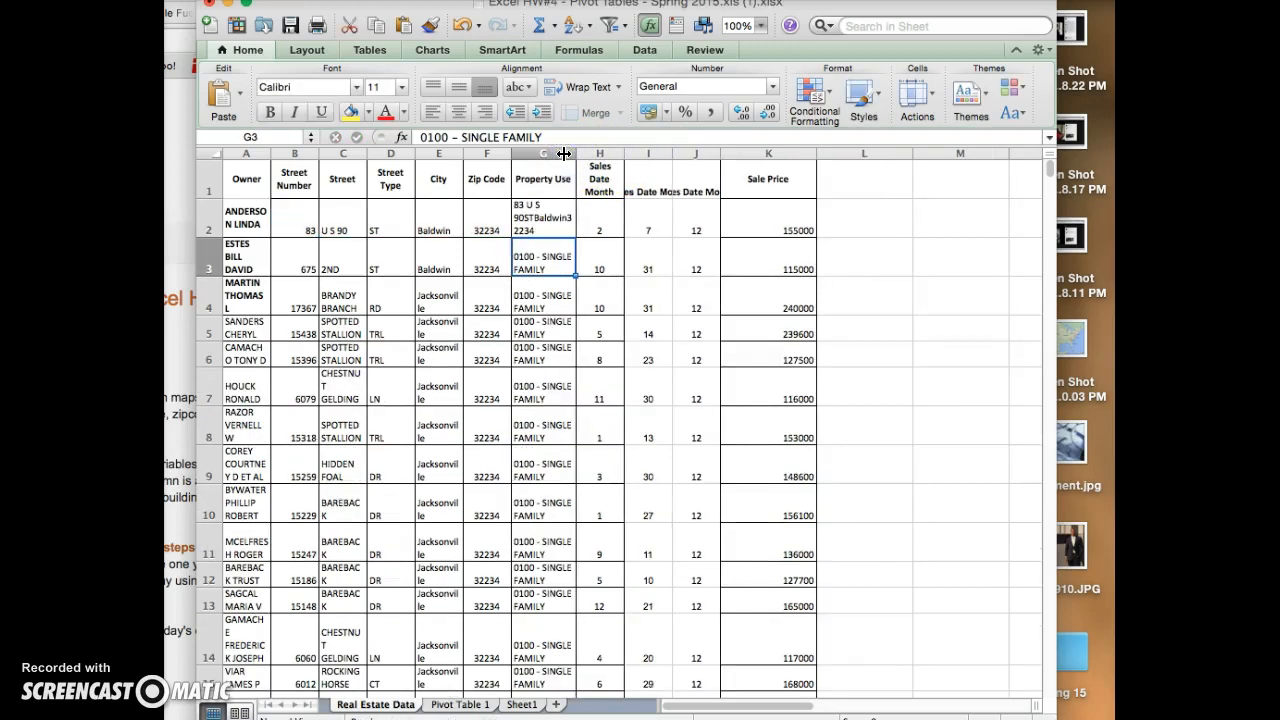
- Reopen the CONCATENATE formula in G2 and insert a " " argument between D2 and E2
left_click(552, 226)
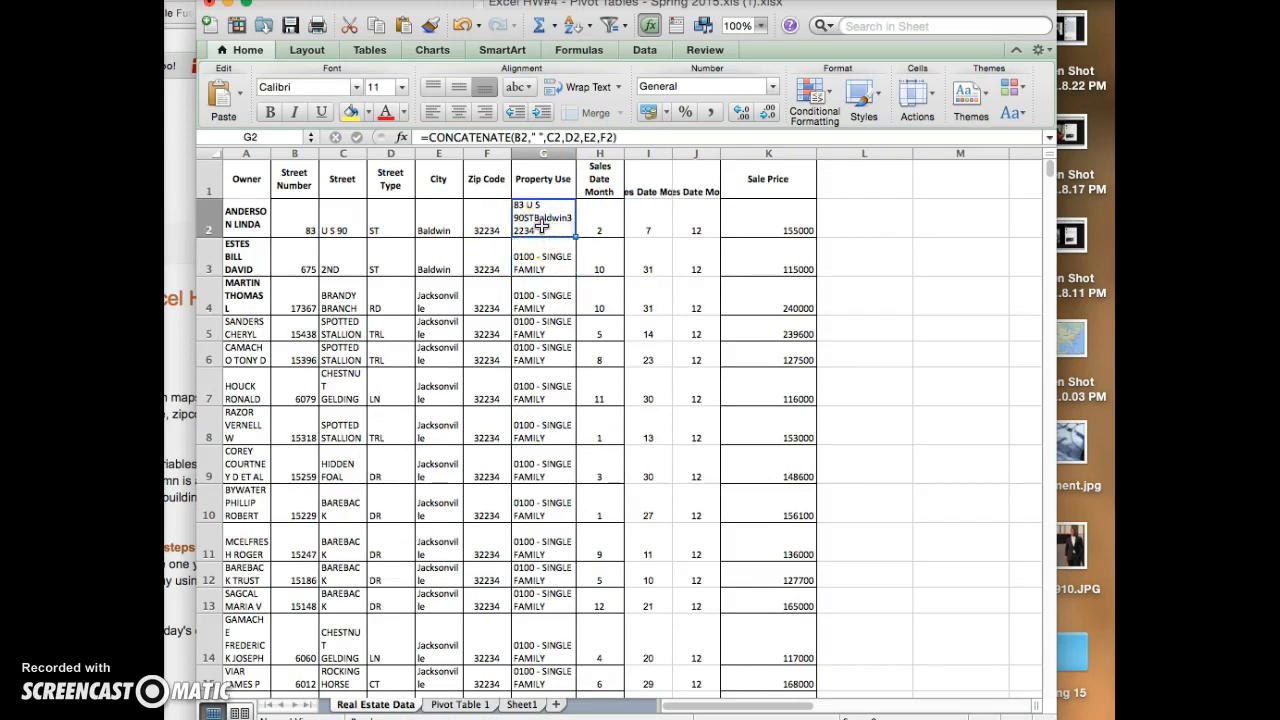
double_click(541, 225)
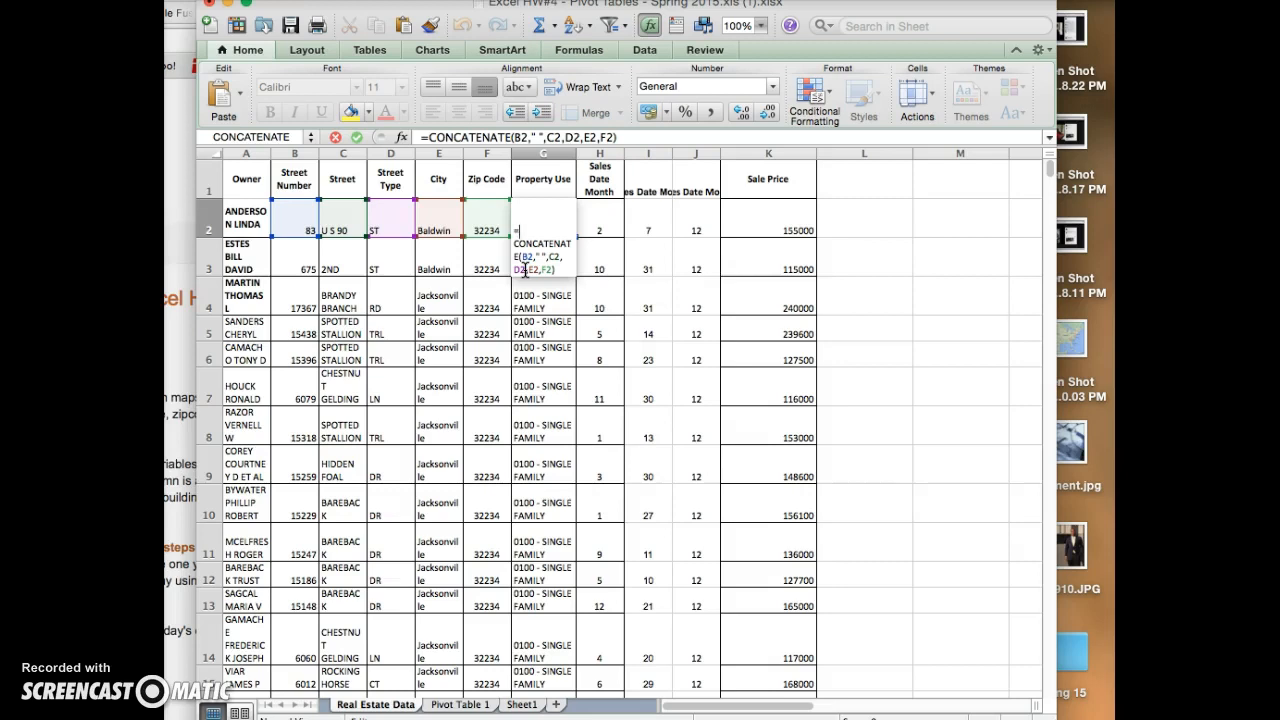
left_click(524, 270)
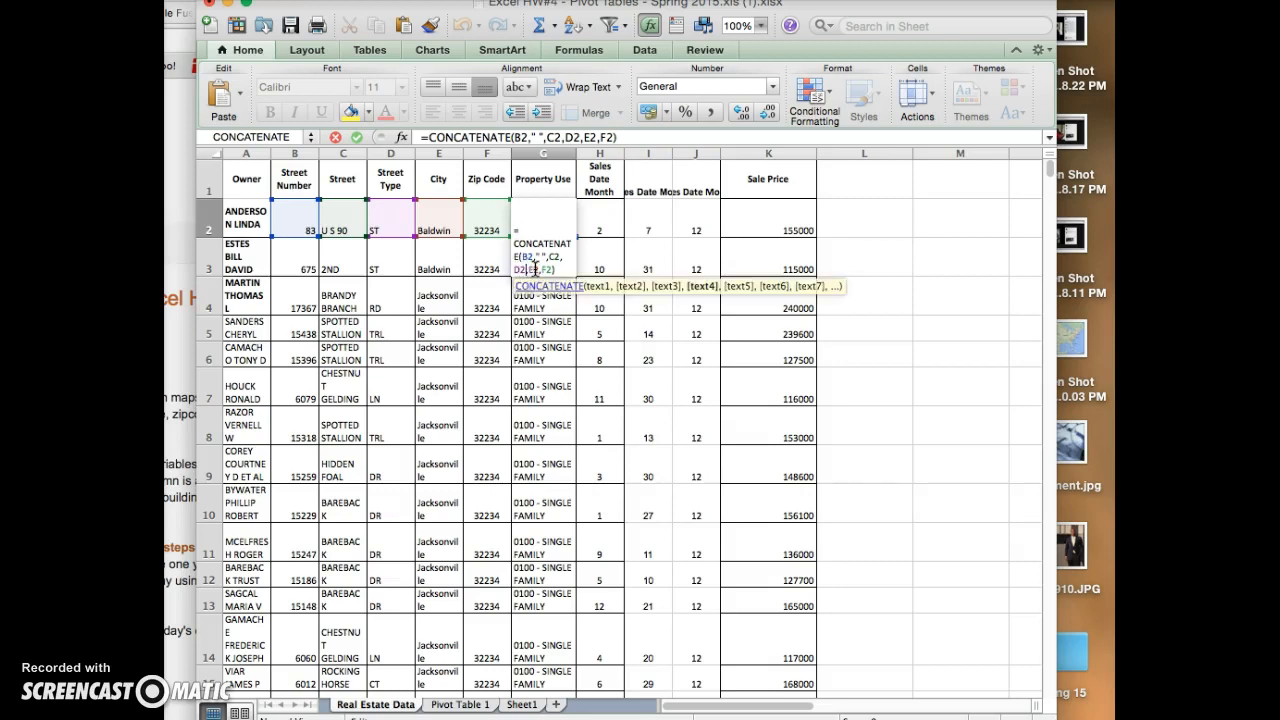
left_click(534, 270)
type("\" \"")
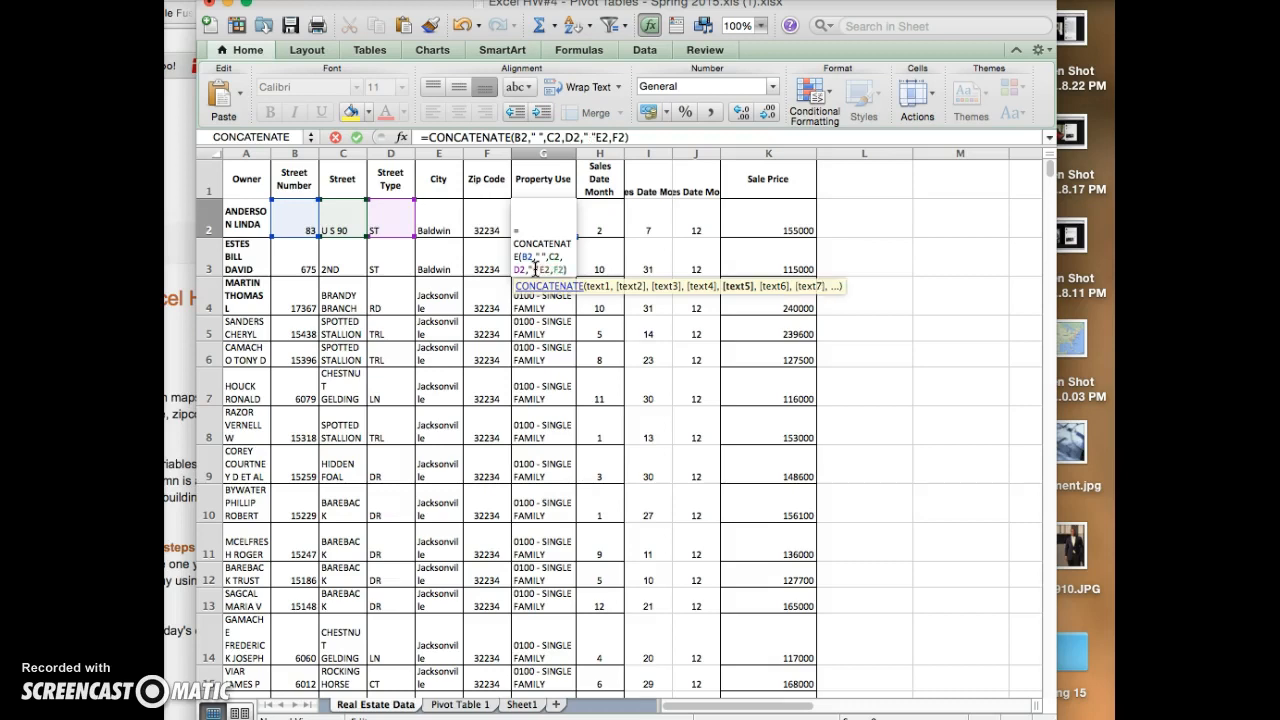
type(",")
- Insert a text argument of two spaces between E2 and F2 in the CONCATENATE formula and commit it
left_click(556, 270)
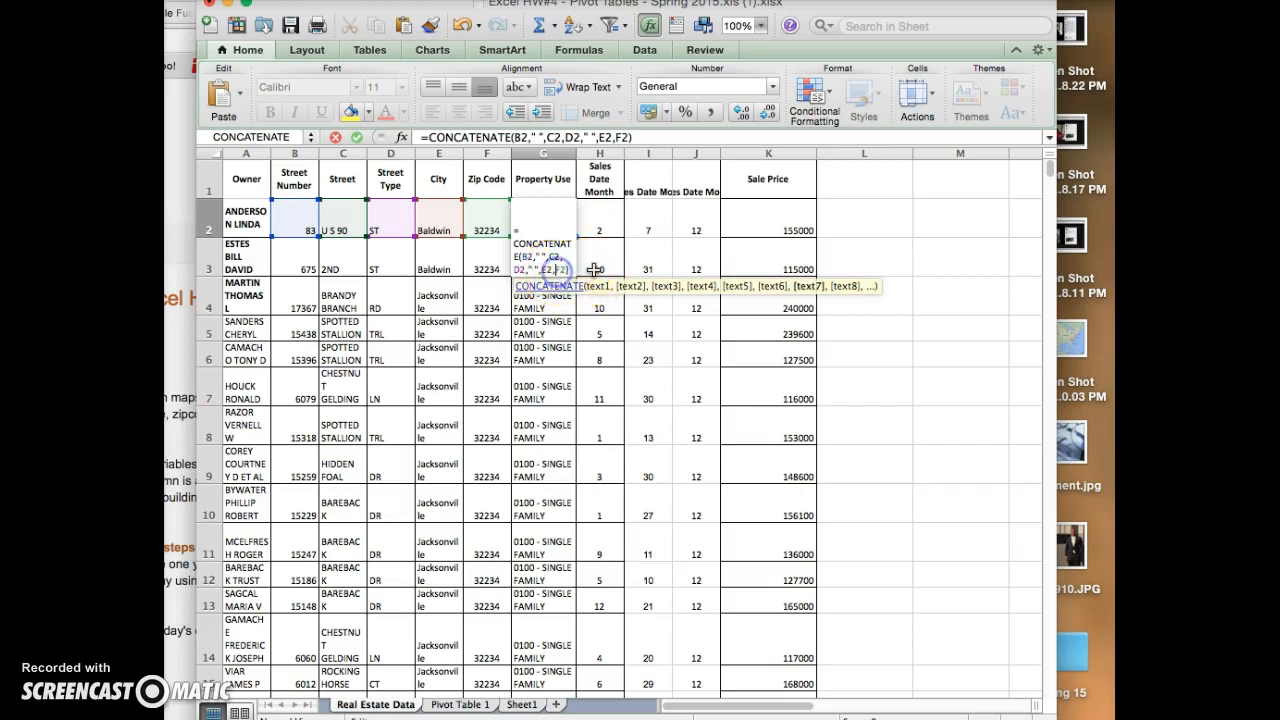
type("\"")
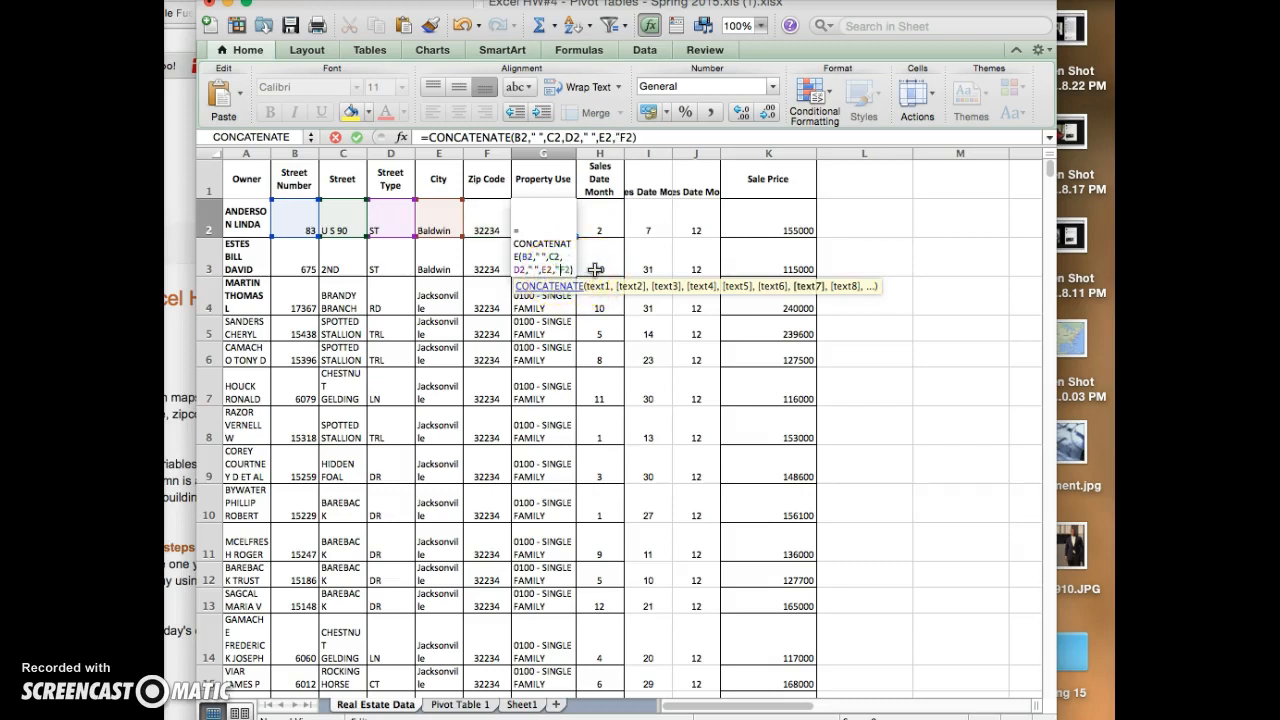
type(", ")
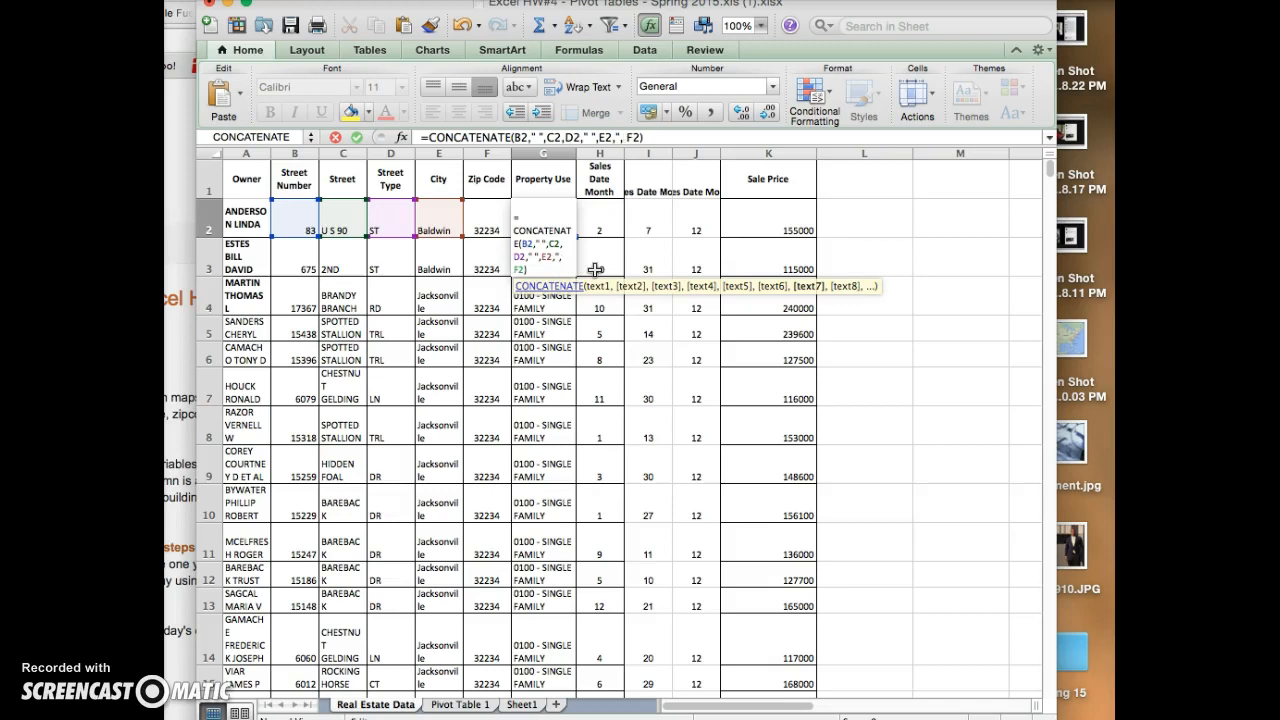
type("\"")
key("BackSpace")
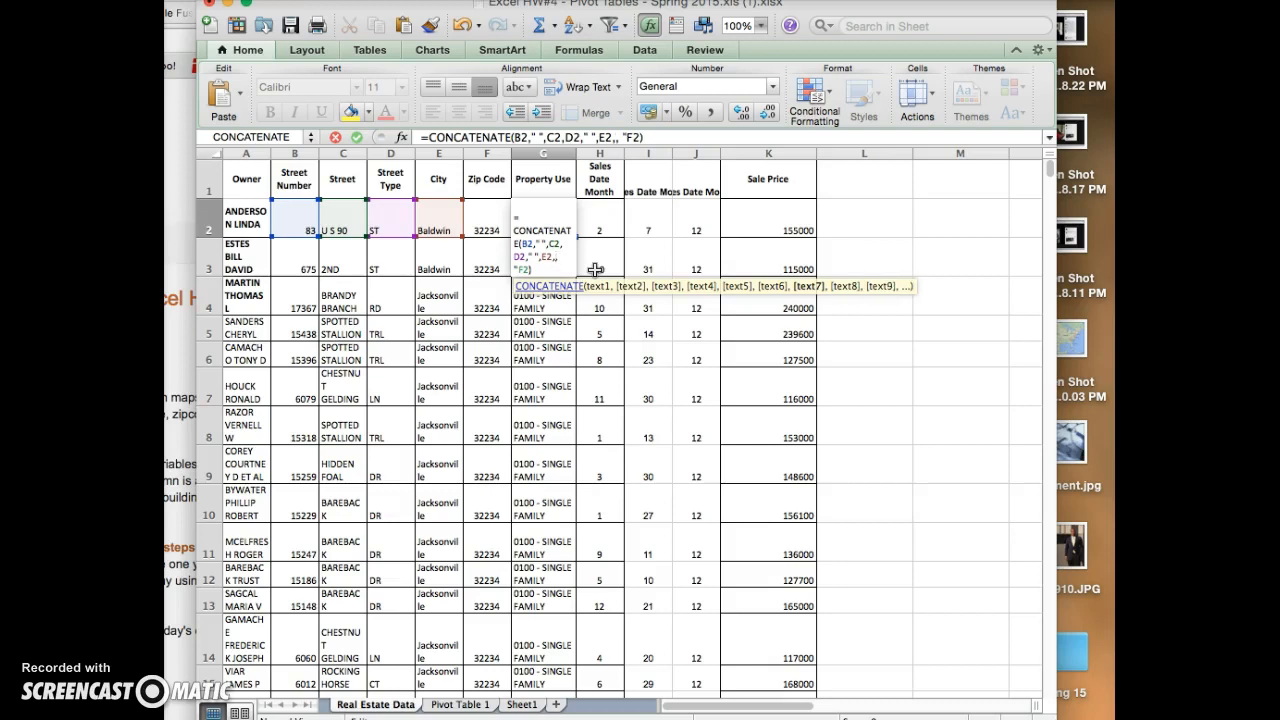
key("BackSpace")
key("Right")
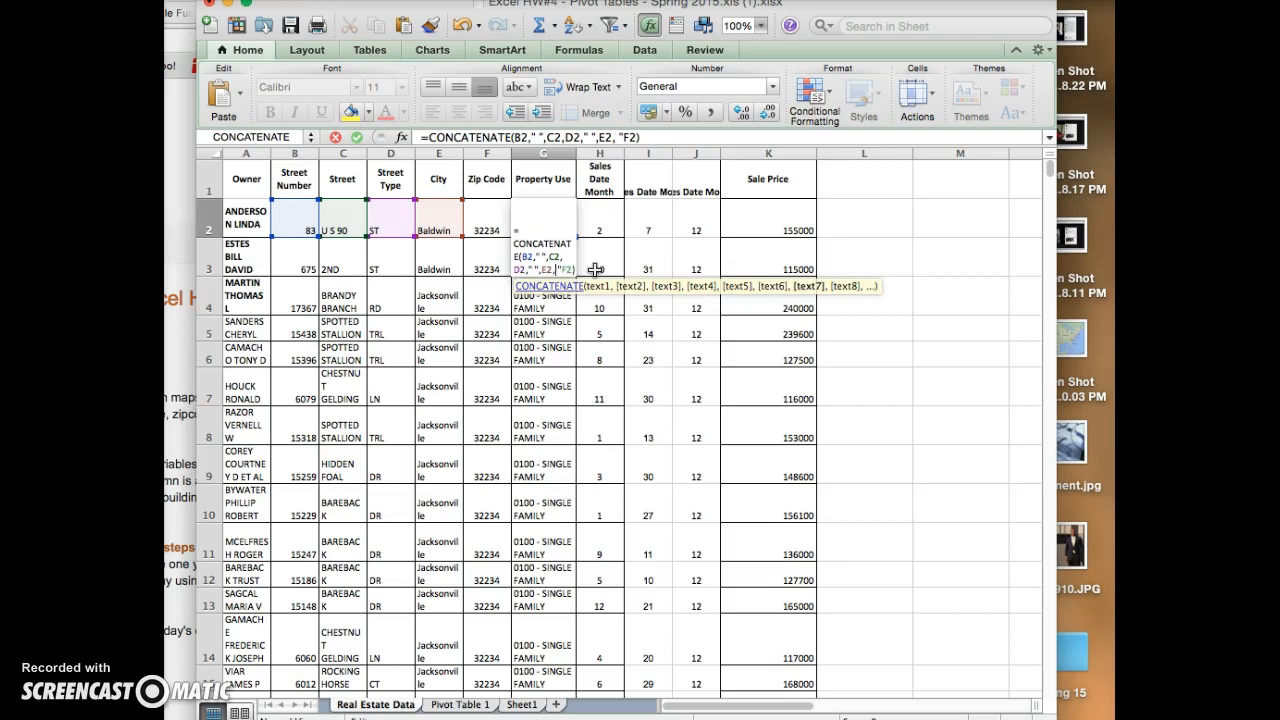
type("\"")
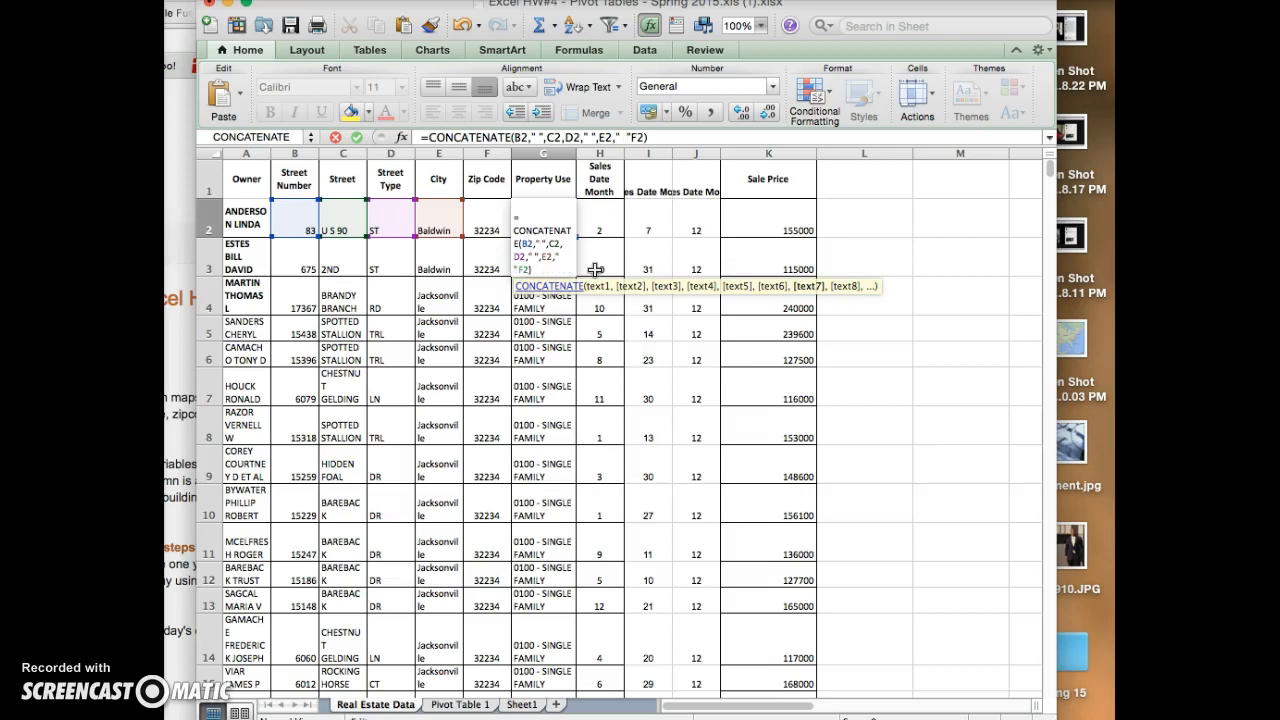
type(",")
key("Return")
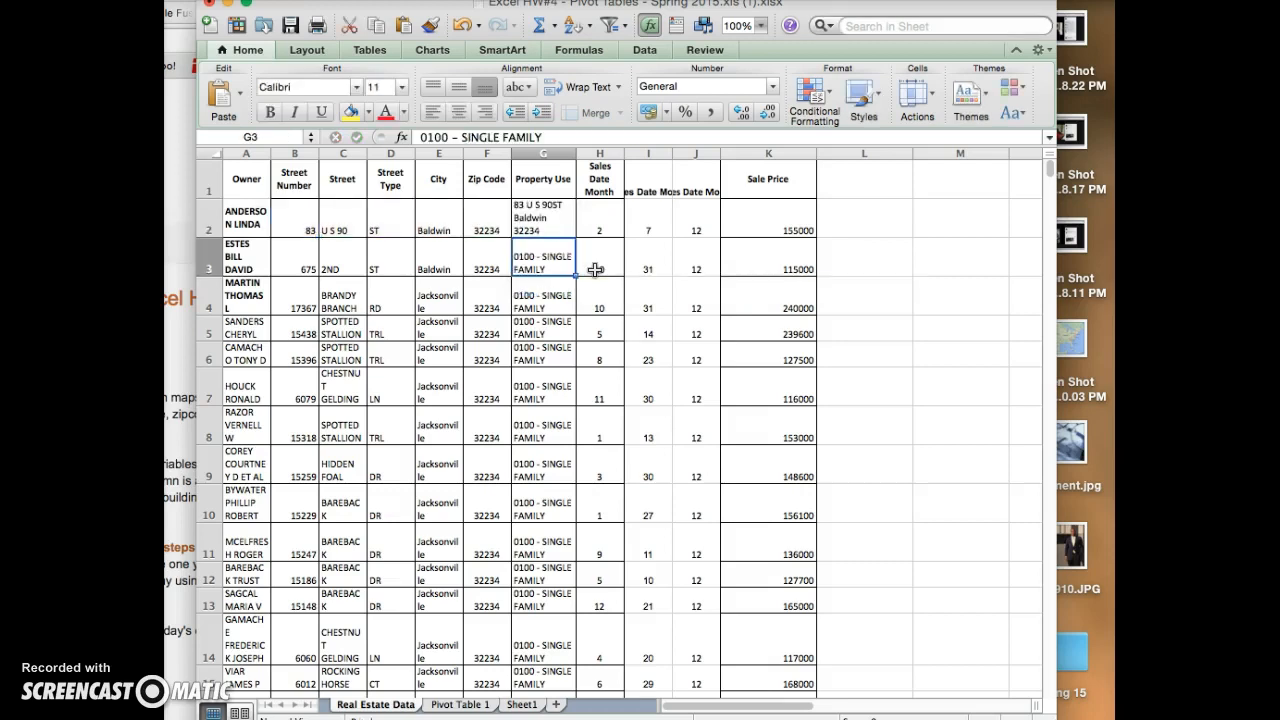
- Fill the CONCATENATE formula from G2 down column G to row 200
left_click(557, 224)
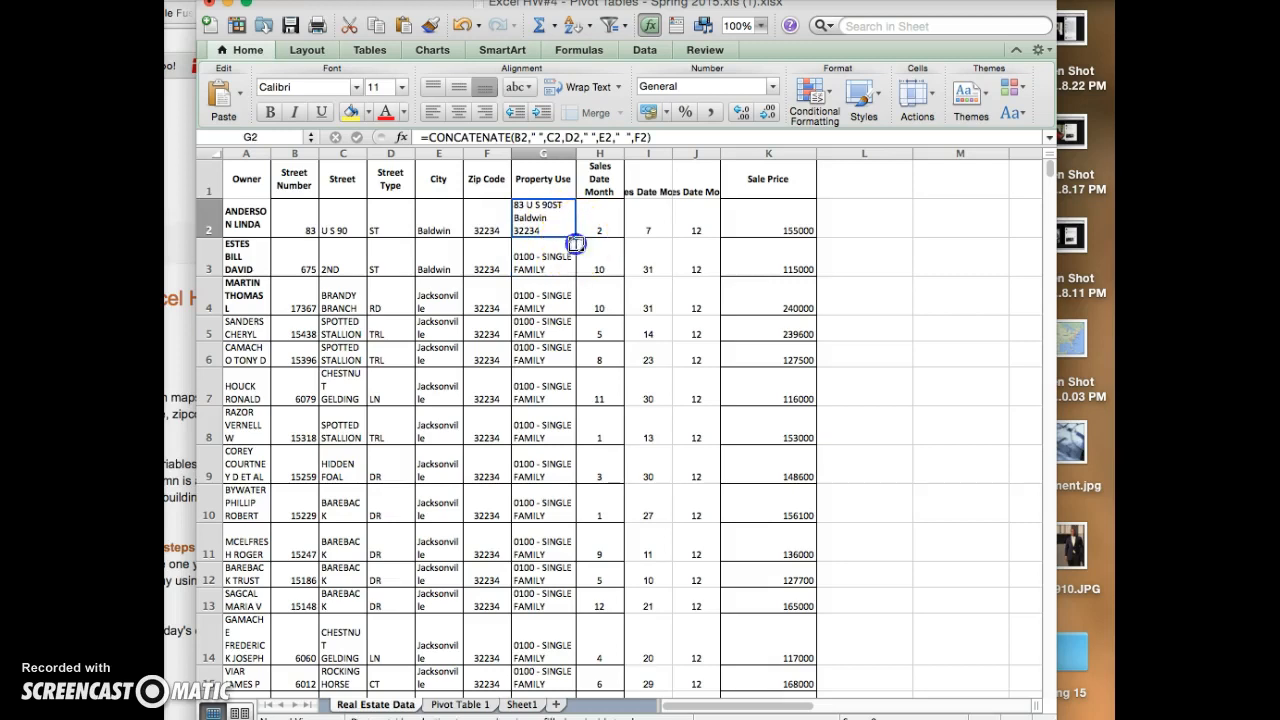
left_click_drag(556, 313, 549, 544)
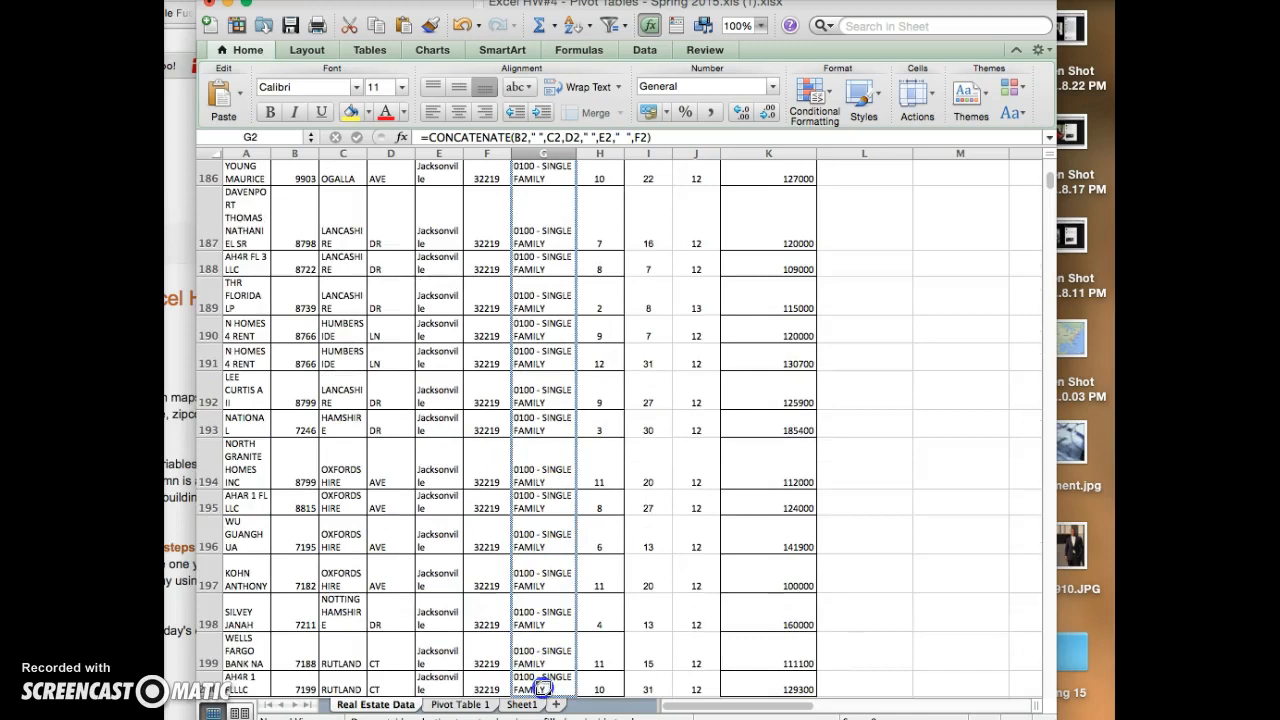
left_click_drag(543, 686, 543, 686)
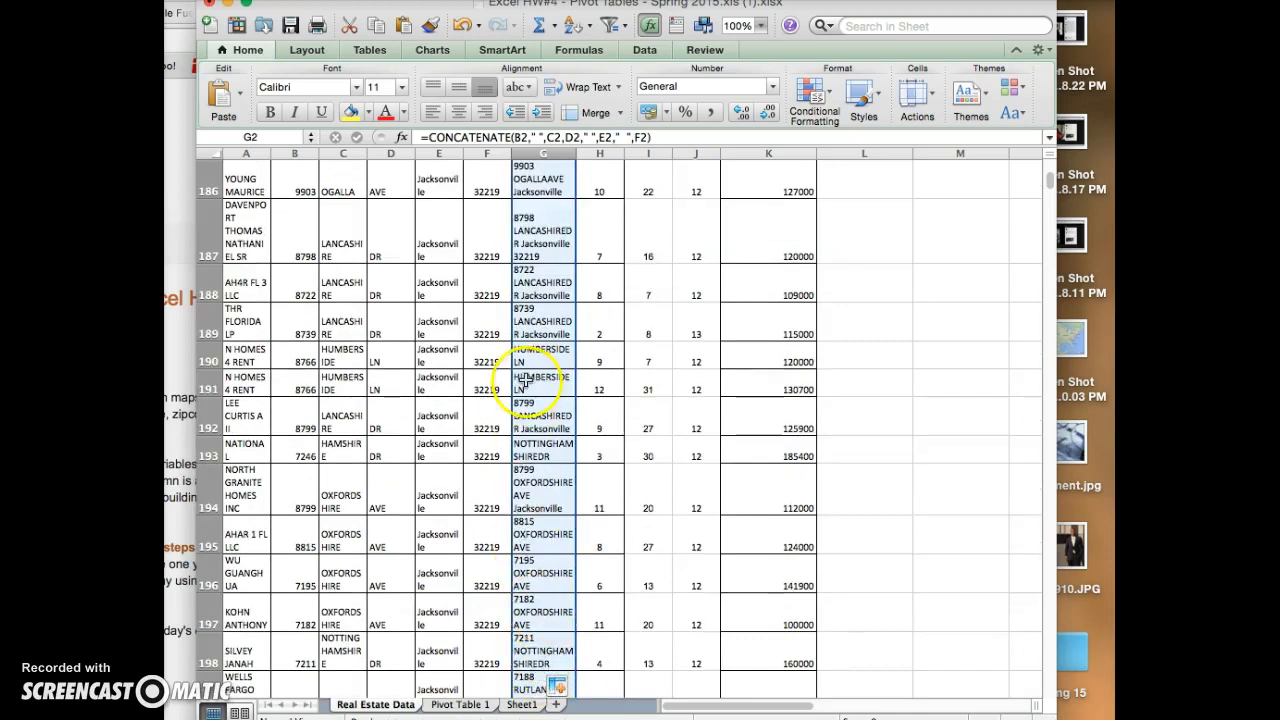
- Narrow column B slightly and autofit the widths of columns C to G
scroll(540, 420, "up", 20)
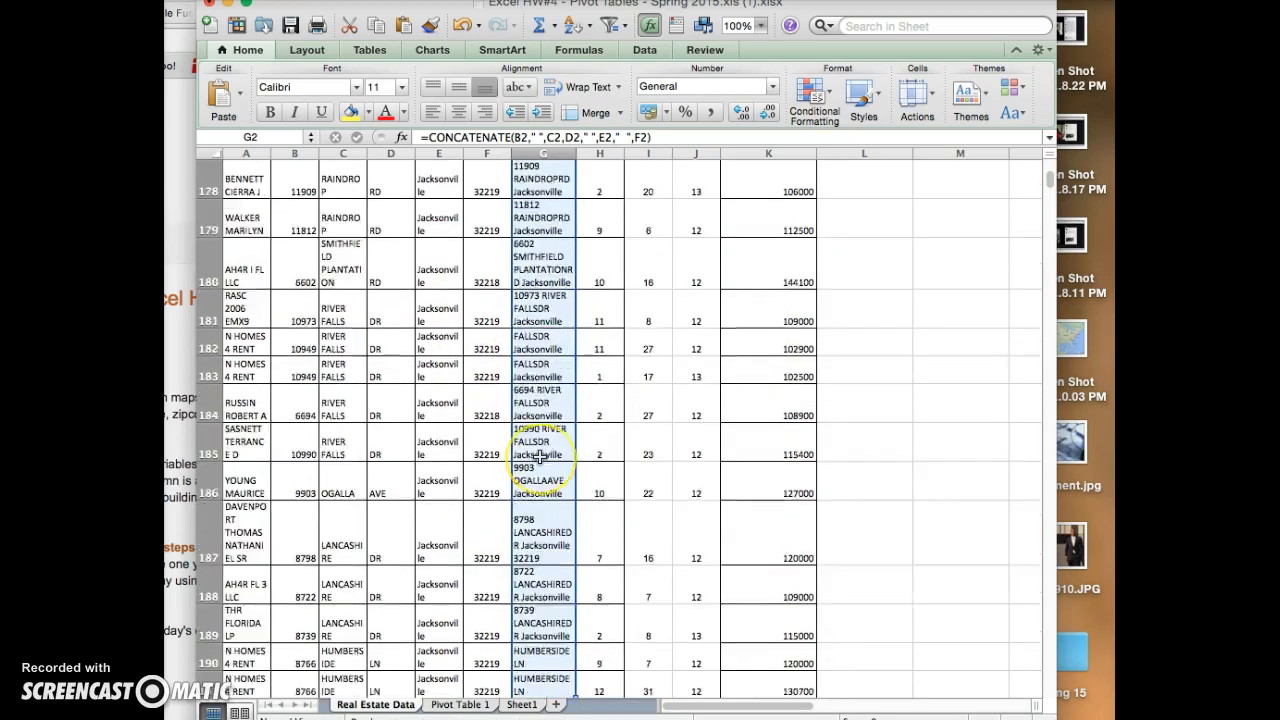
left_click_drag(317, 157, 311, 157)
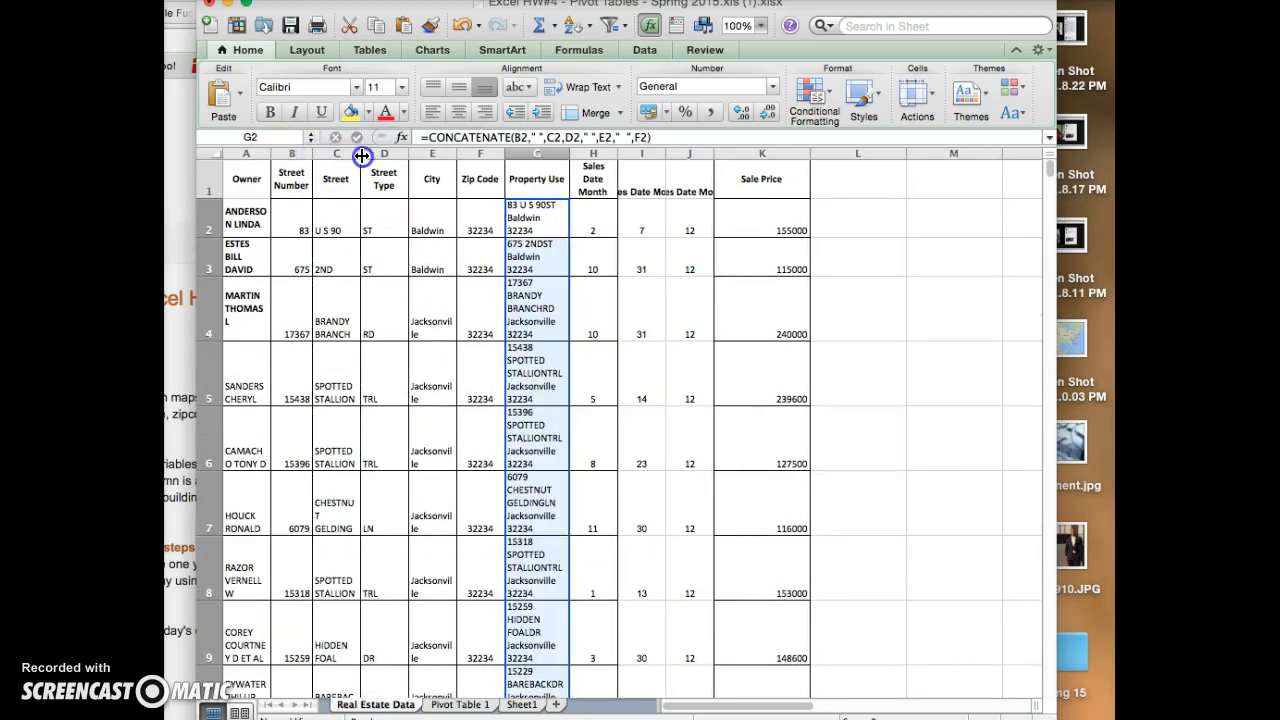
double_click(362, 156)
double_click(412, 155)
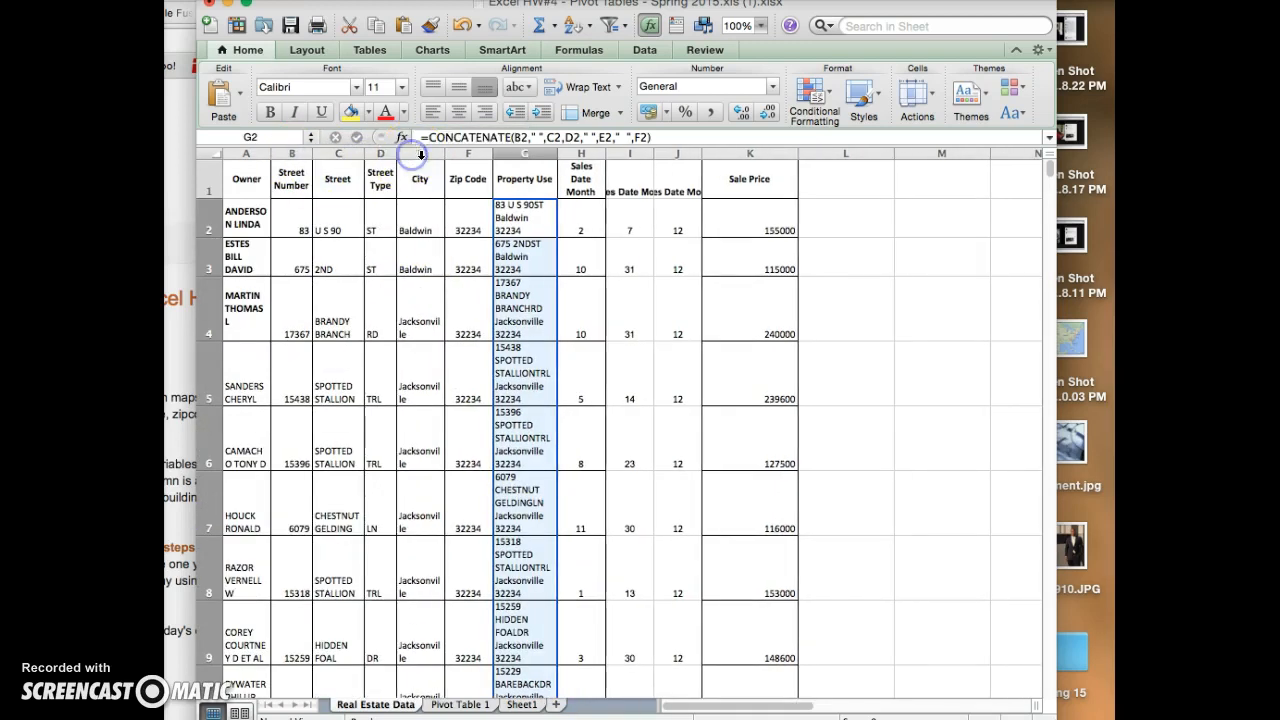
double_click(445, 154)
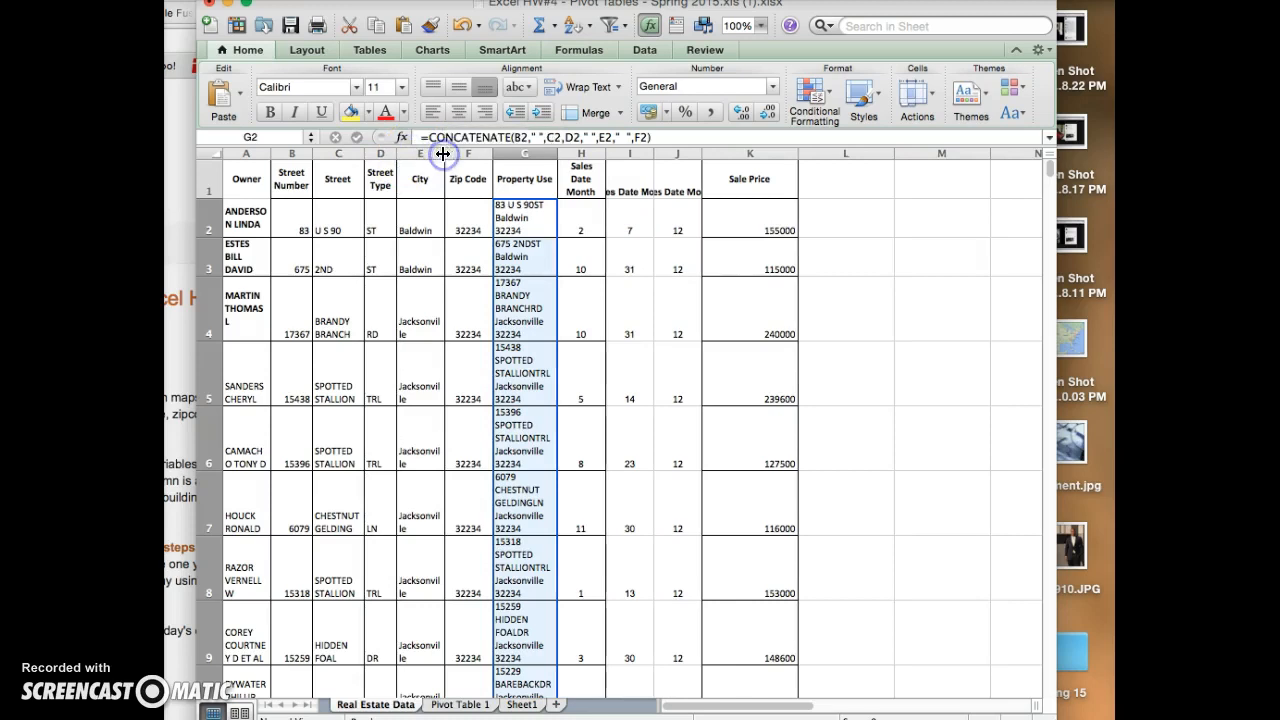
double_click(492, 153)
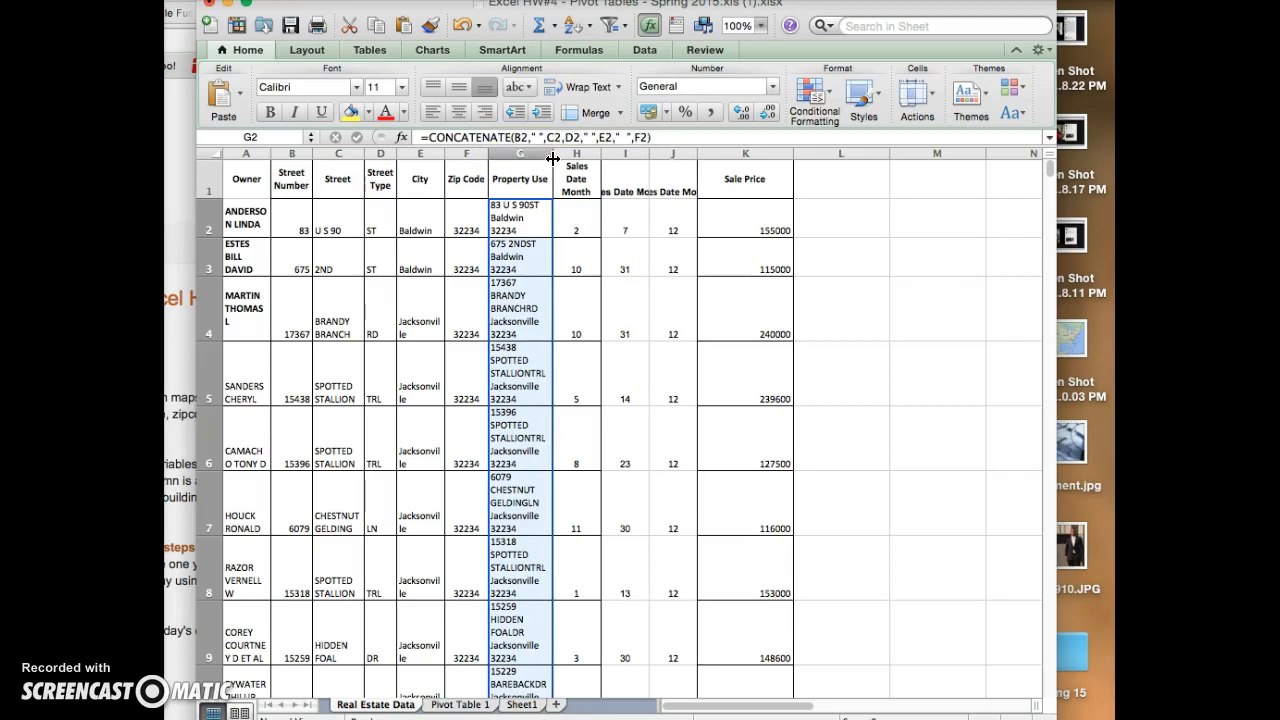
double_click(552, 155)
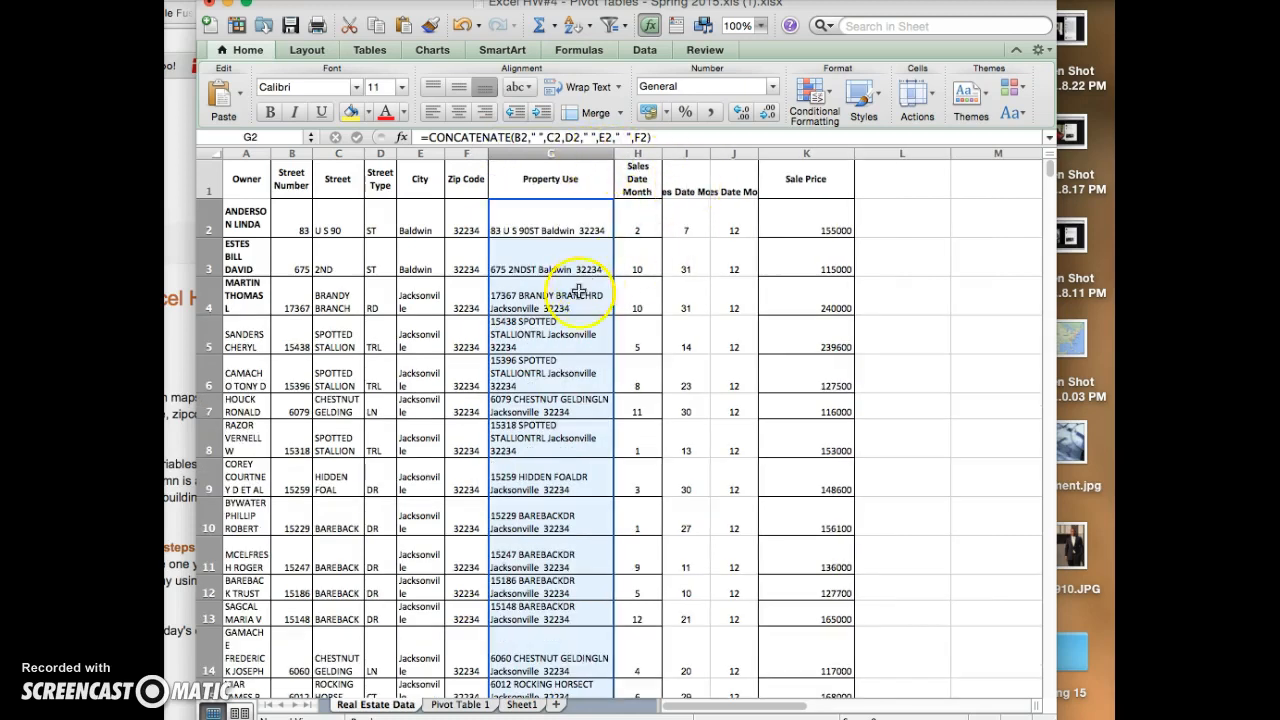
left_click(530, 428)
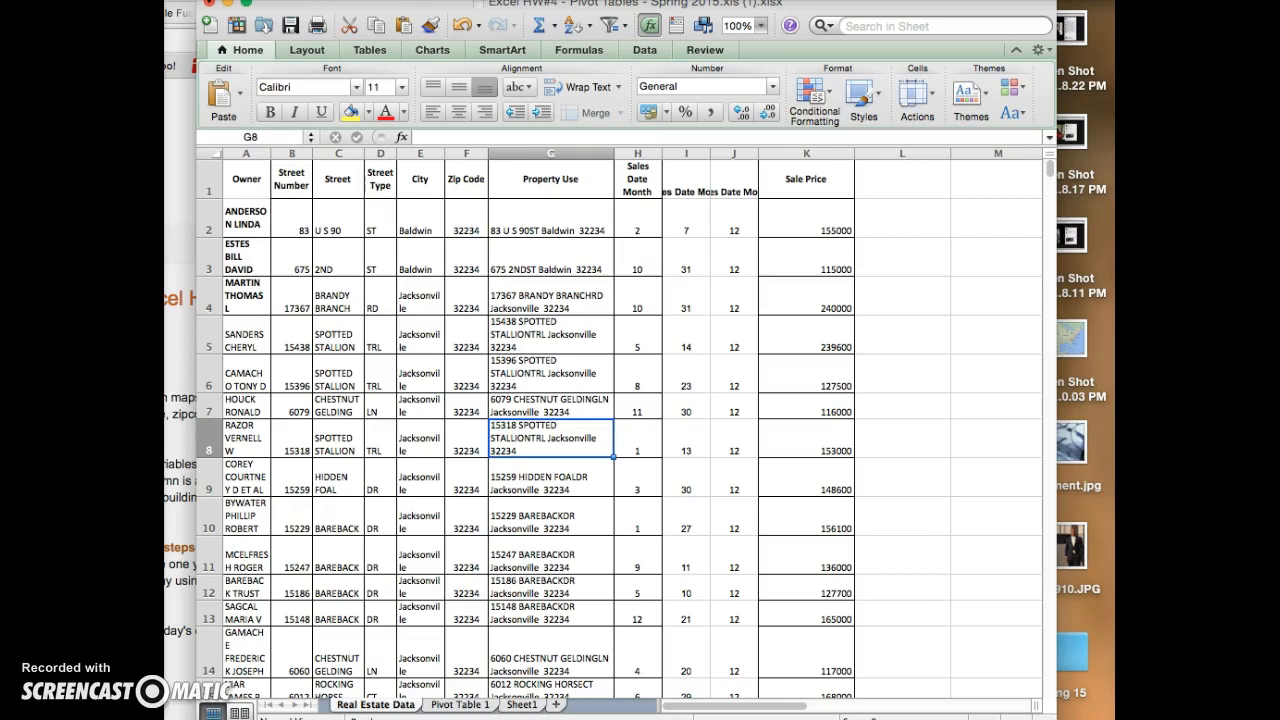
- Save the workbook under the name "google fusion tables" in the MIS folder as an Excel Workbook (.xlsx)
key("super+shift+s")
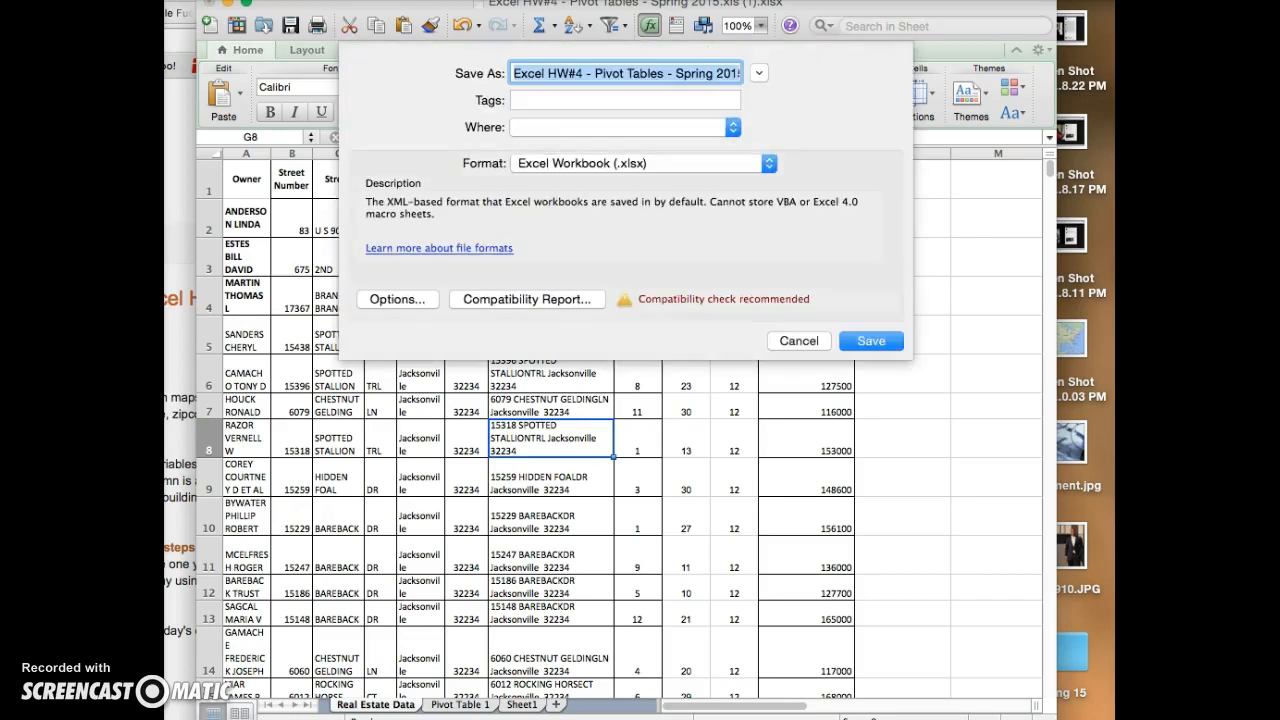
left_click(718, 130)
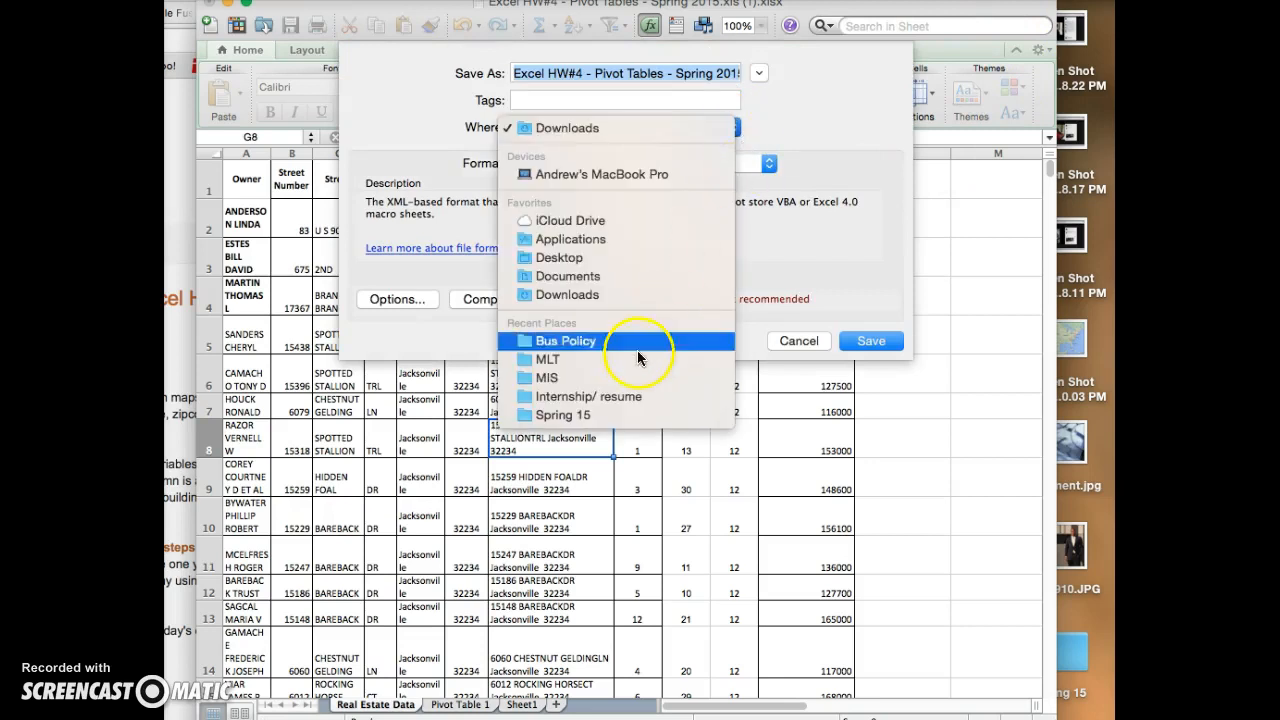
left_click(614, 377)
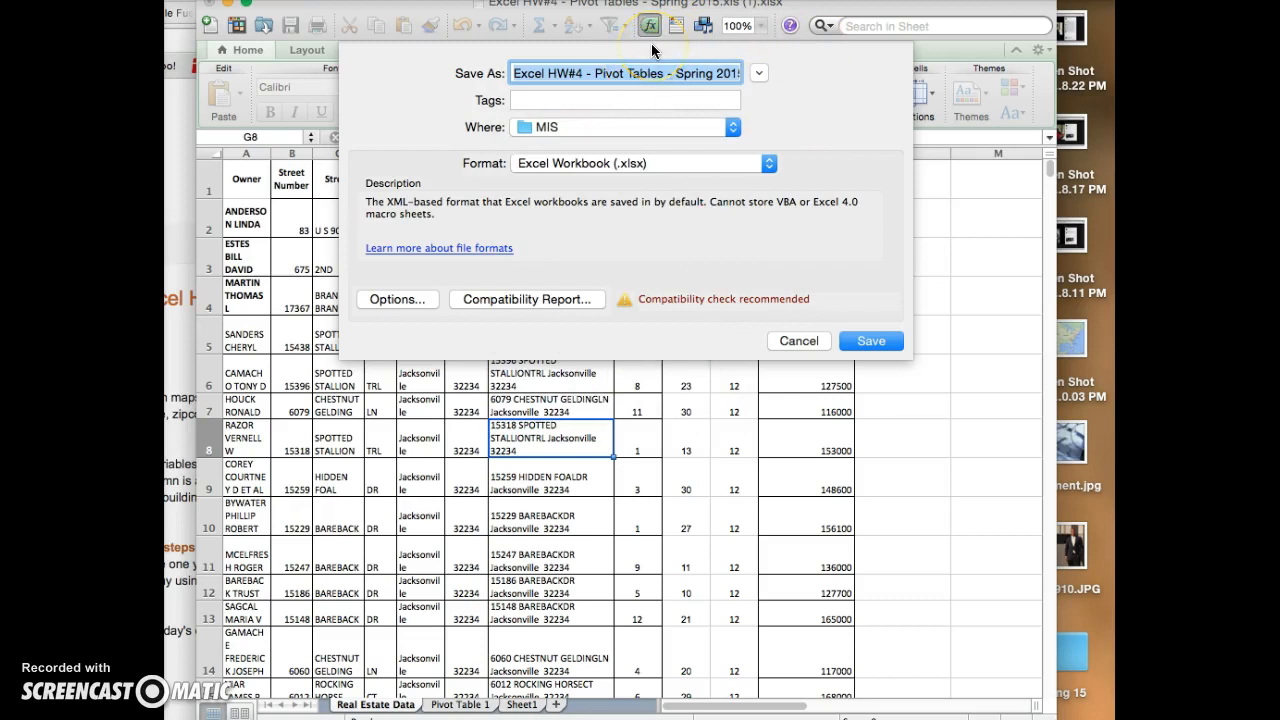
type("google fus")
type("tion")
key("BackSpace")
key("BackSpace")
key("BackSpace")
key("BackSpace")
key("BackSpace")
type("ion tab")
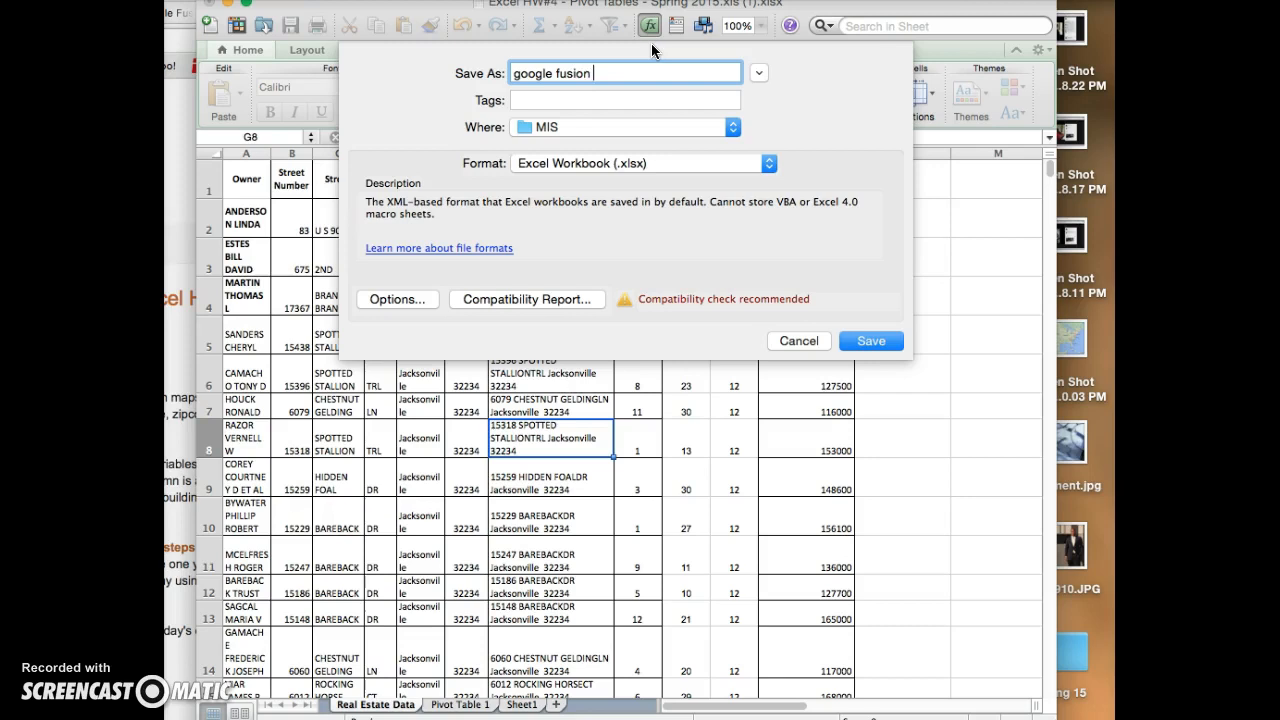
key("Return")
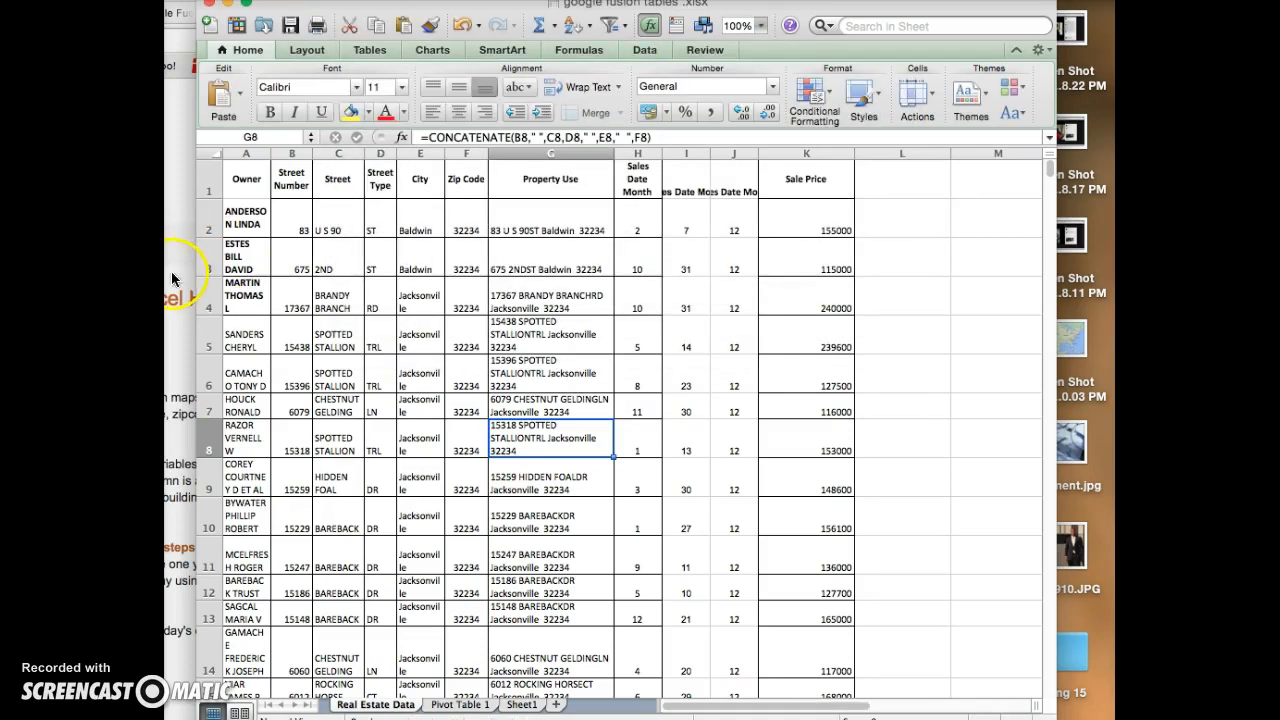
- Switch to the browser, look at the map in fusion table 3, and return to the MIS Spring 2015 assignment page
left_click_drag(190, 4, 619, 2)
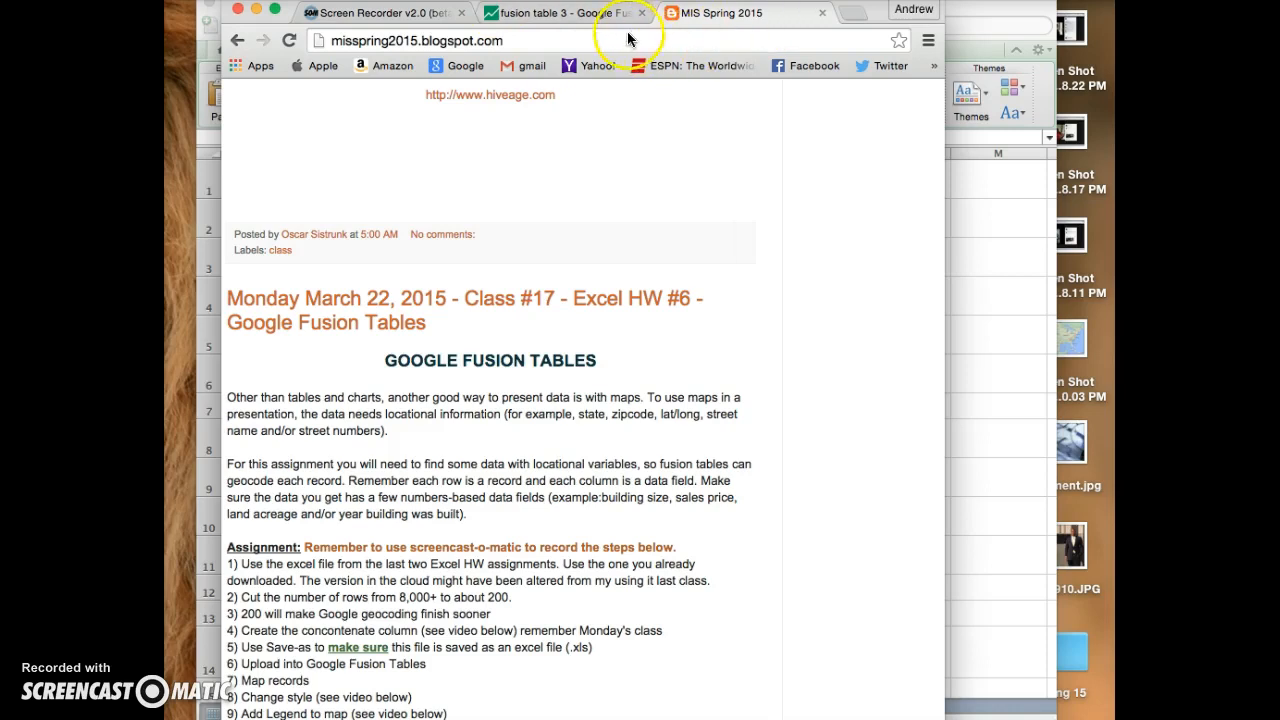
left_click(586, 15)
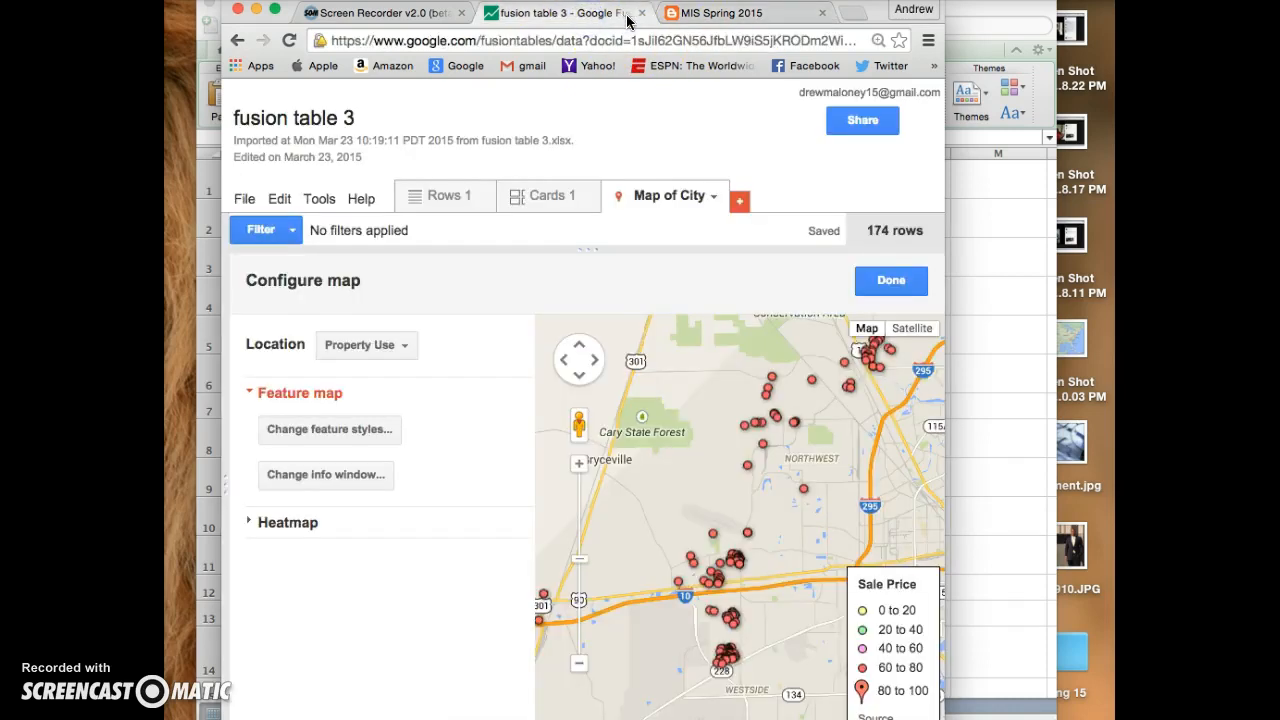
left_click(760, 15)
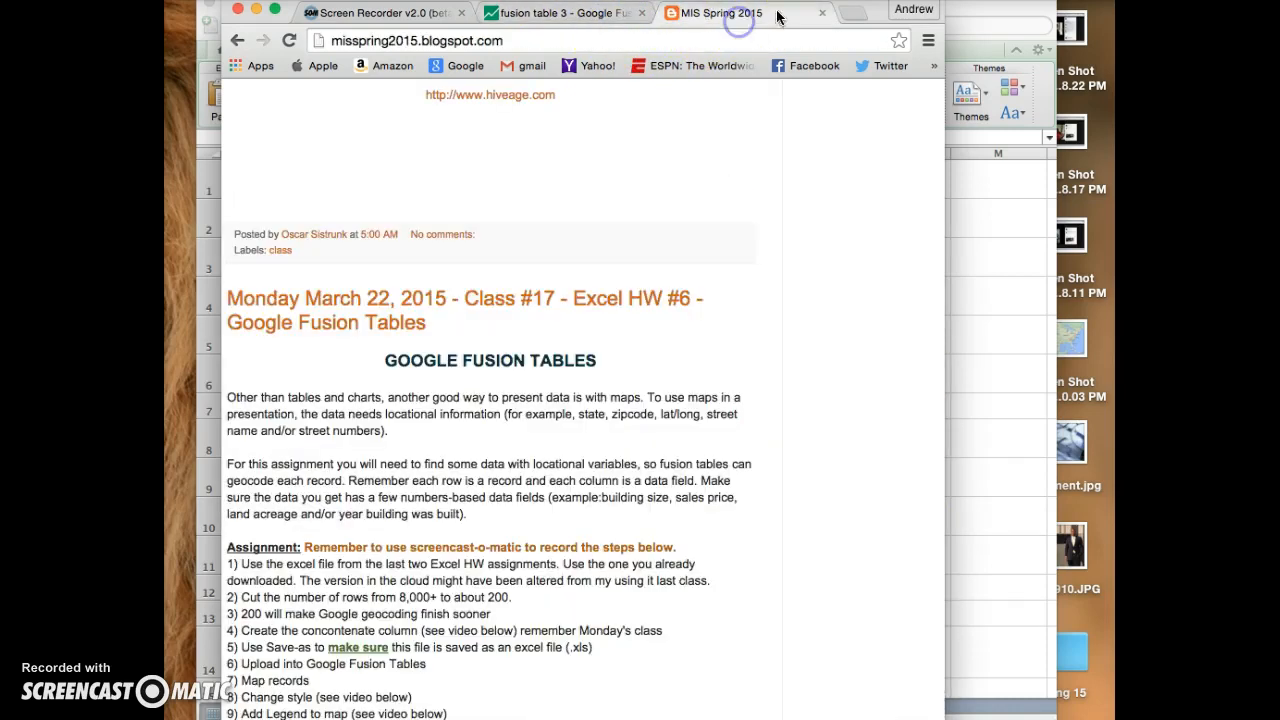
- Open the Google homepage in a new browser tab and go to Google Drive from there
left_click(852, 13)
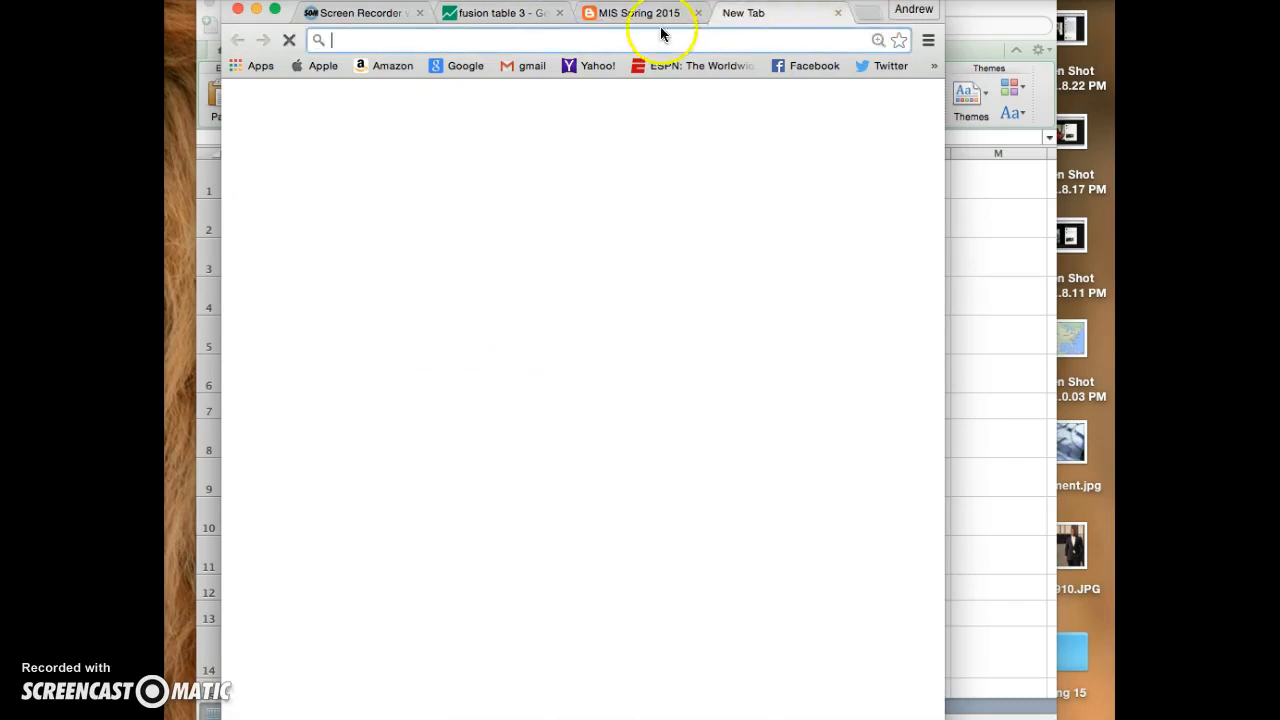
left_click(465, 66)
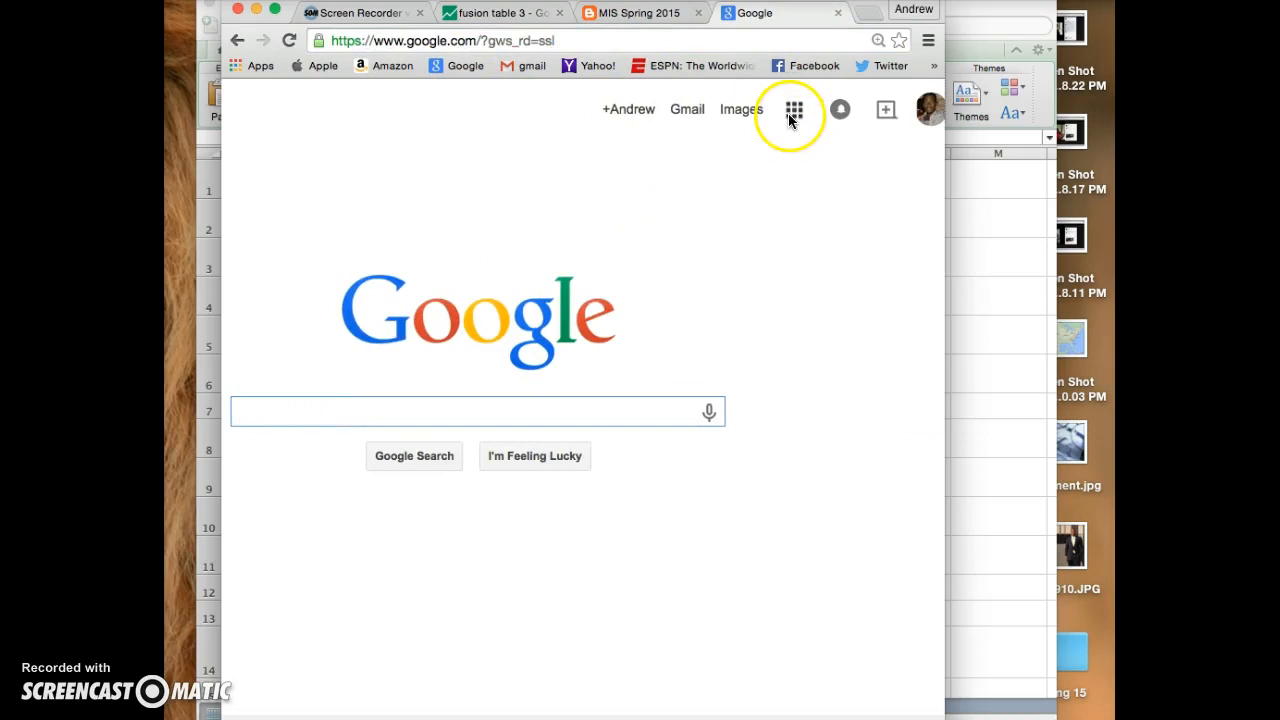
left_click(793, 112)
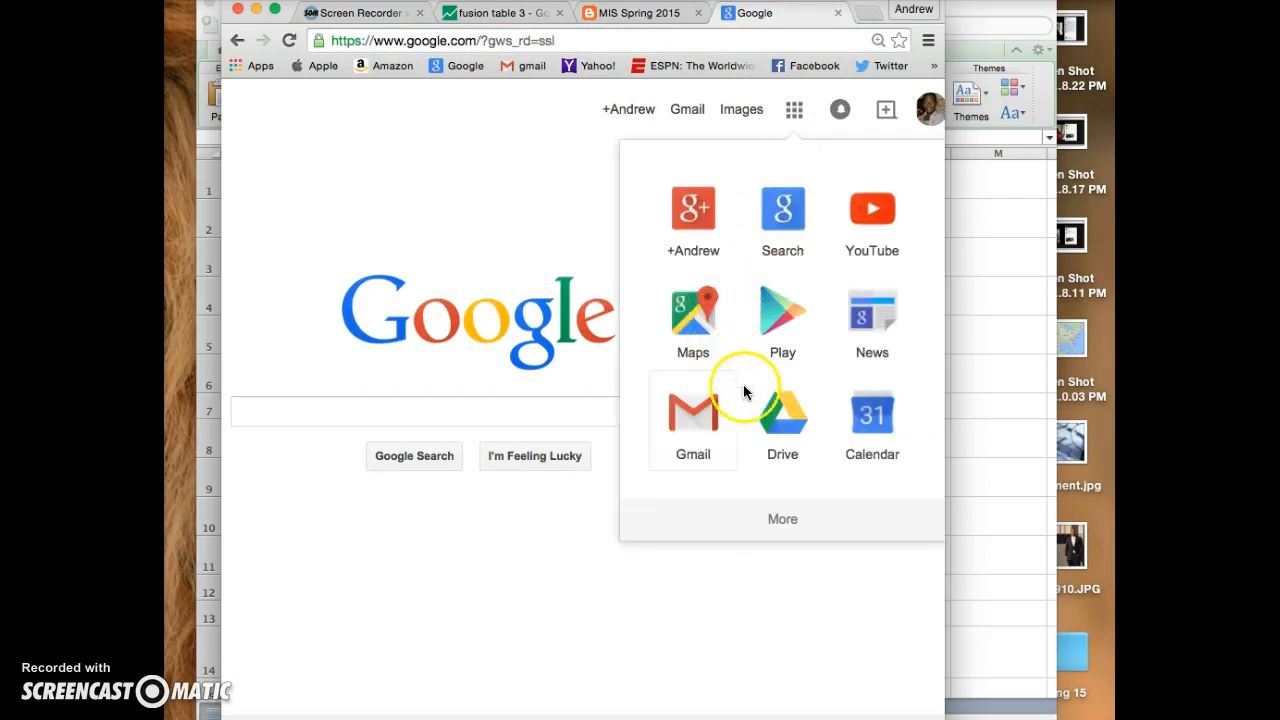
left_click(784, 416)
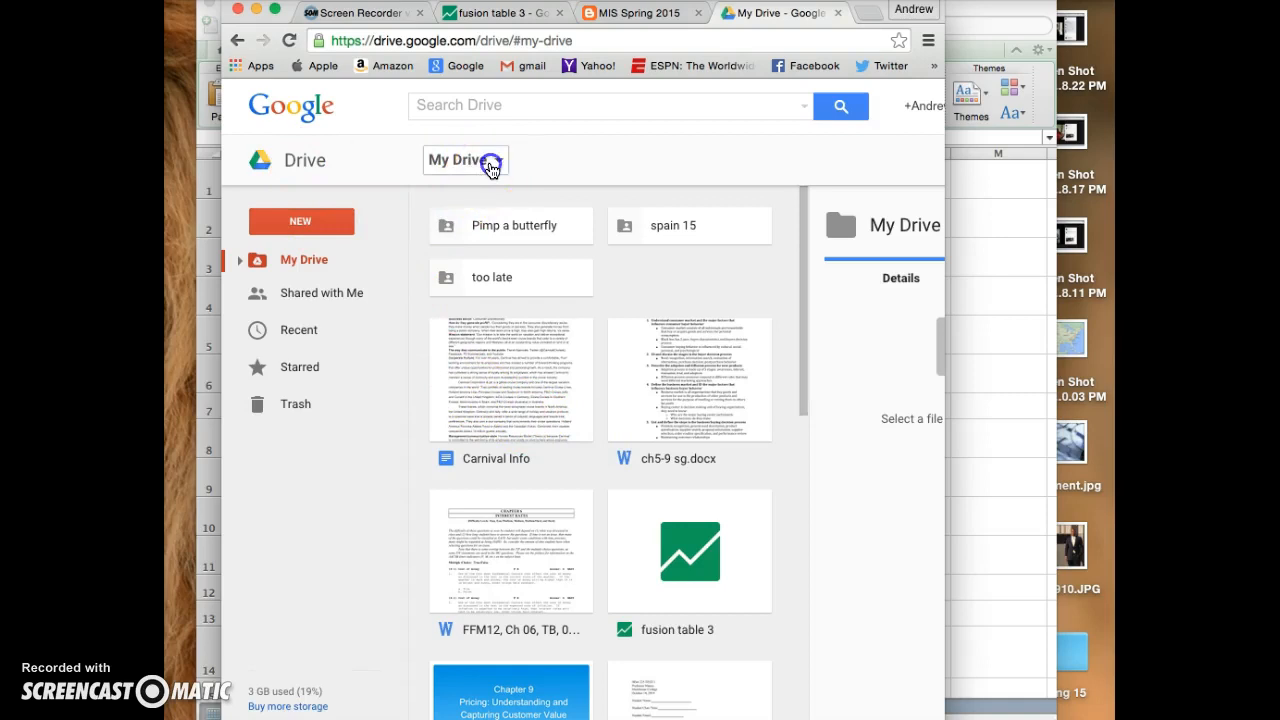
left_click(491, 164)
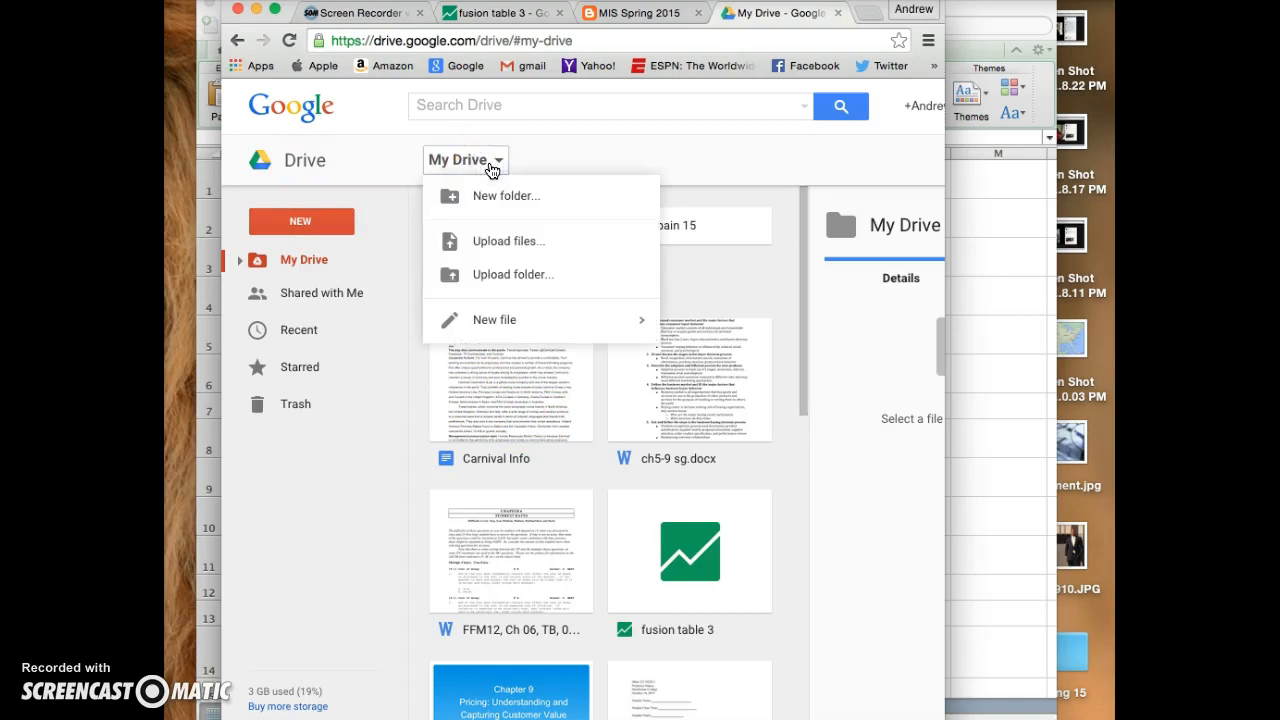
left_click(491, 168)
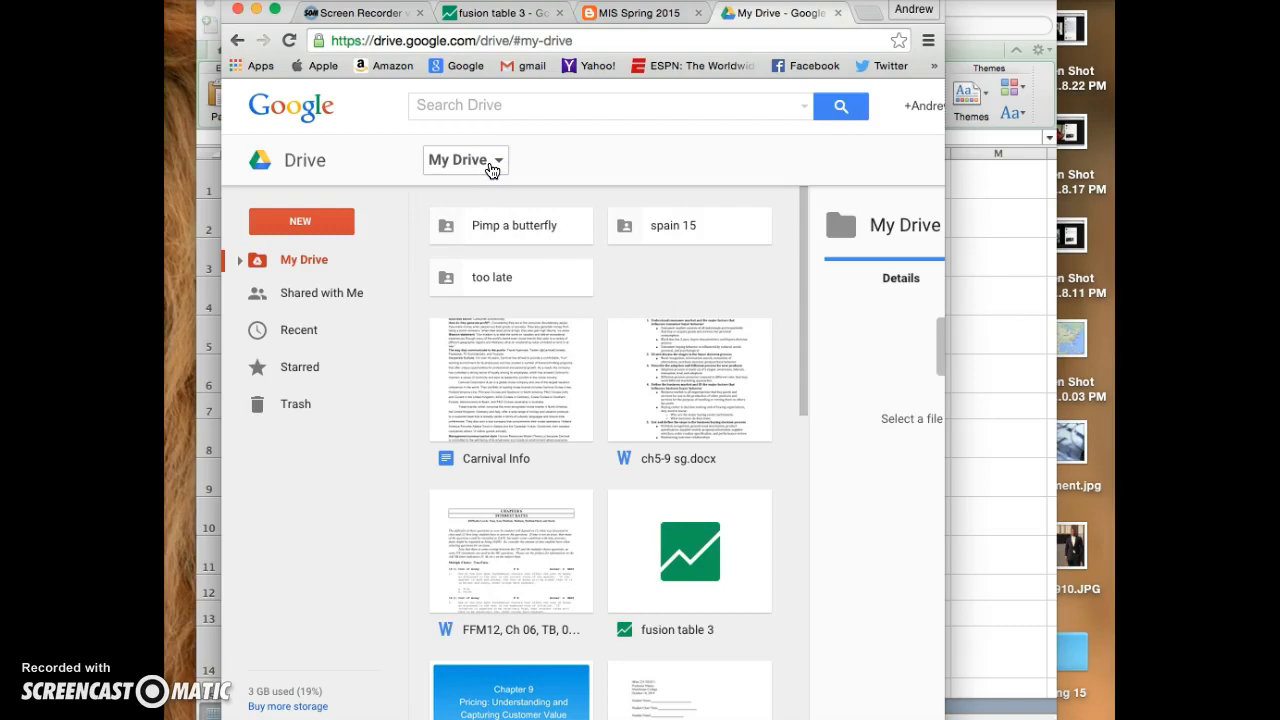
left_click(472, 163)
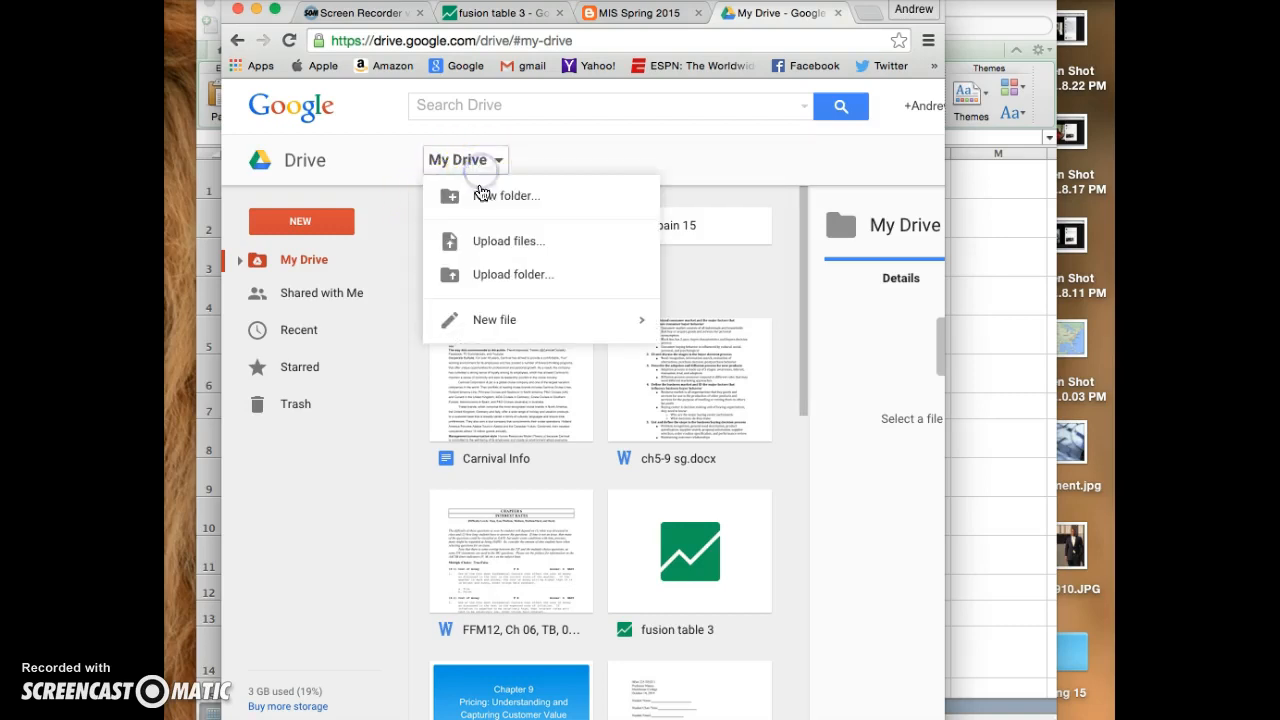
left_click(302, 158)
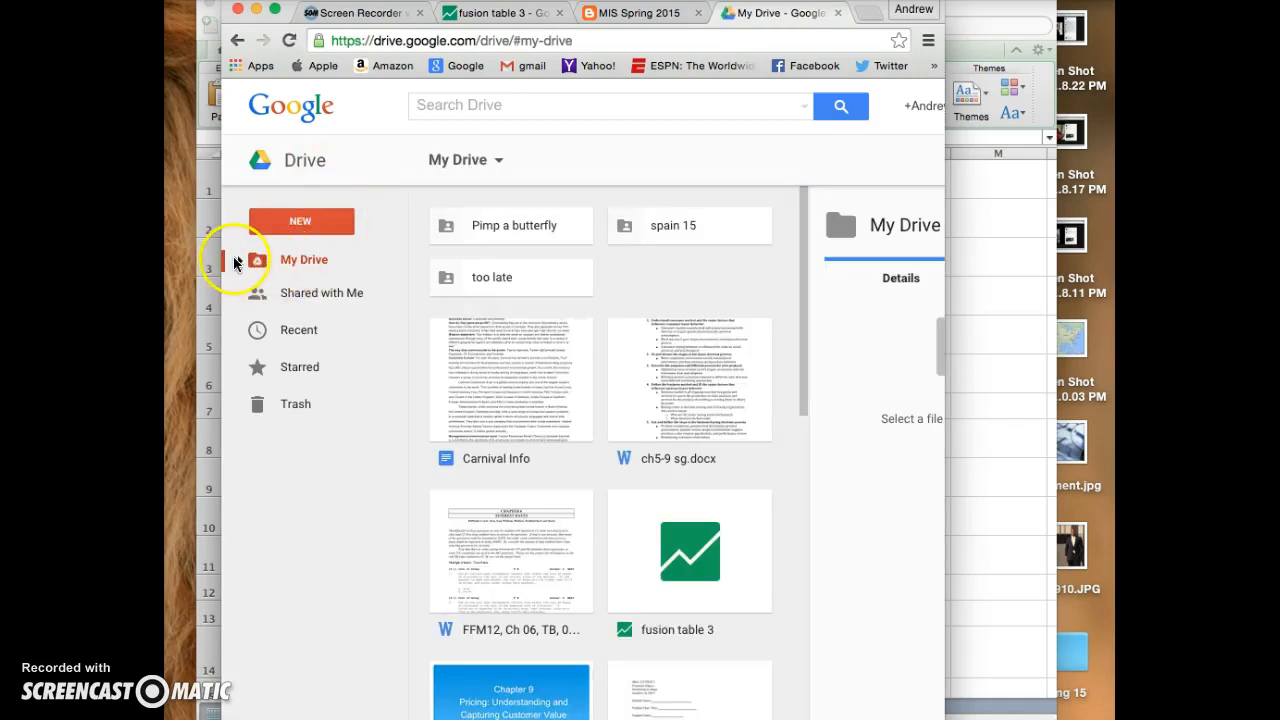
left_click(236, 261)
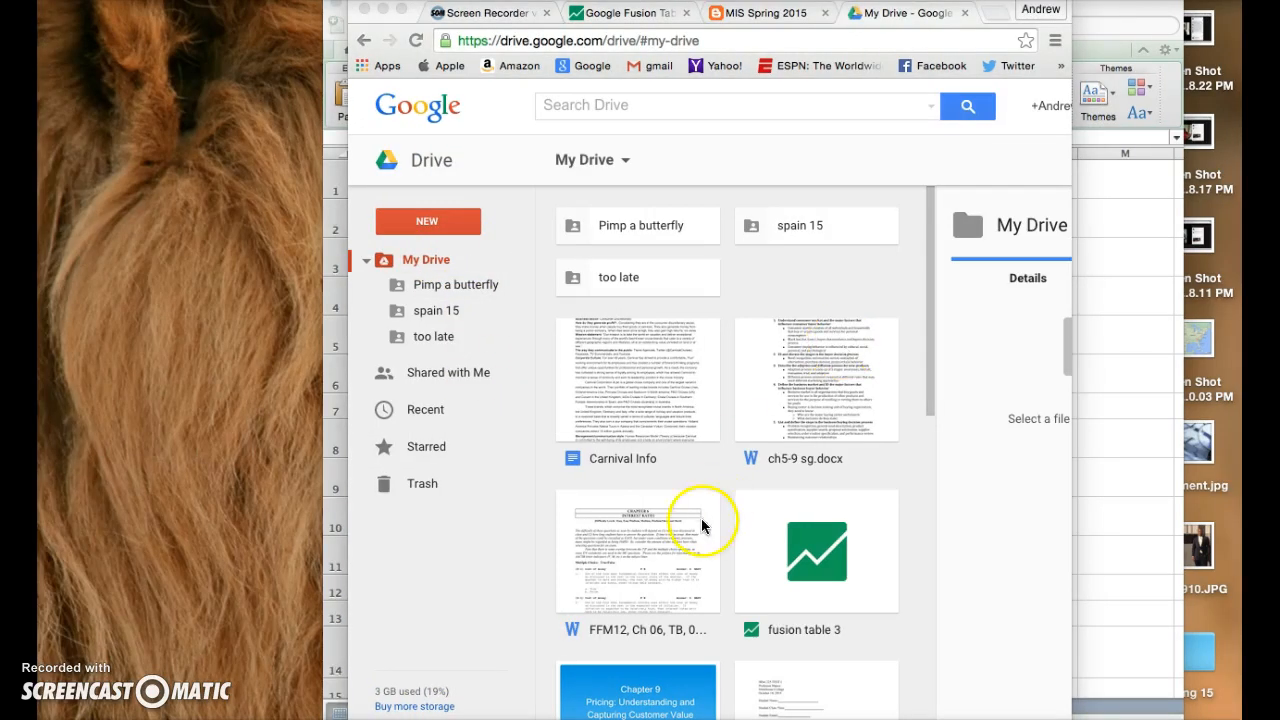
- Create a new Google Fusion Tables file in My Drive to bring up the table import
left_click(614, 161)
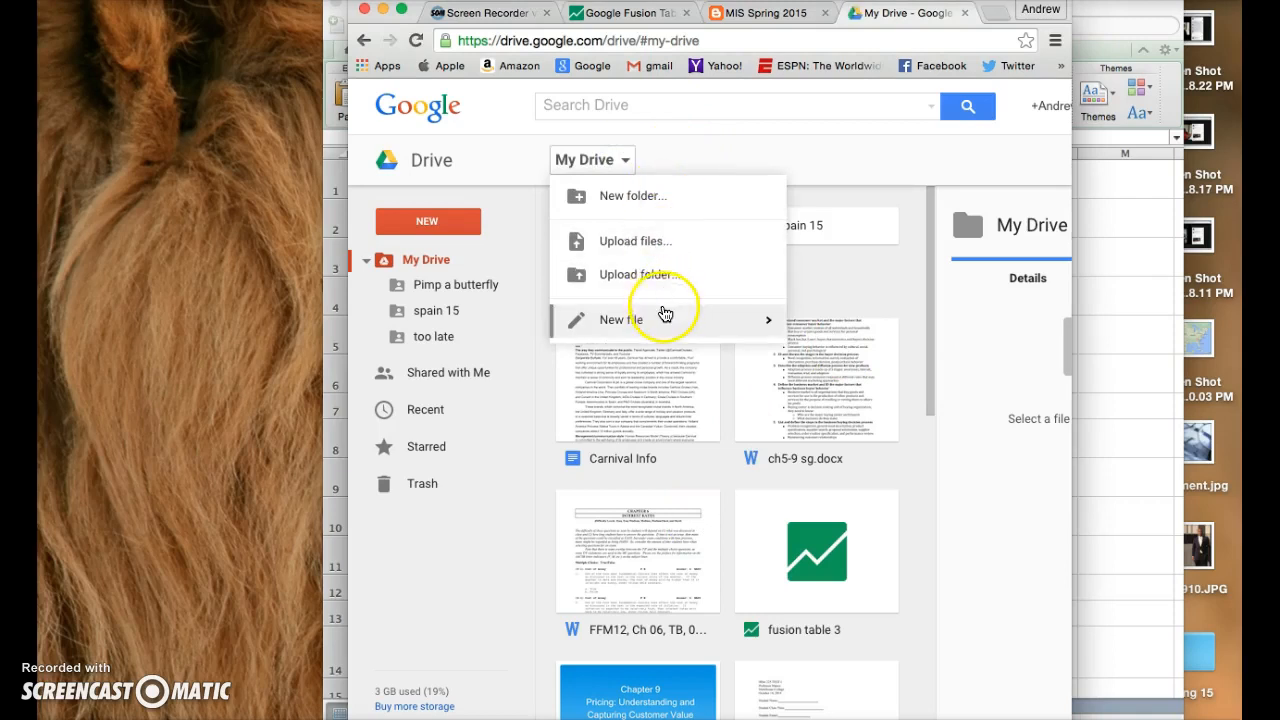
mouse_move(666, 319)
left_click(917, 527)
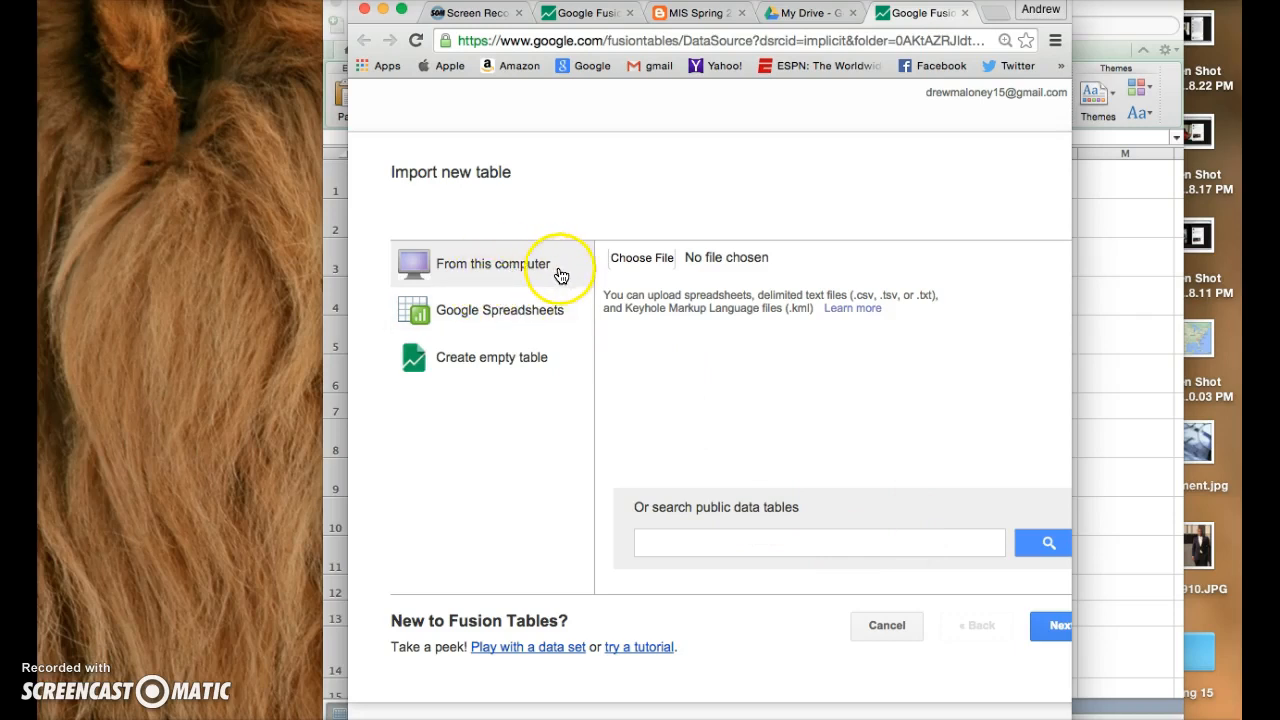
- Choose the "google fusion tables" workbook from Documents > Junior Year > Semester 2 > MIS as the file to import
left_click(660, 261)
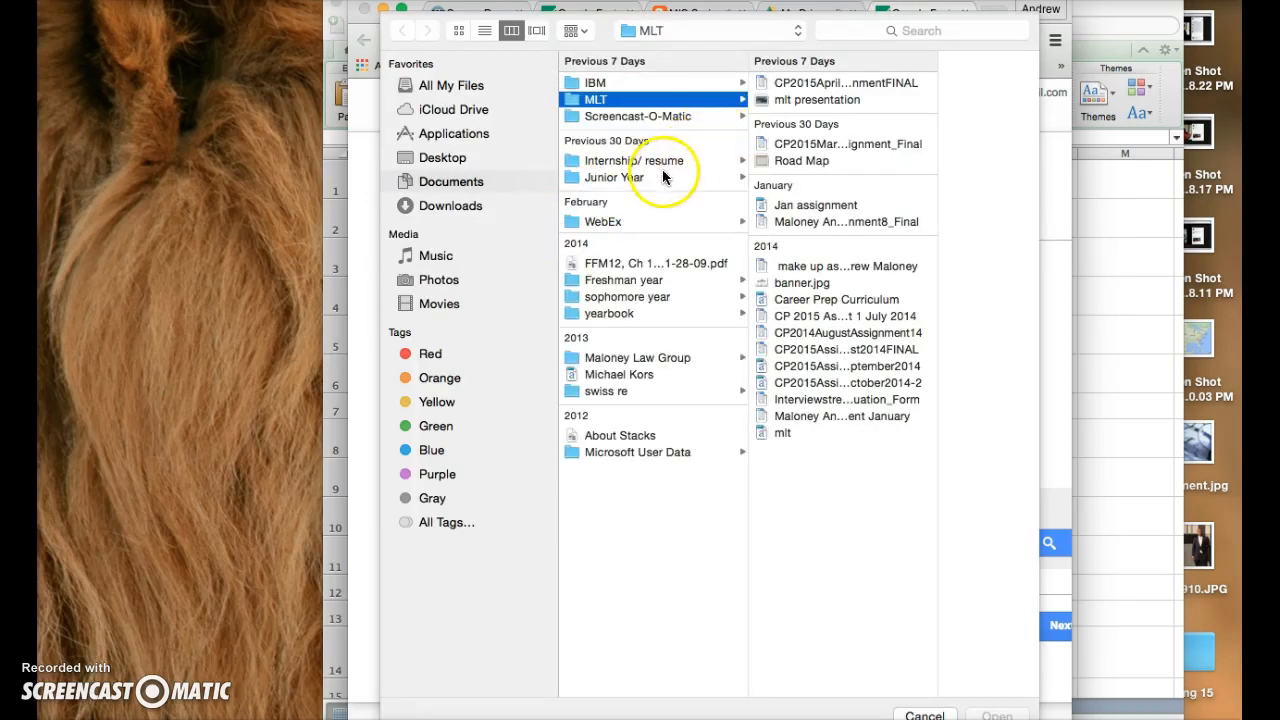
left_click(651, 166)
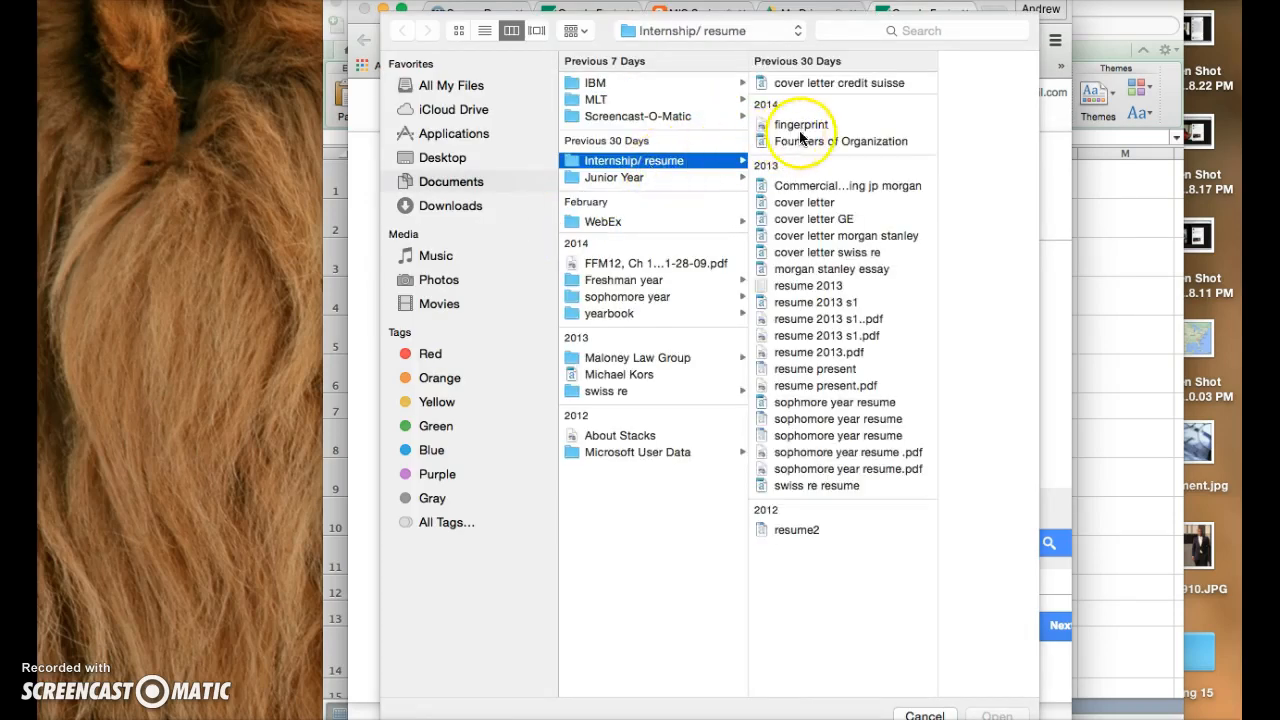
left_click(726, 175)
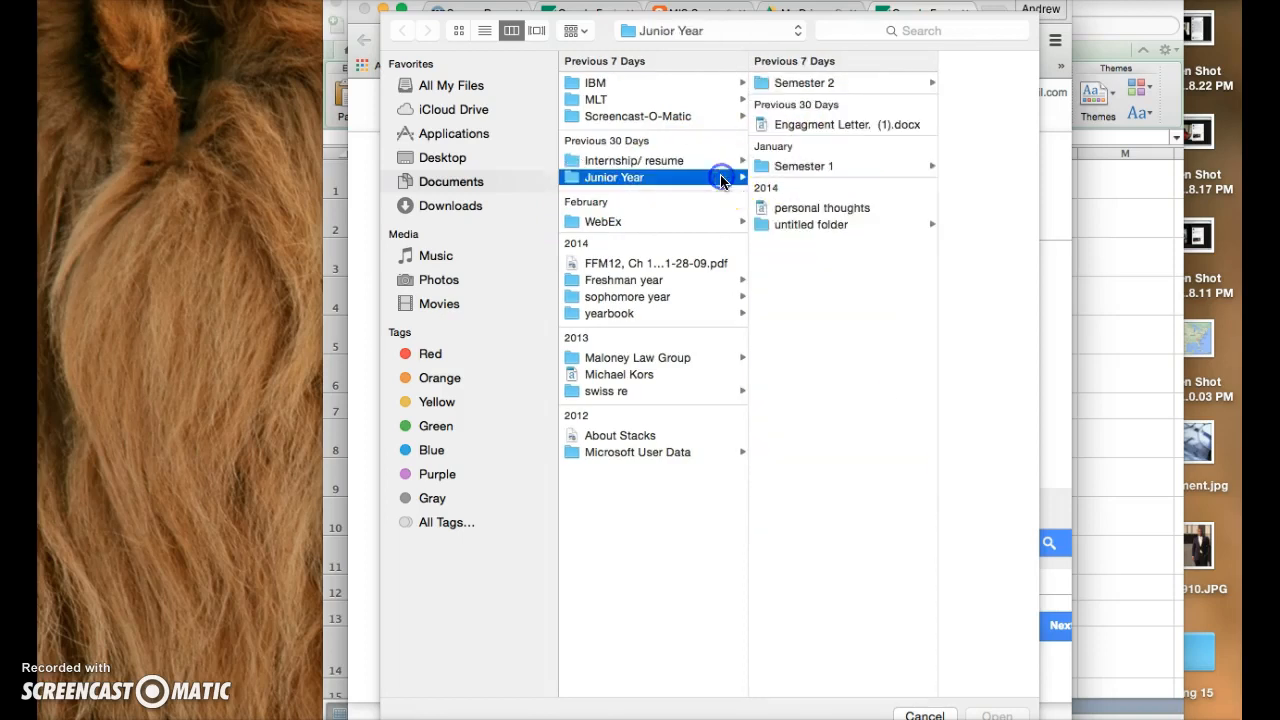
left_click(852, 83)
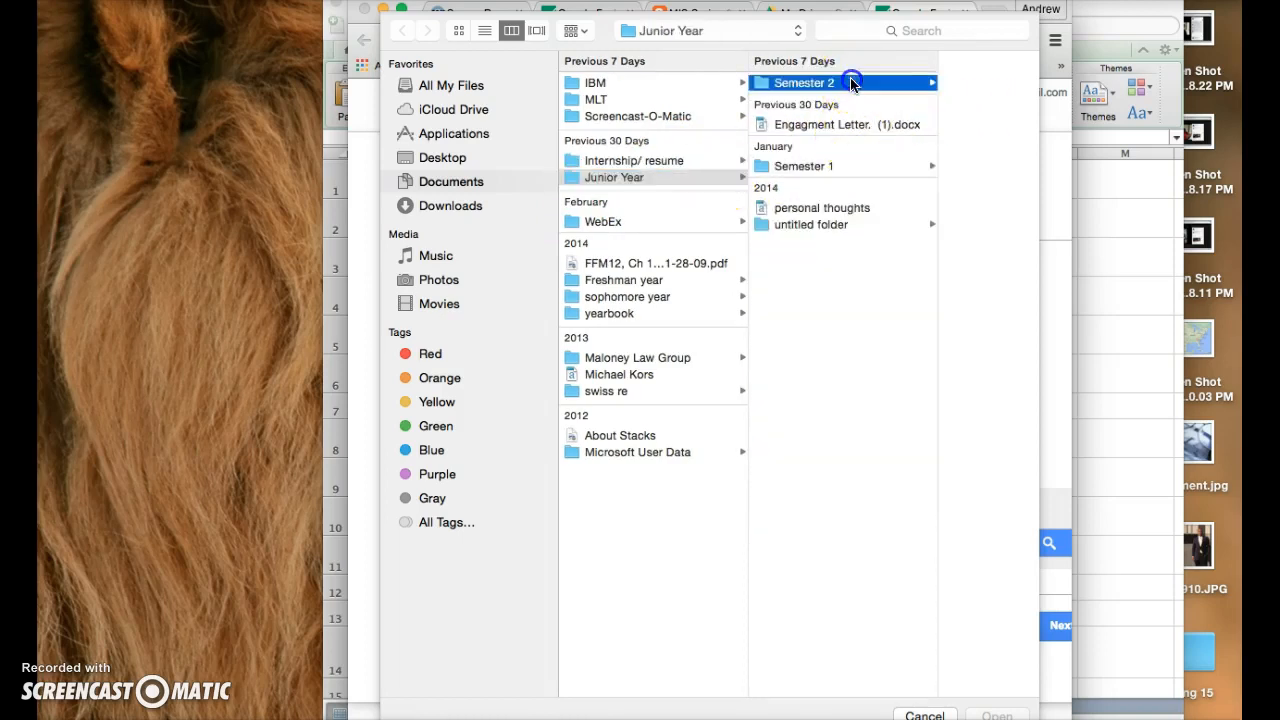
left_click(888, 84)
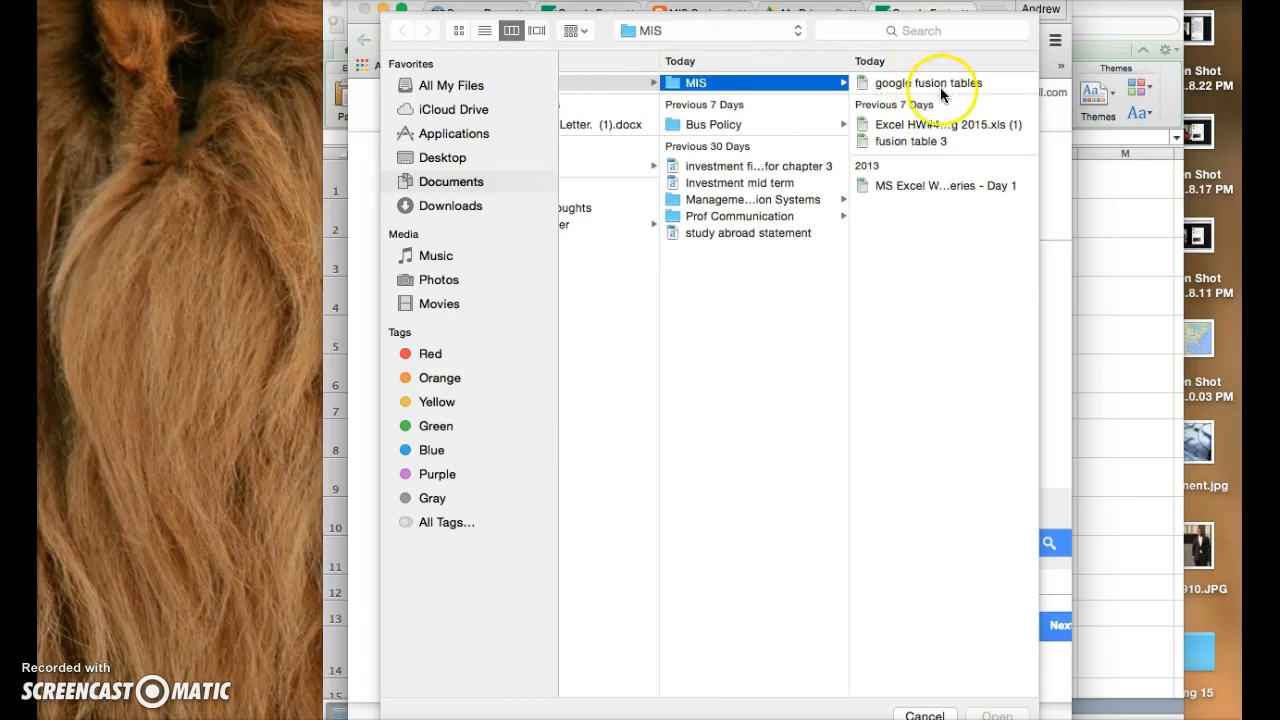
left_click(940, 82)
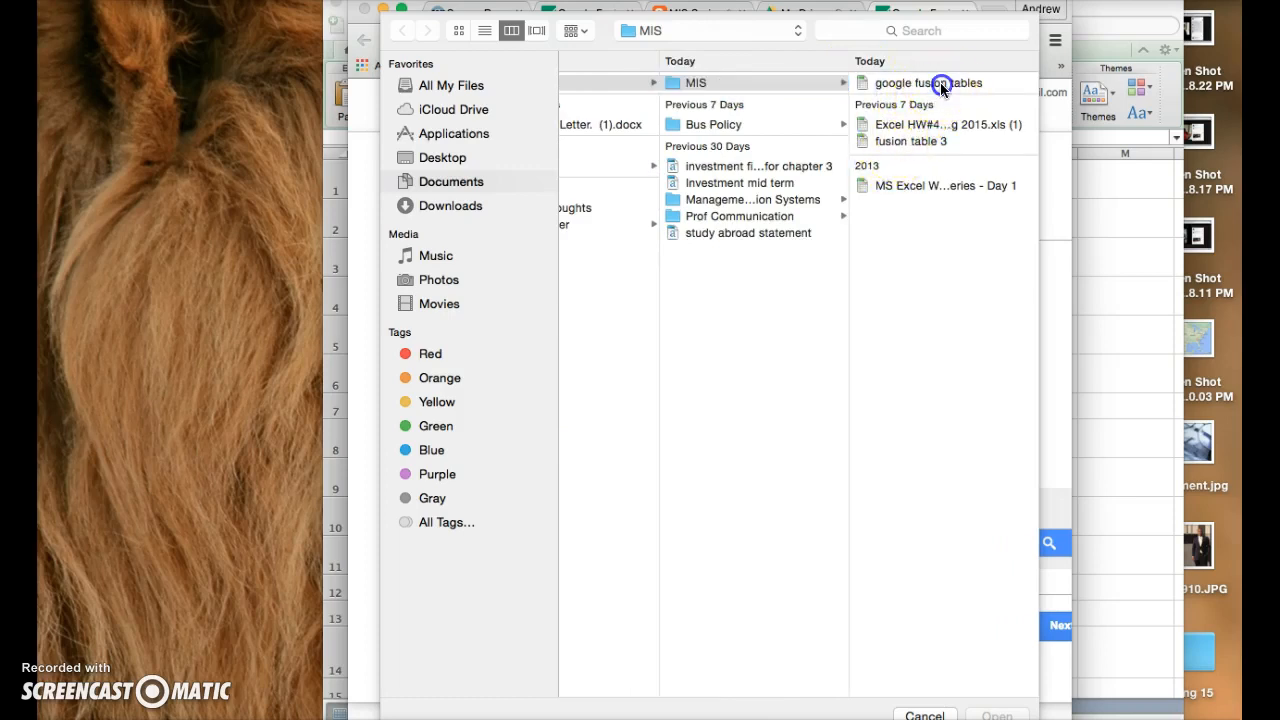
key("Return")
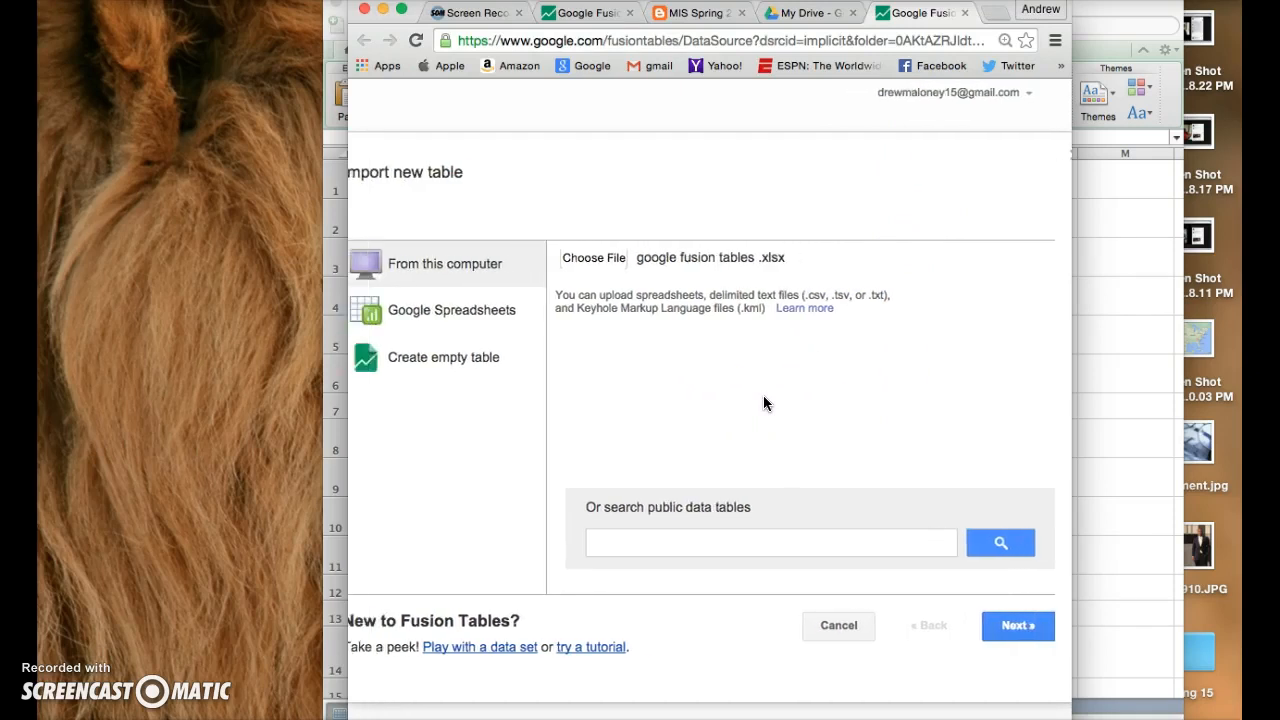
left_click(768, 405)
- Widen the browser window and complete the import with column names in row 1 and the table name "google fusion tables"
left_click(992, 625)
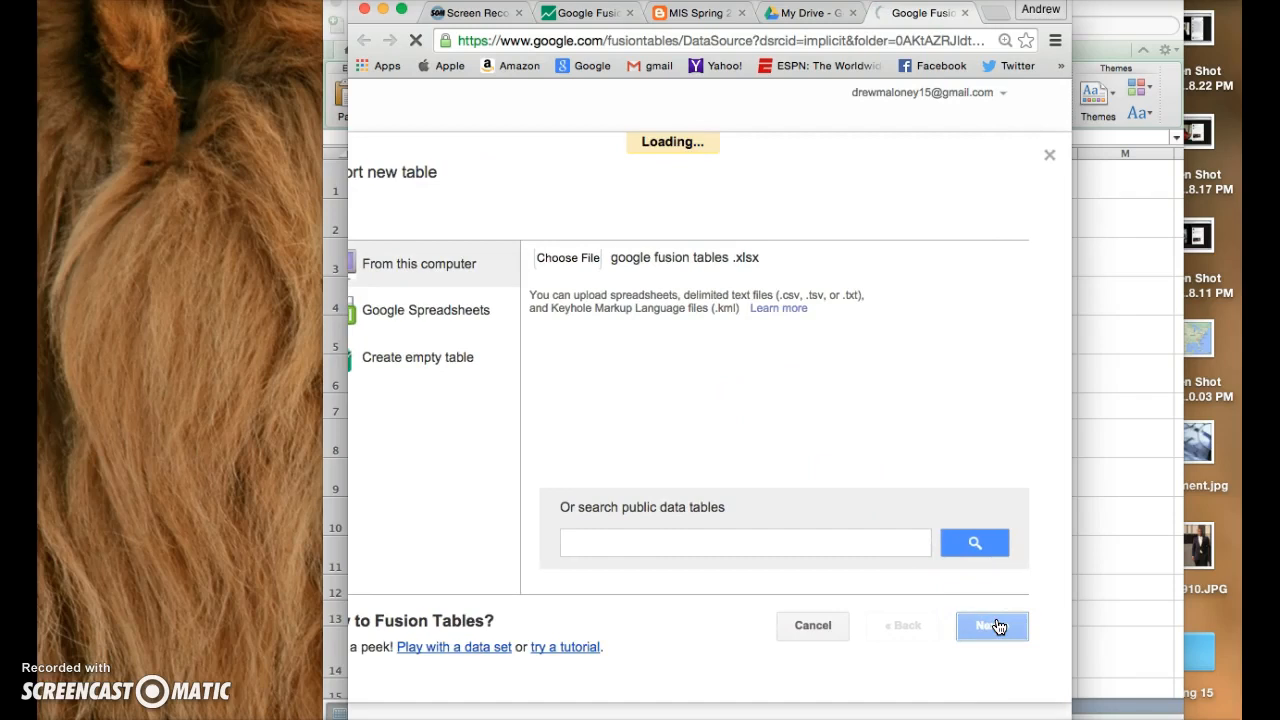
left_click_drag(352, 424, 73, 420)
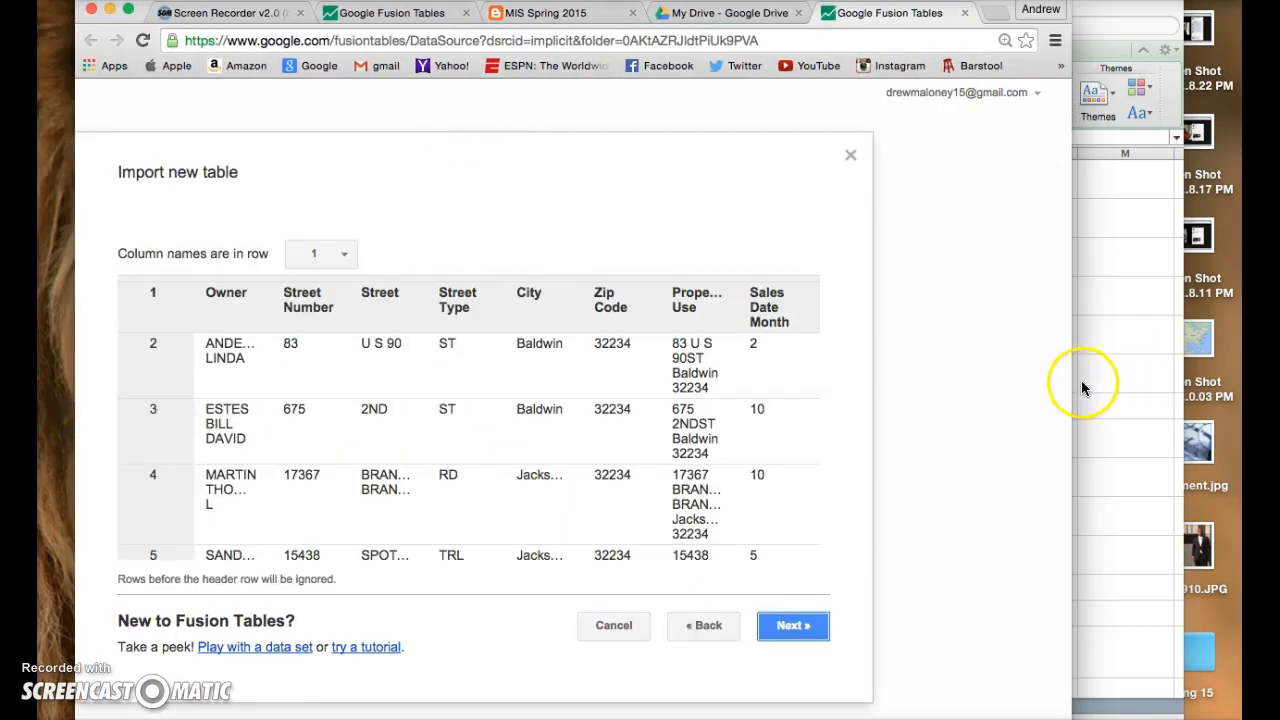
left_click_drag(1066, 386, 1181, 385)
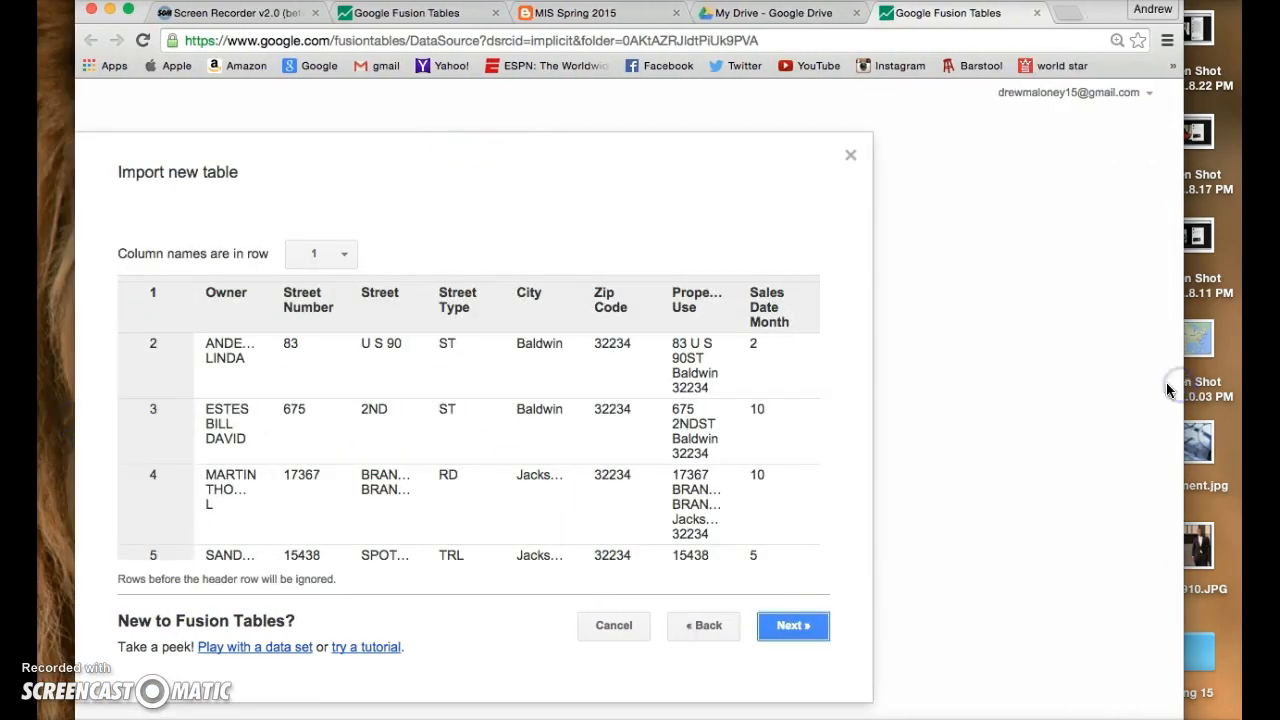
left_click(792, 630)
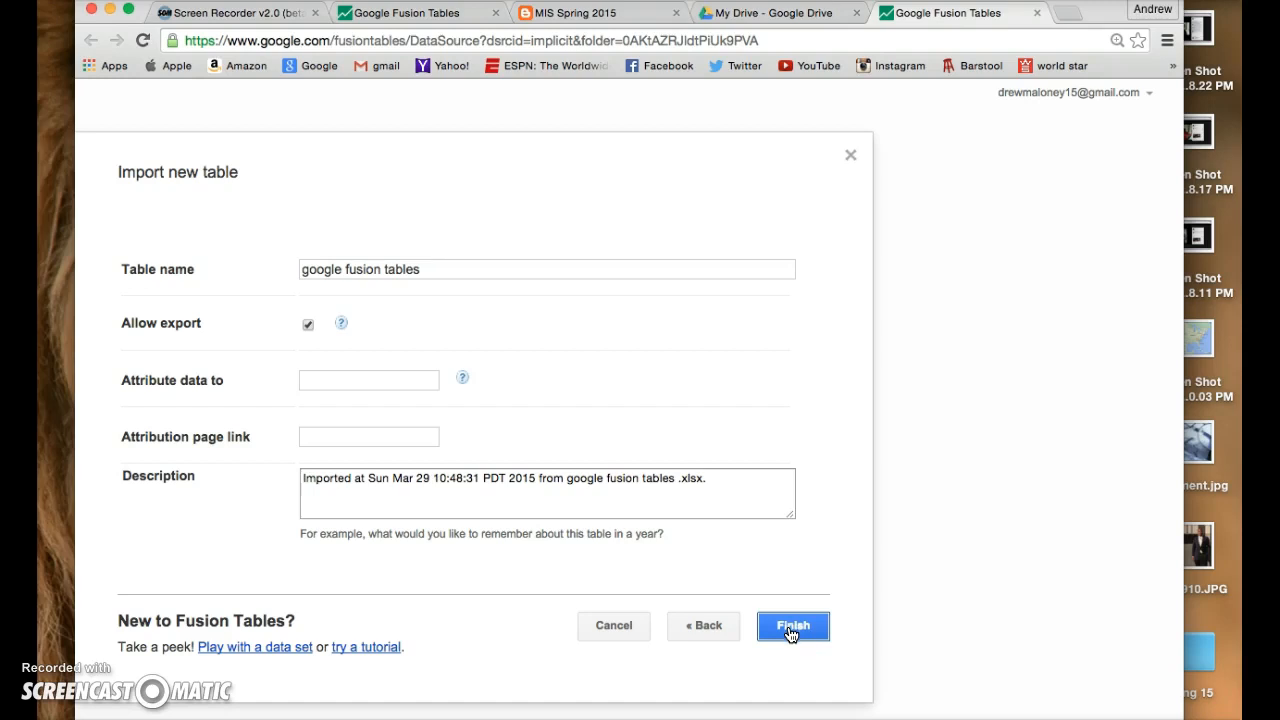
left_click(790, 630)
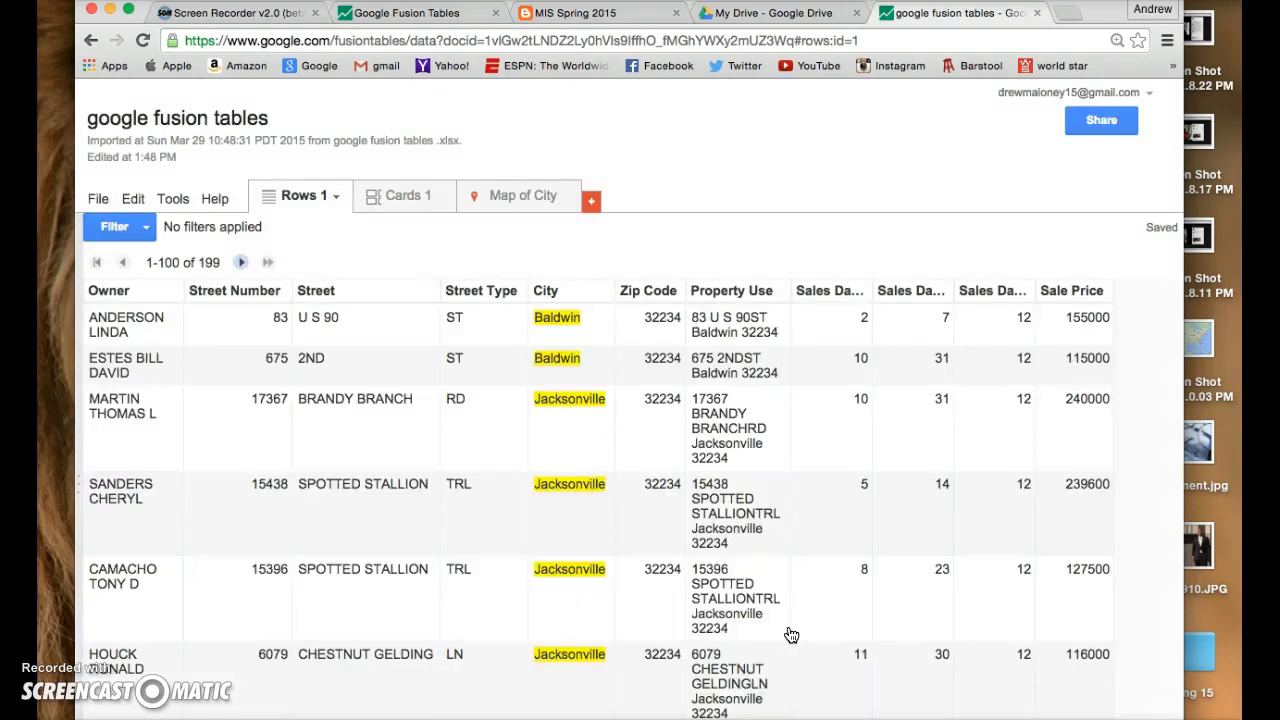
- Change the Property Use column's type to Location and save the column settings
left_click(736, 289)
left_click(763, 293)
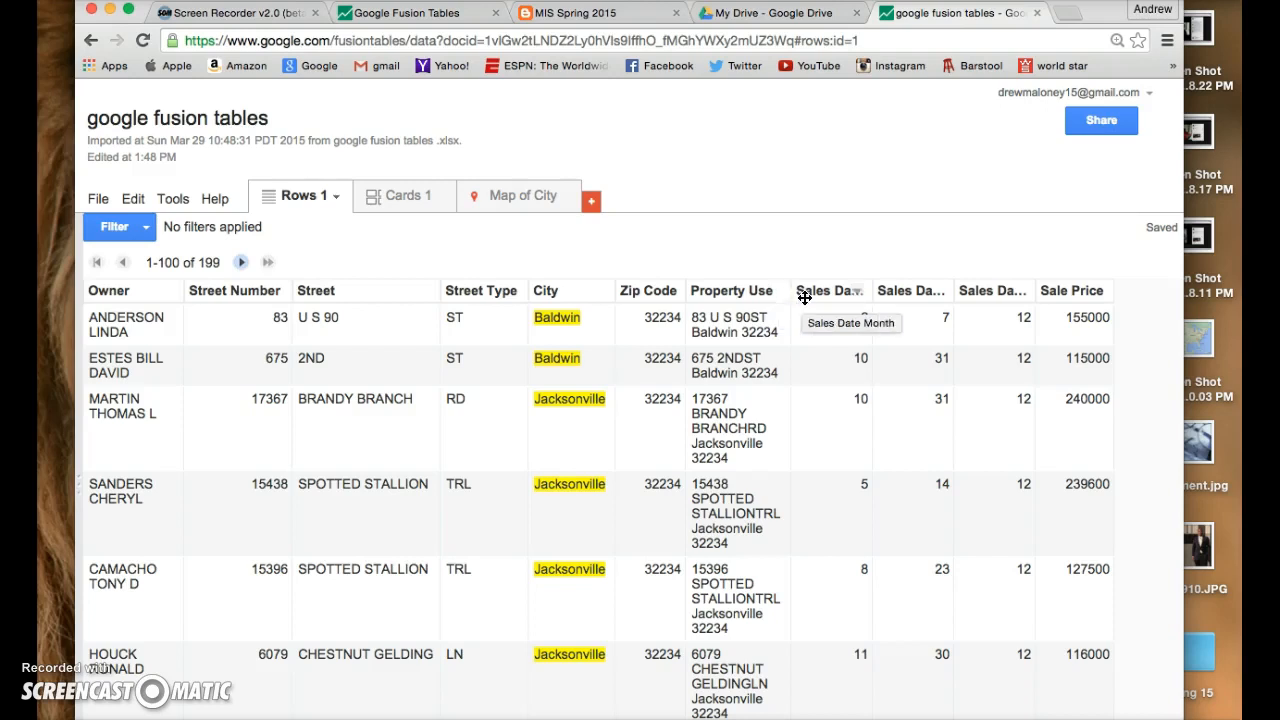
left_click(777, 293)
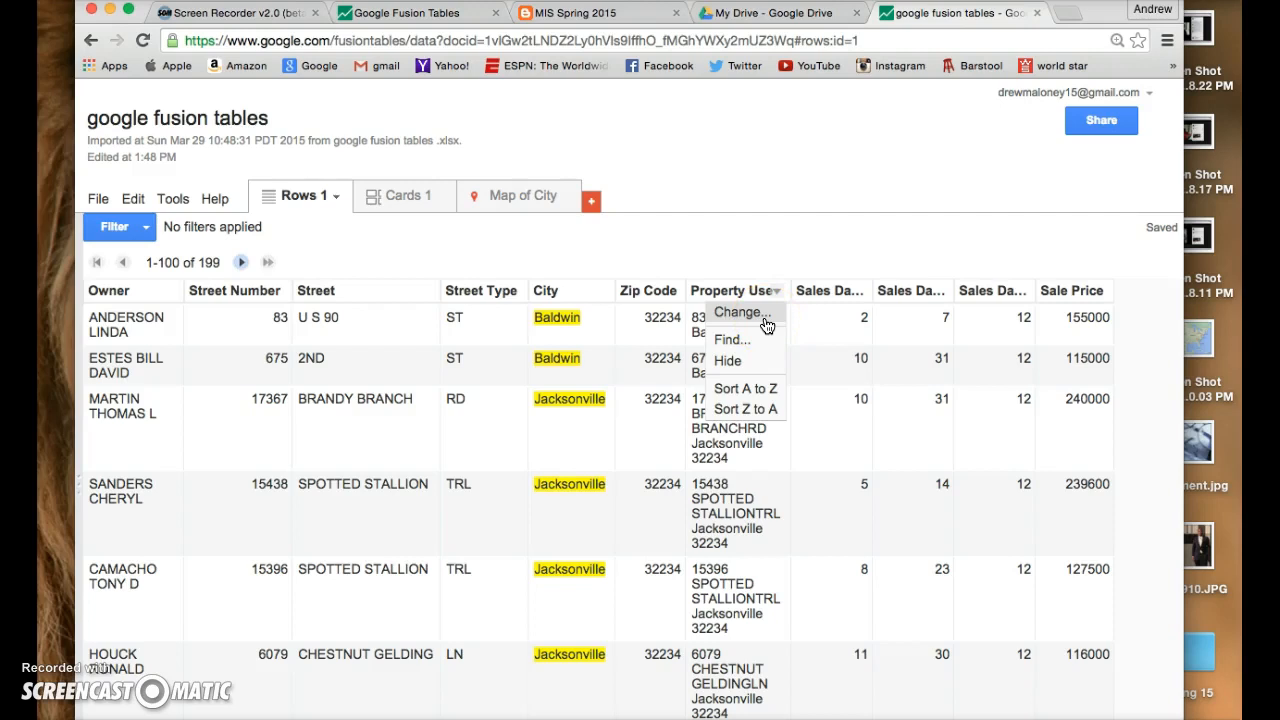
left_click(740, 312)
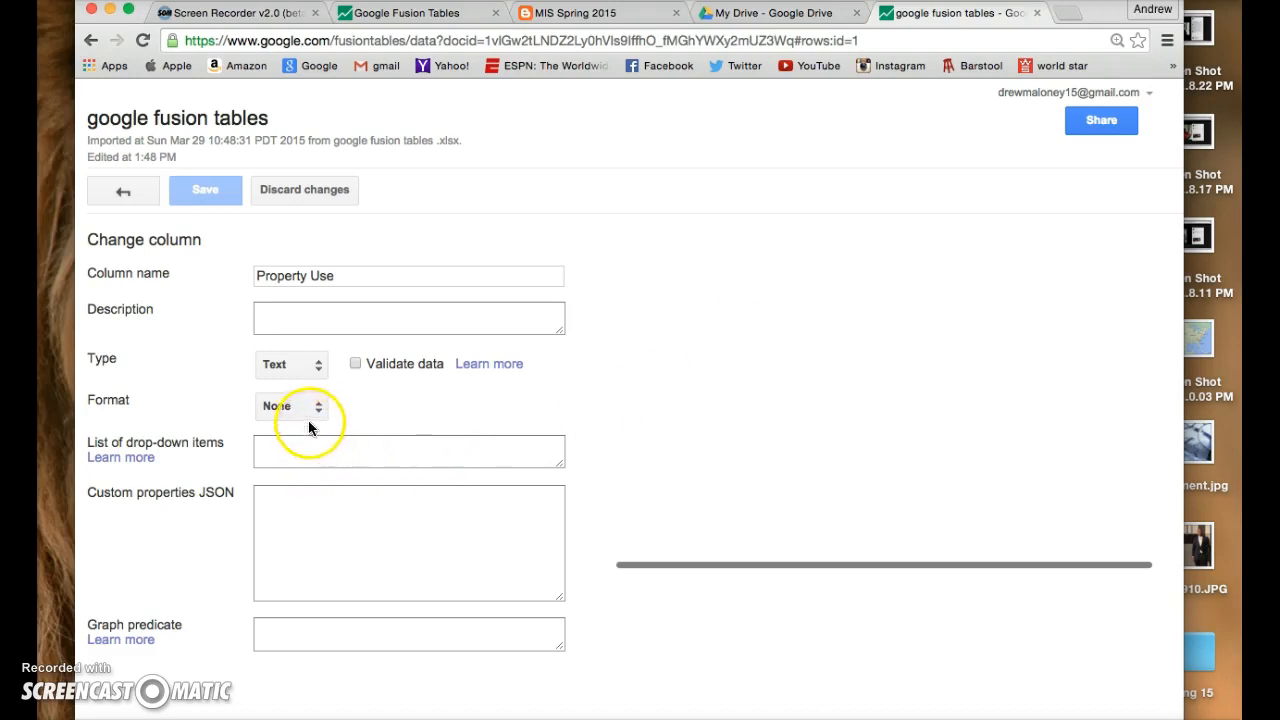
left_click(312, 365)
left_click(338, 420)
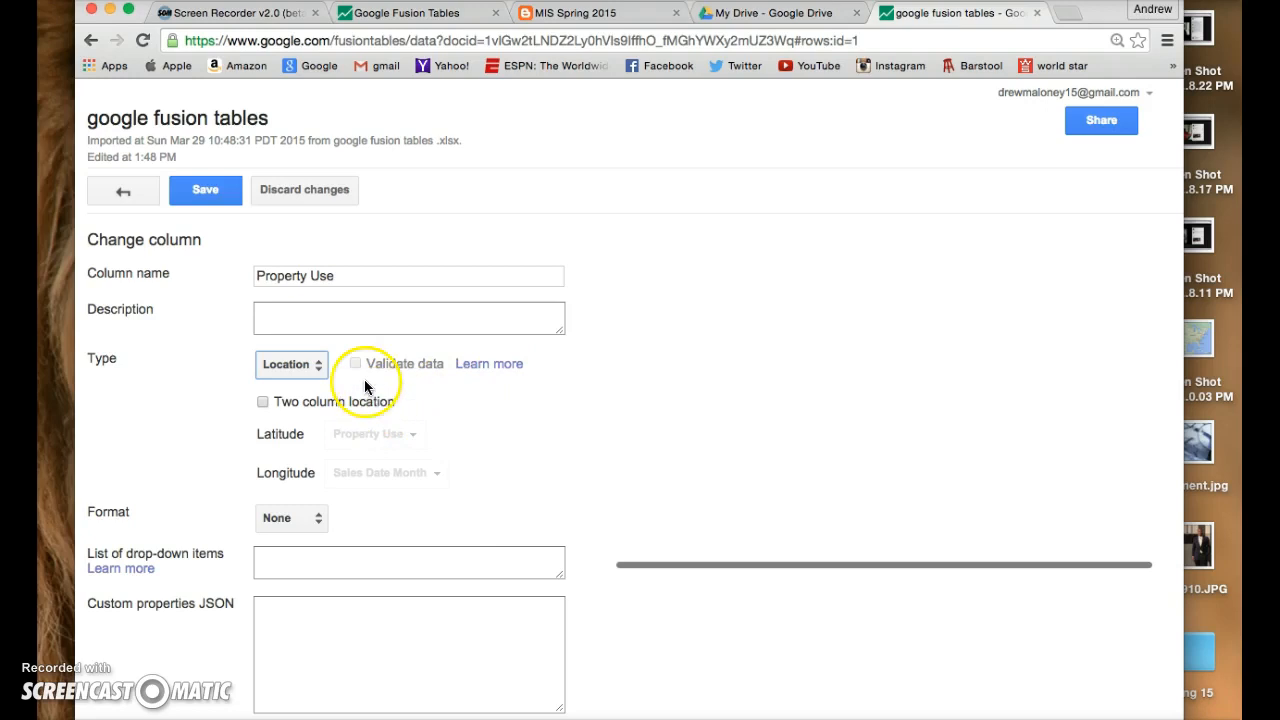
scroll(831, 272, "down", 2)
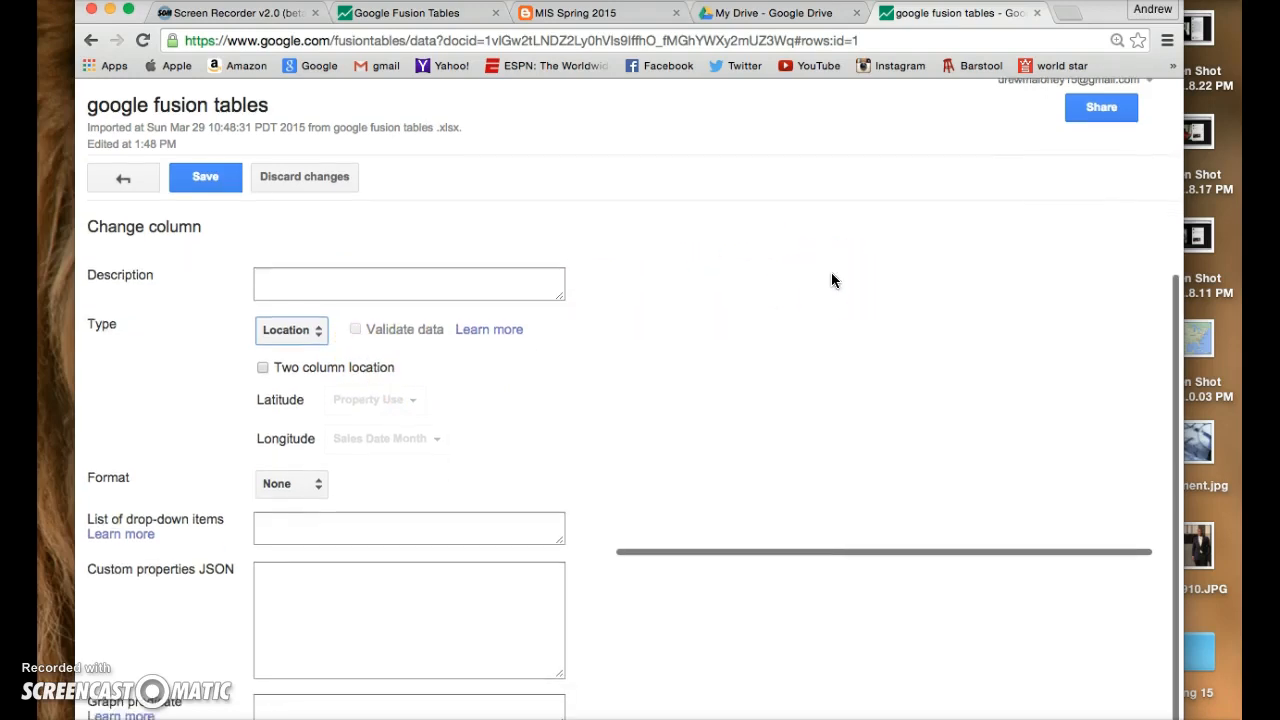
scroll(831, 272, "down", 1)
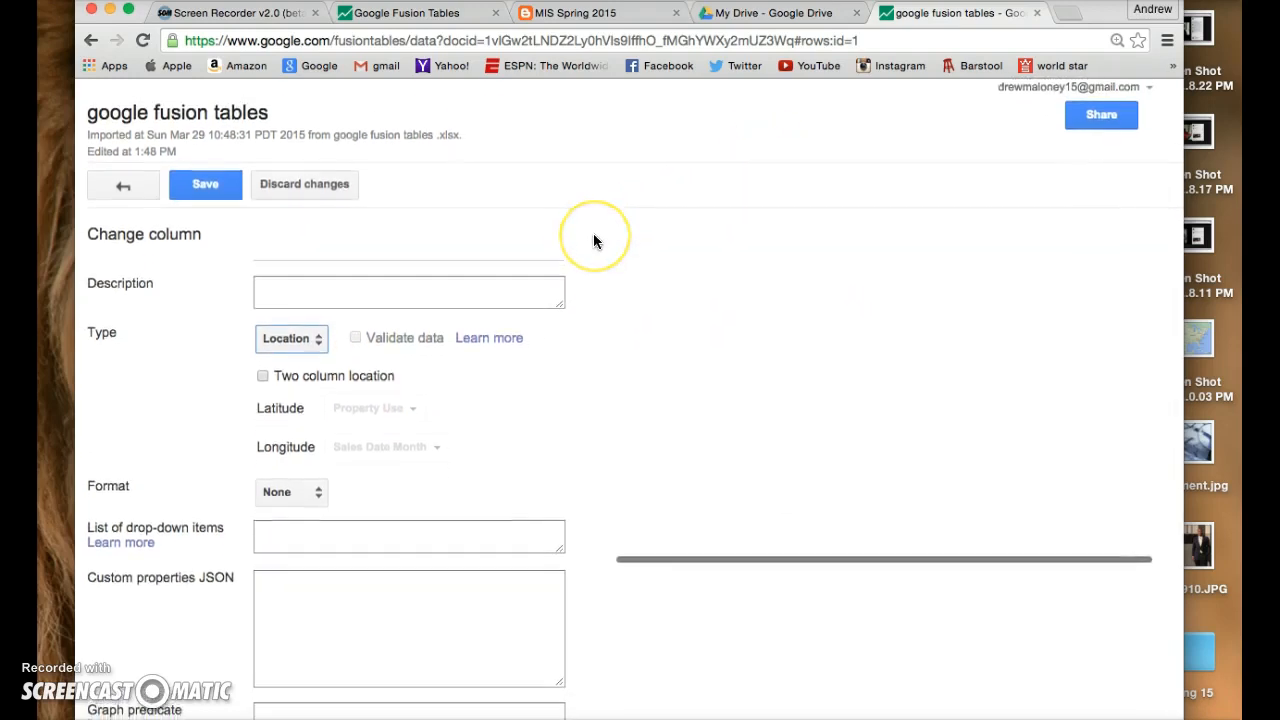
scroll(593, 241, "up", 1)
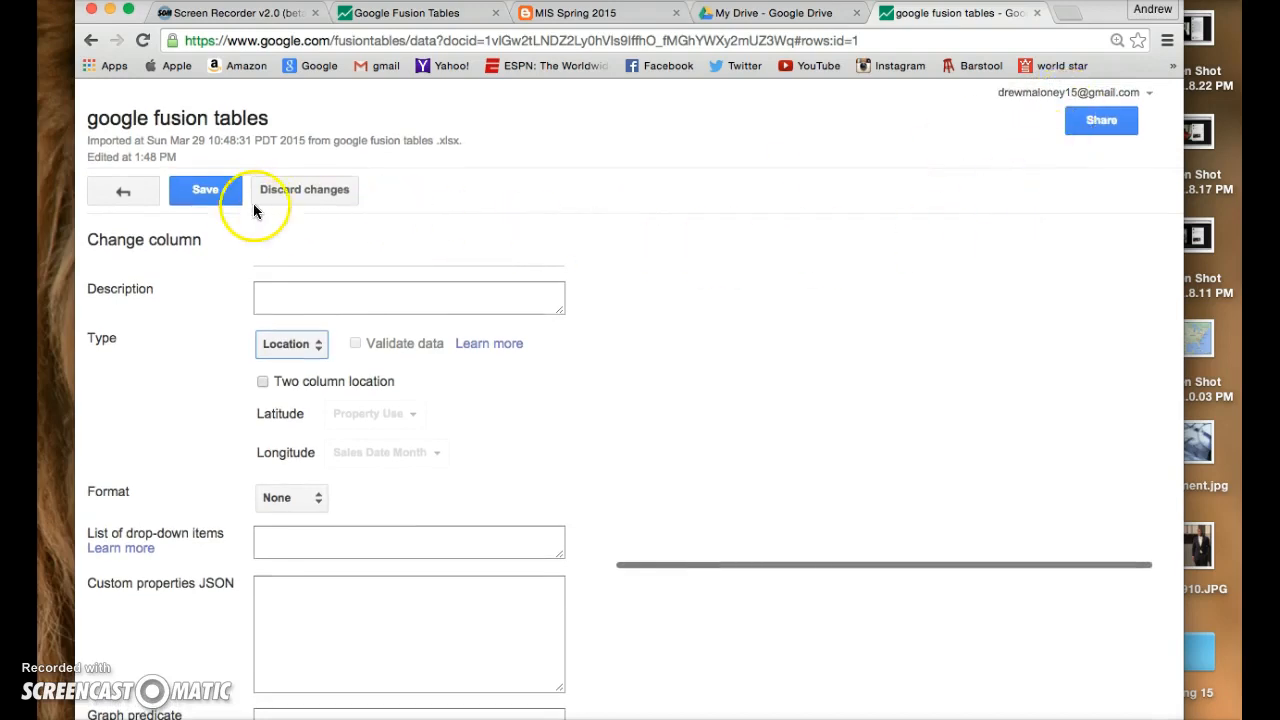
left_click(212, 195)
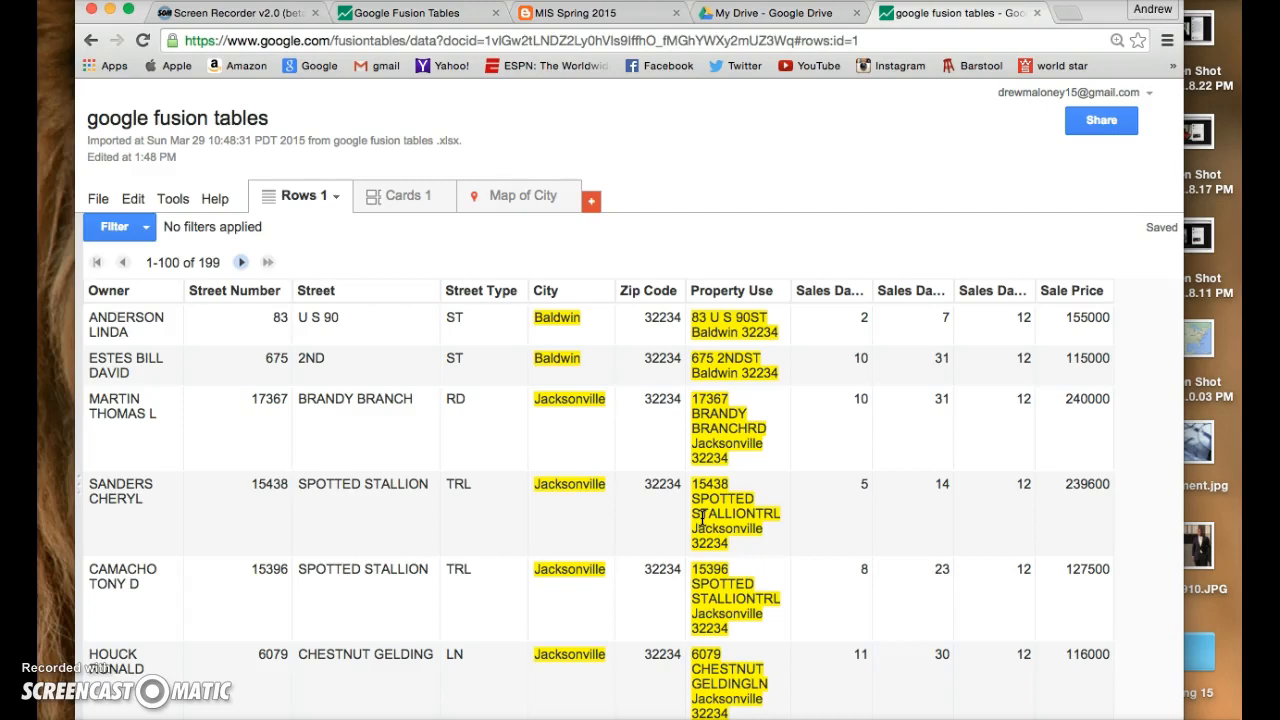
- Geocode the table's addresses using Property Use as the location column
left_click(105, 199)
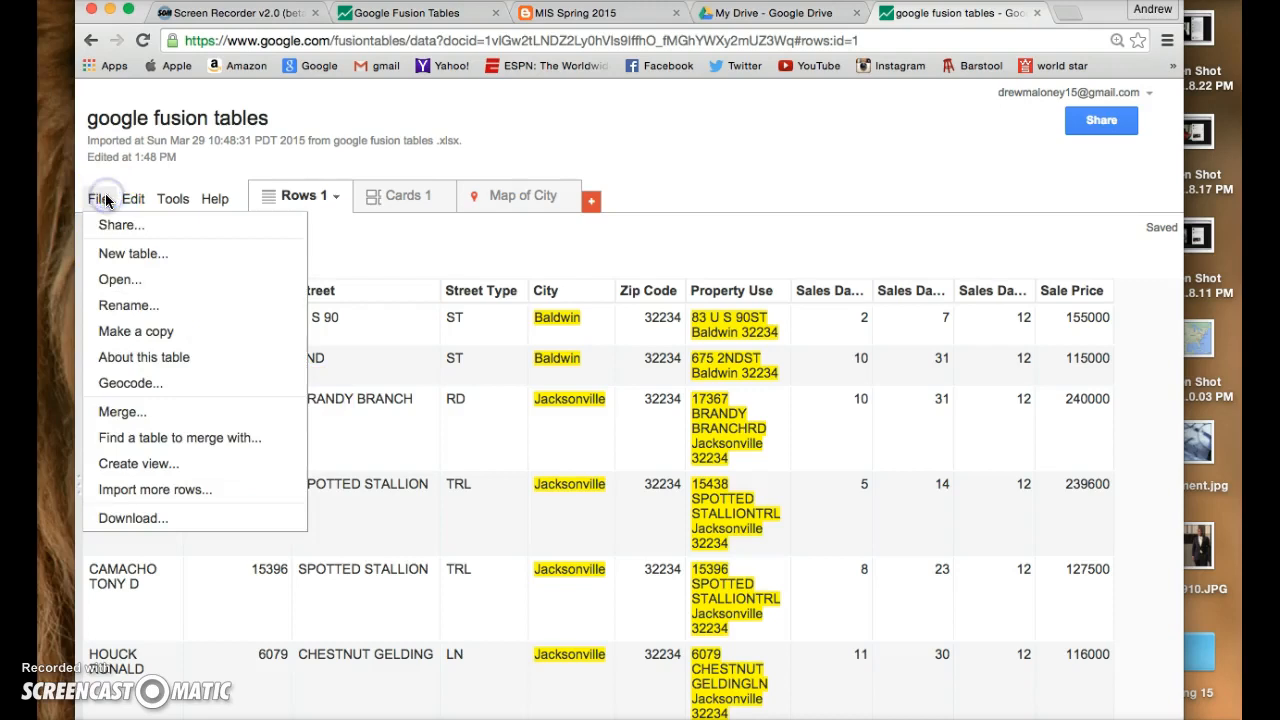
left_click(155, 384)
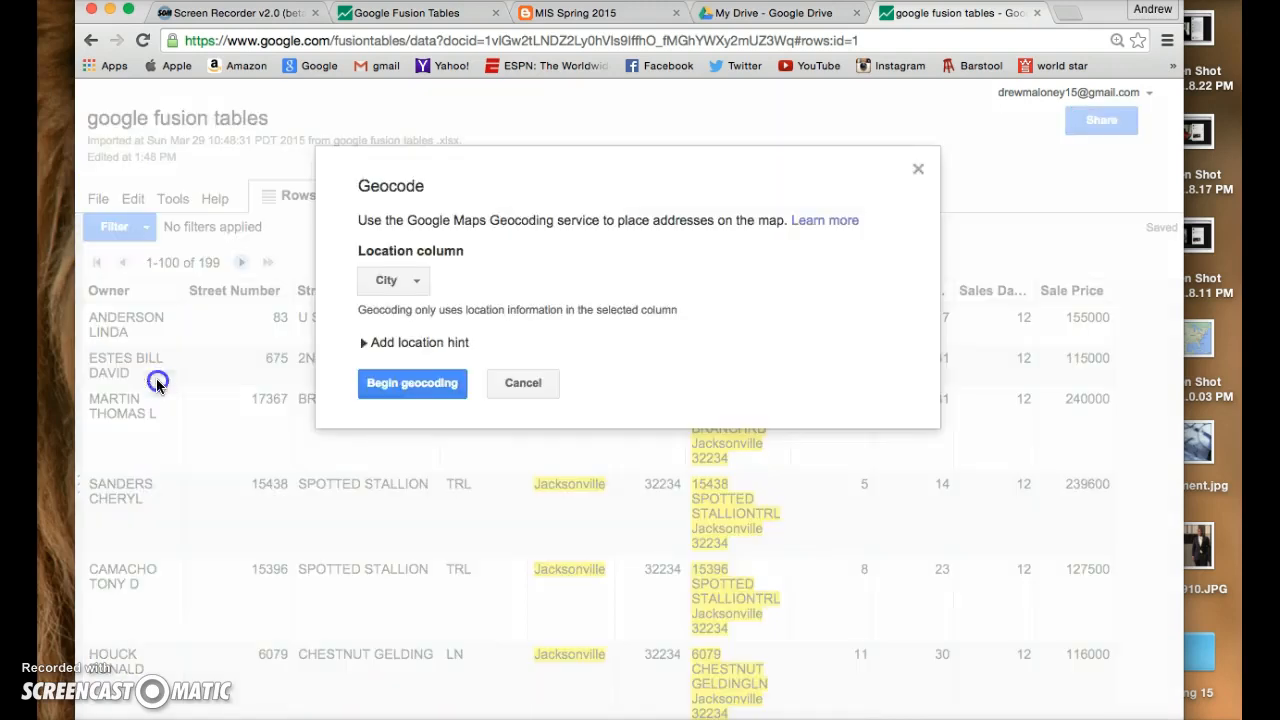
left_click(414, 290)
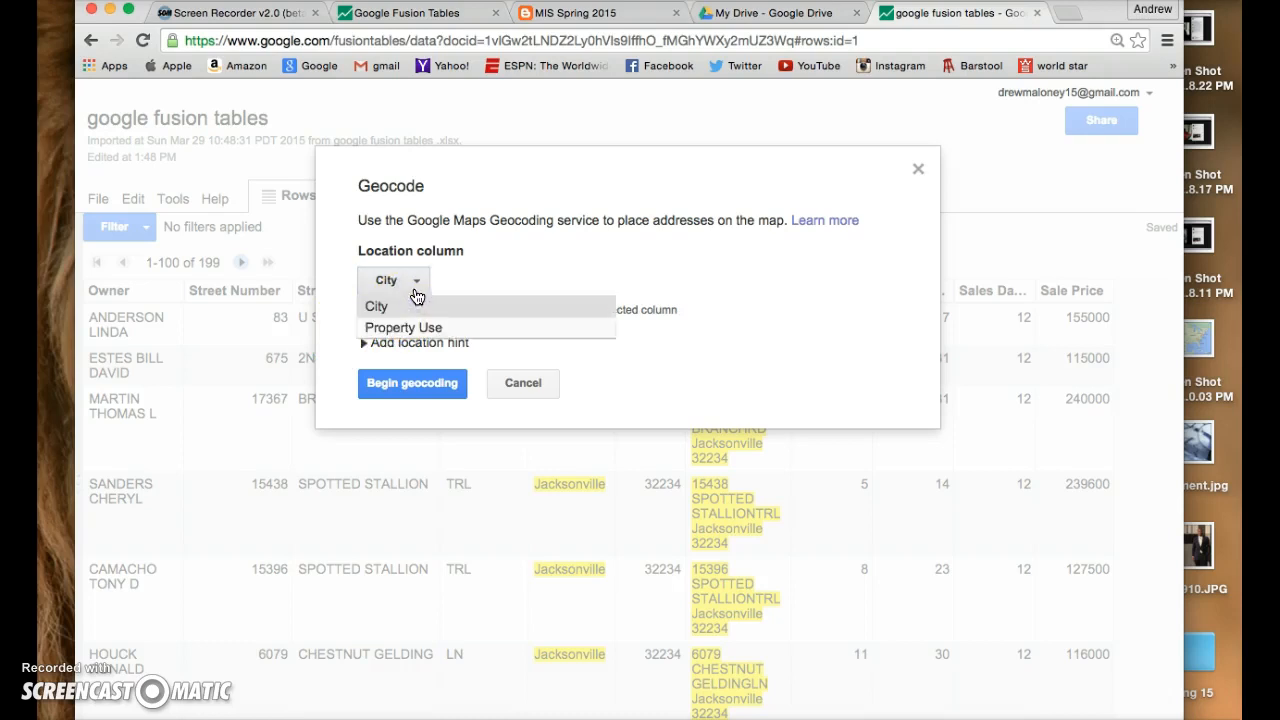
left_click(420, 328)
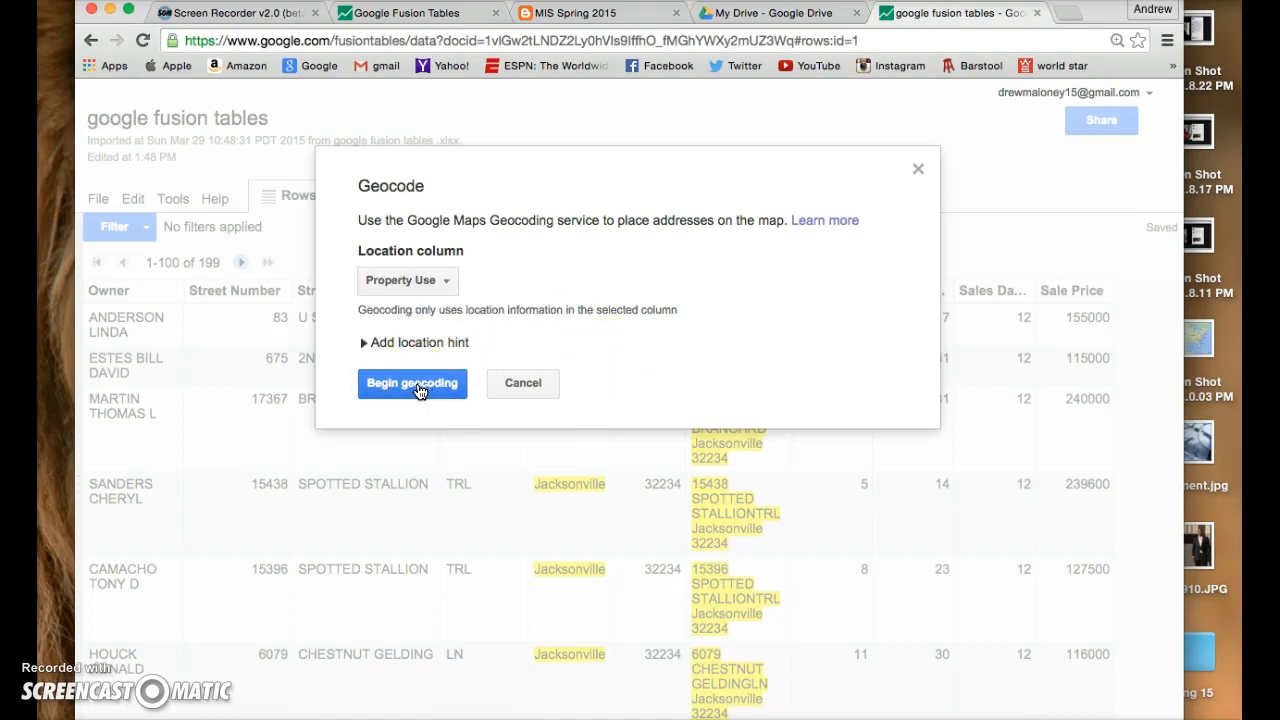
left_click(419, 391)
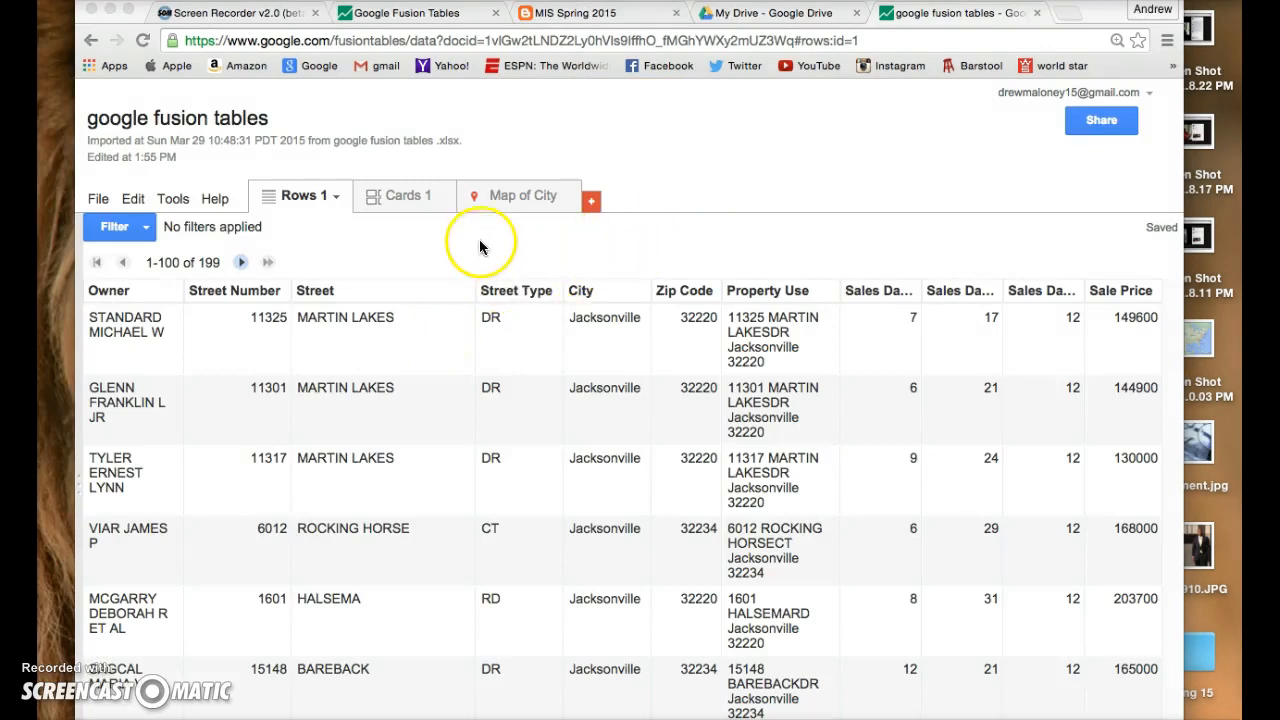
- Examine the plotted record locations around Jacksonville on the Map of City at several zoom levels
left_click(523, 196)
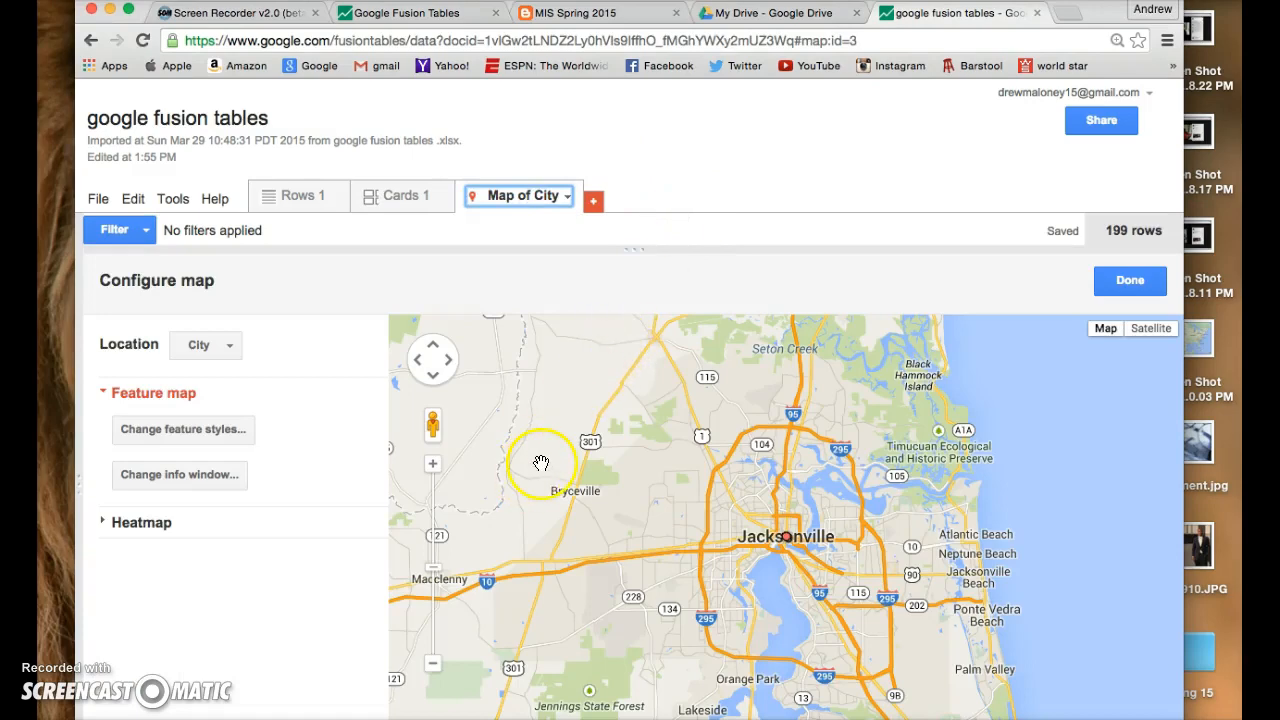
left_click(432, 464)
left_click(432, 464)
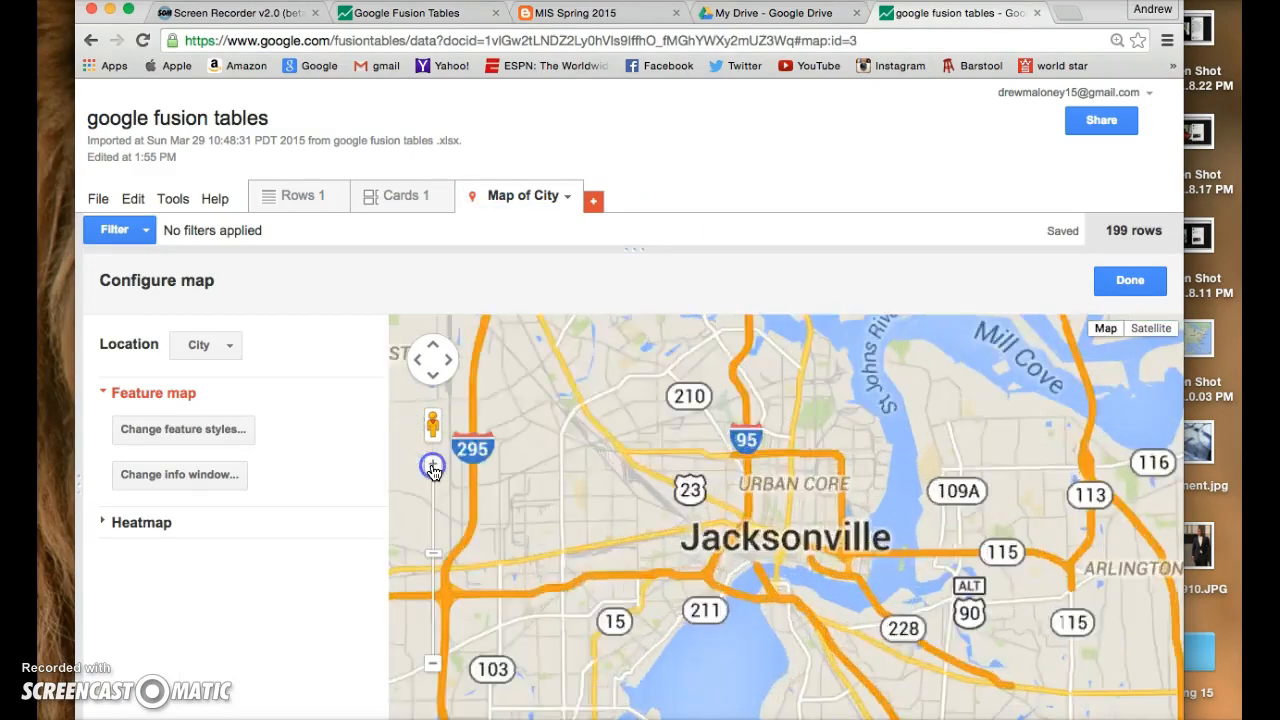
left_click(432, 464)
left_click(433, 468)
left_click(433, 468)
left_click(433, 468)
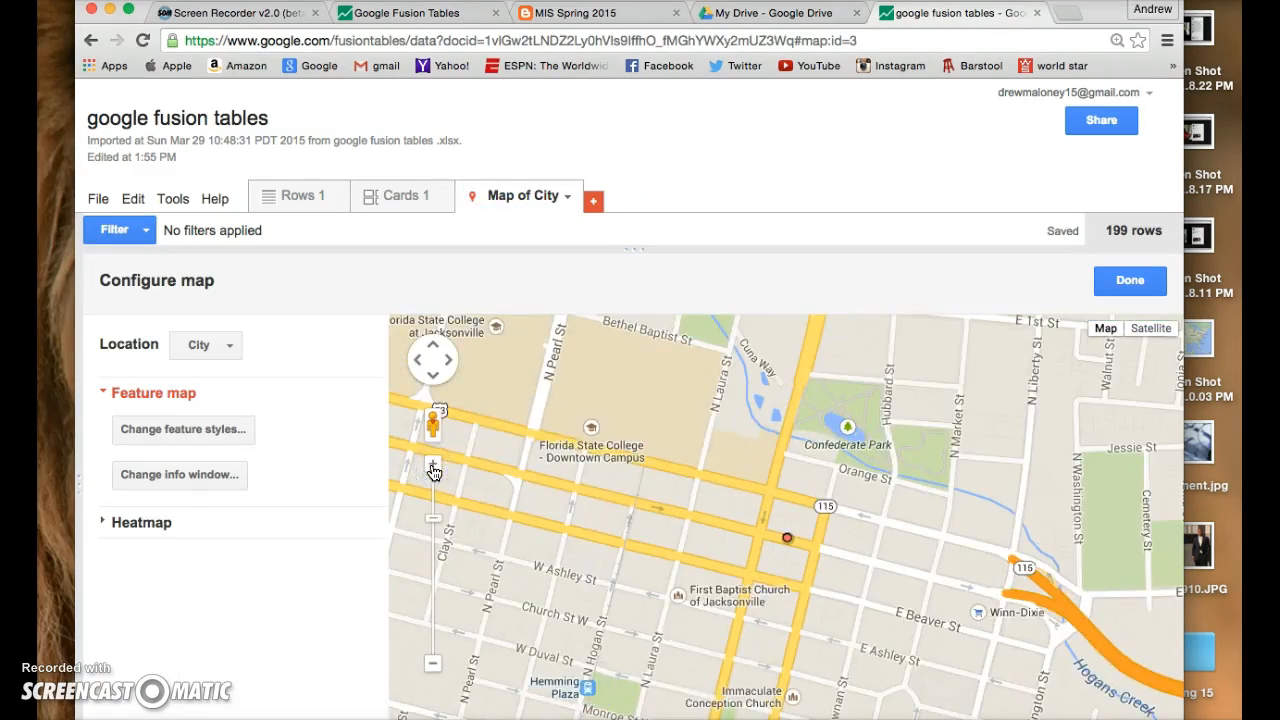
left_click(433, 665)
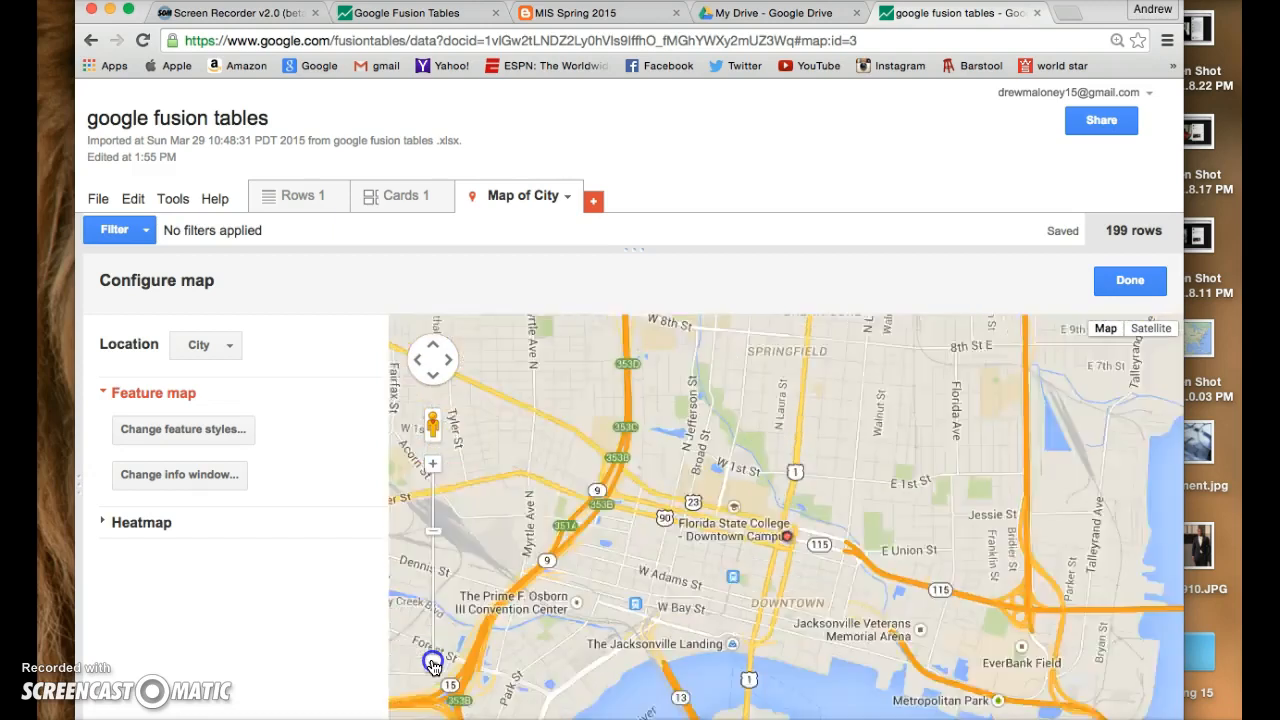
left_click(433, 665)
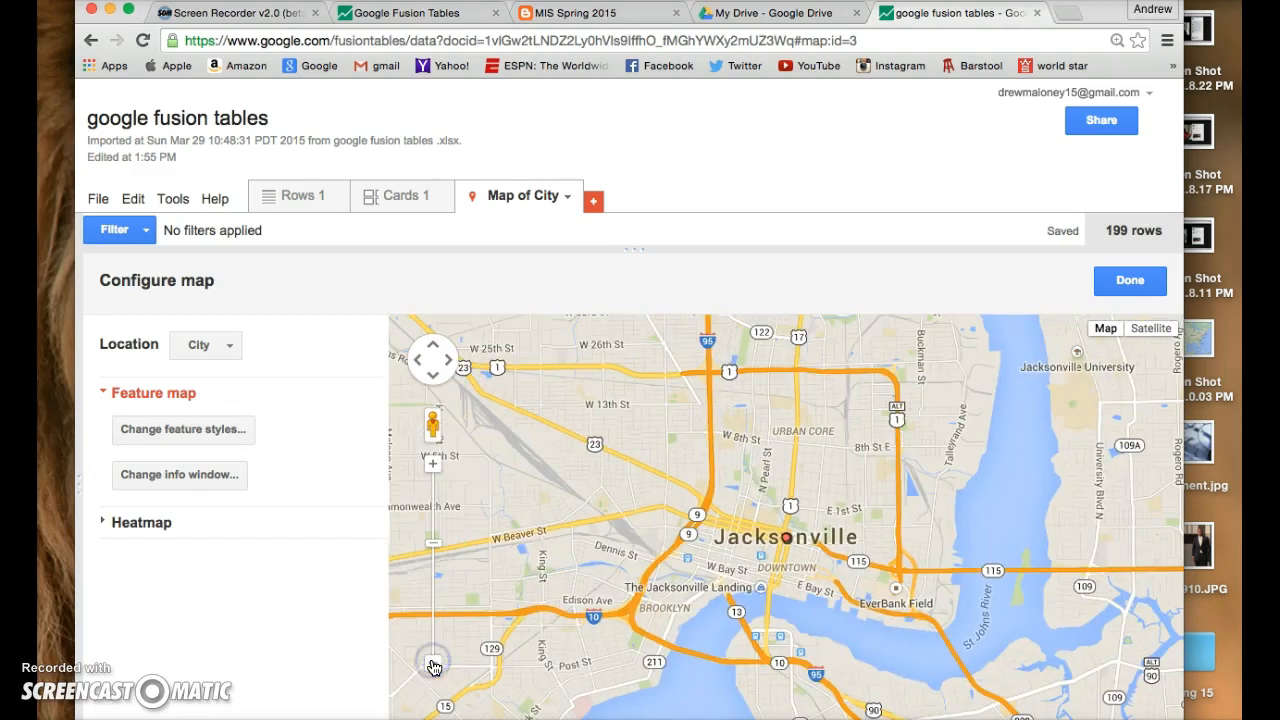
- Style the map marker icons by dividing the Sale Price column into 2 buckets and save the feature styles
left_click(207, 436)
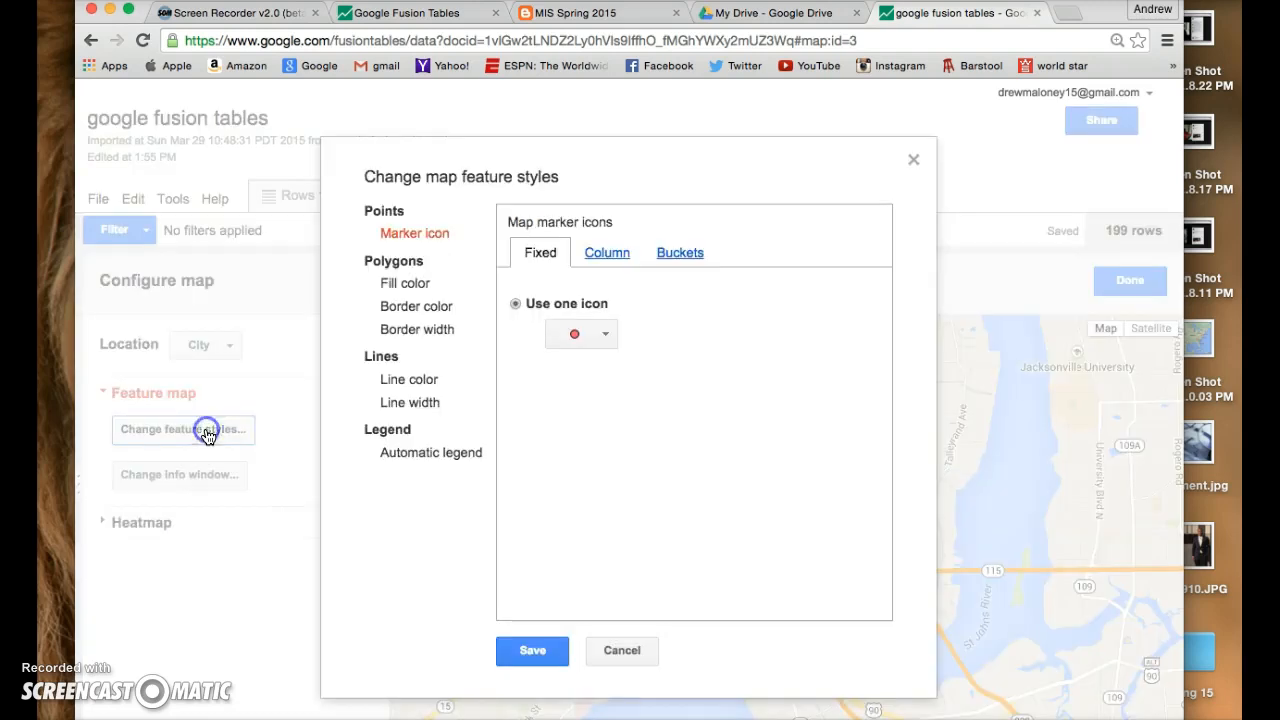
left_click(598, 262)
left_click(687, 259)
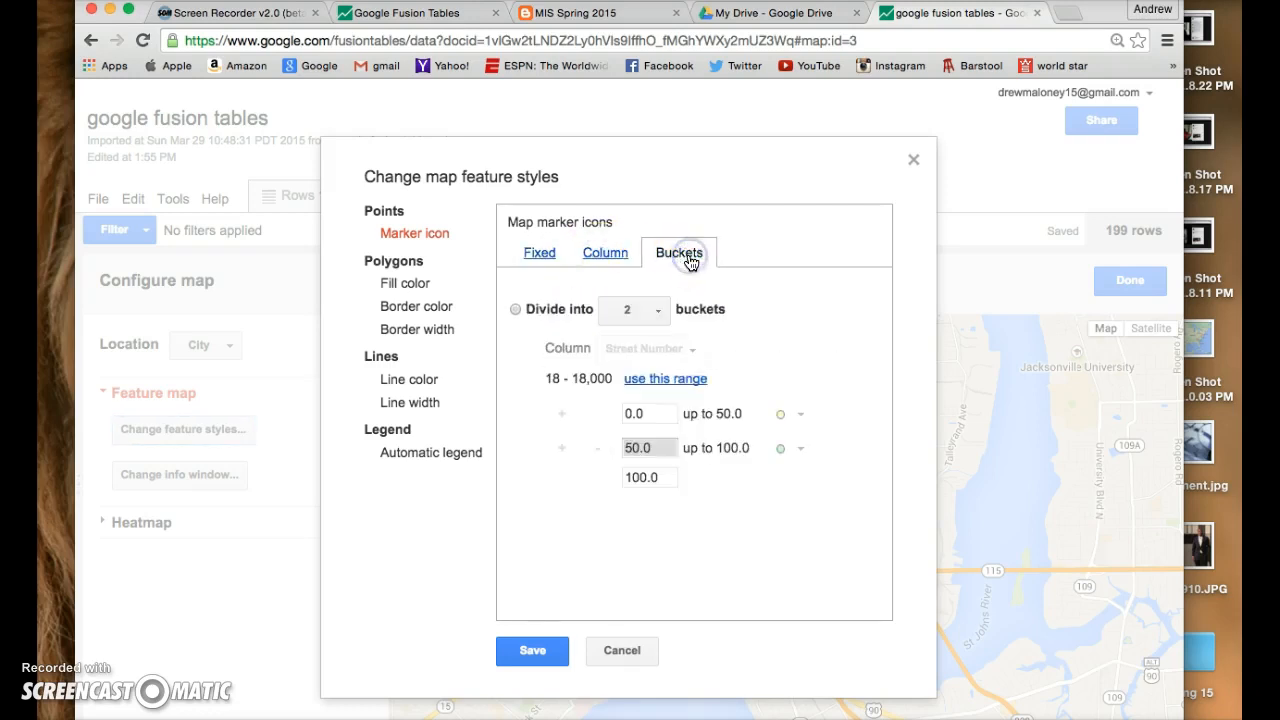
left_click(628, 259)
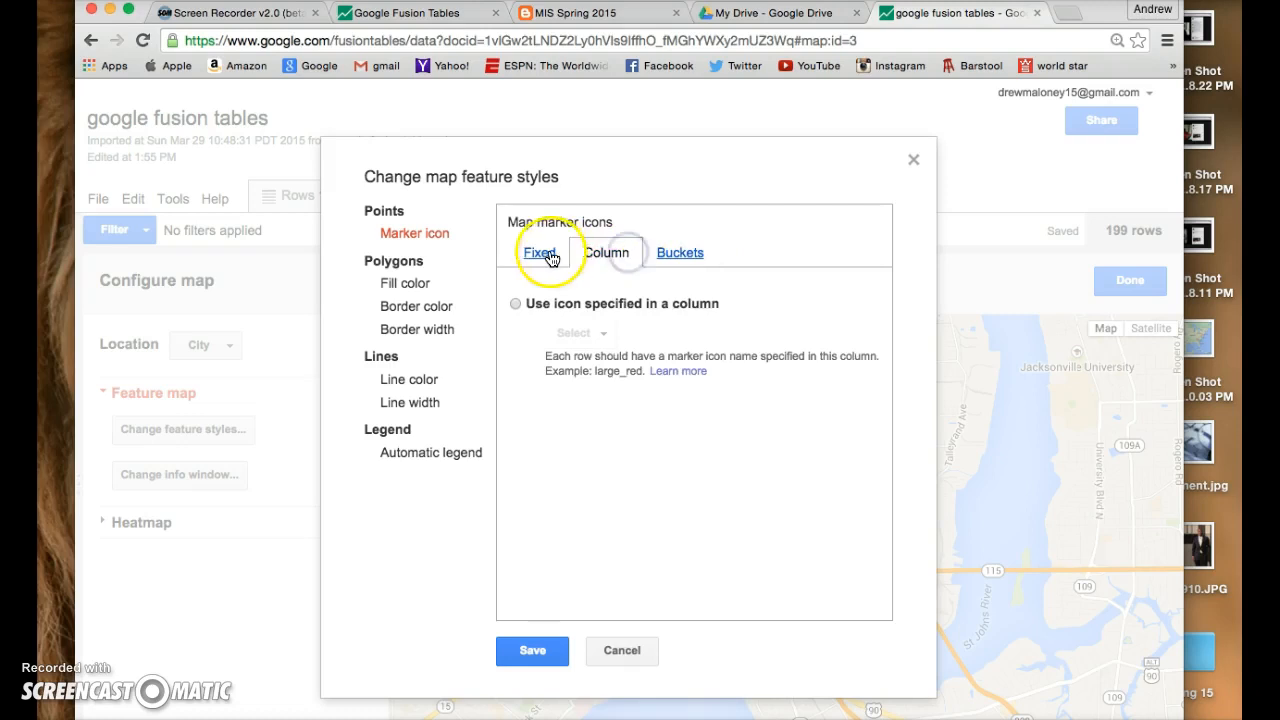
left_click(543, 257)
left_click(593, 332)
left_click(593, 332)
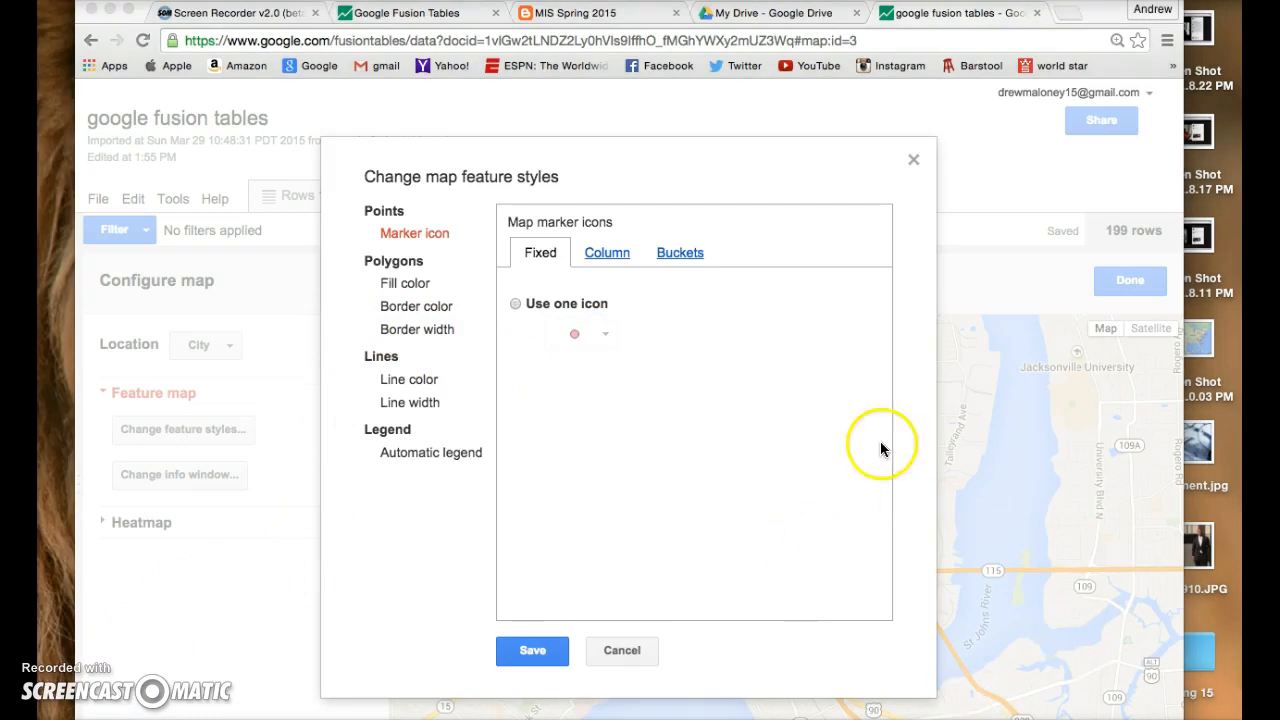
left_click(697, 252)
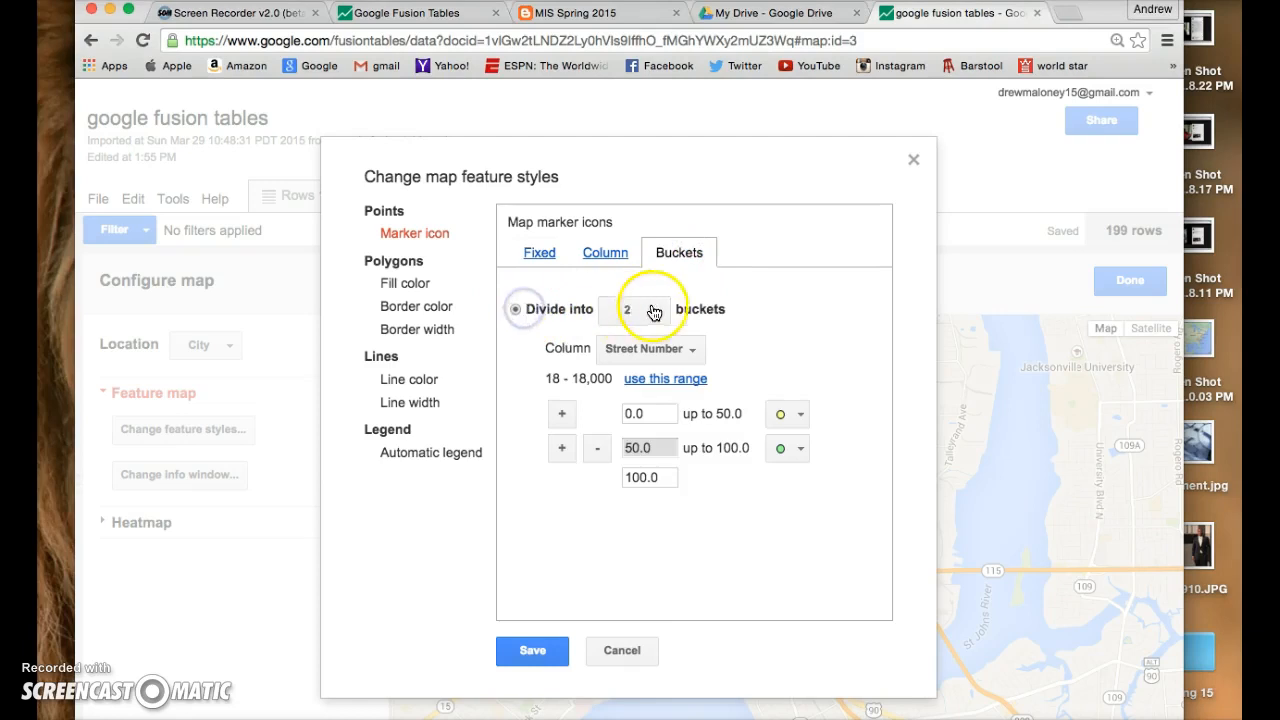
left_click(686, 349)
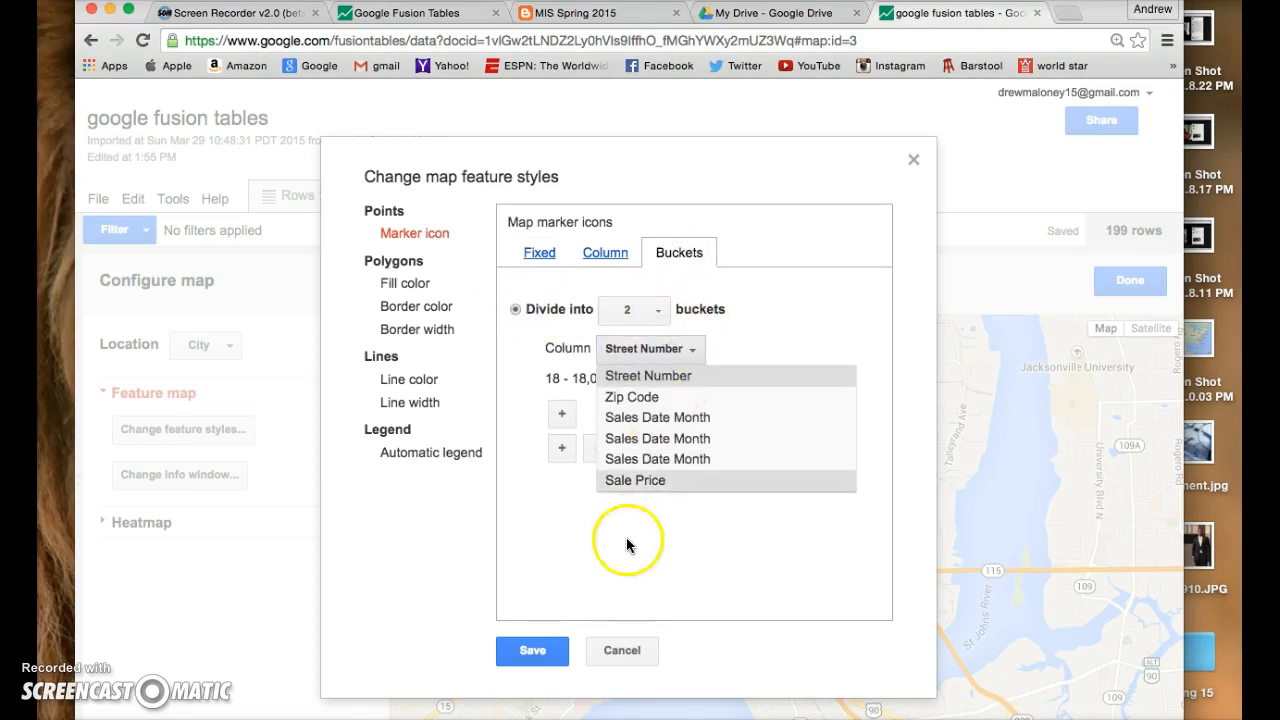
left_click(664, 481)
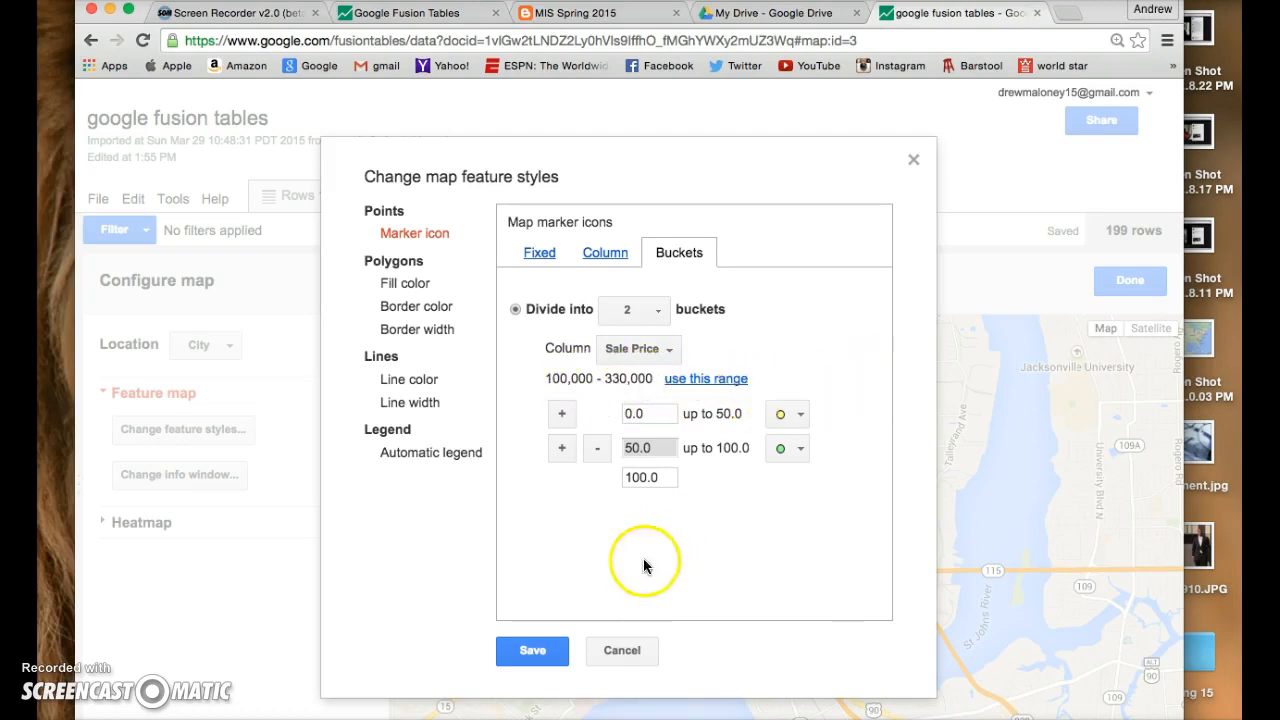
left_click(533, 650)
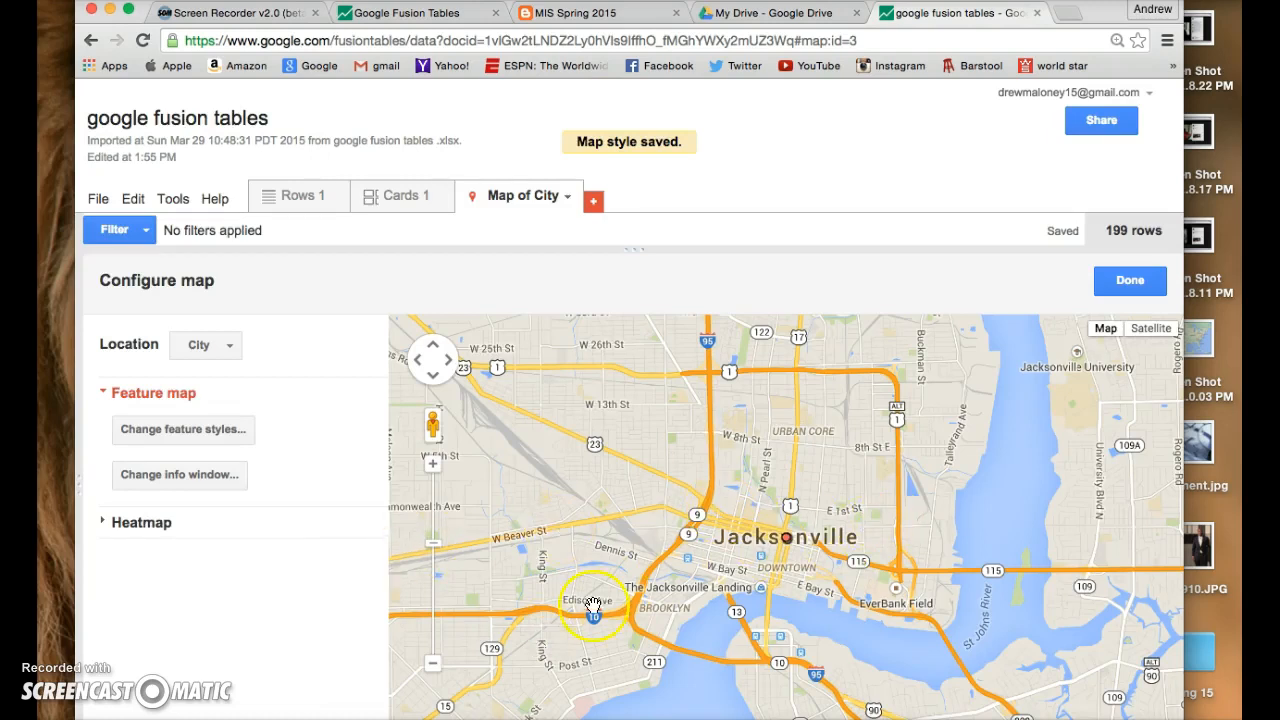
- Enable the marker legend for Sale Price in the map feature styles
left_click(436, 472)
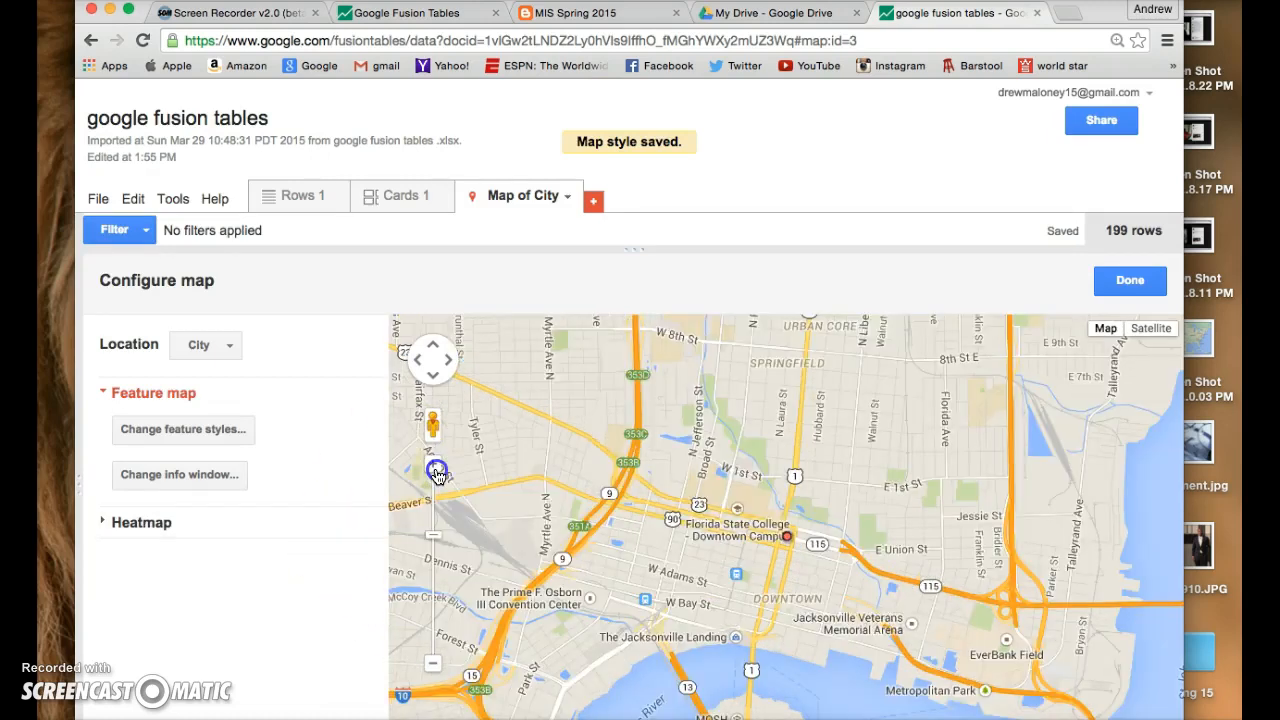
left_click(436, 474)
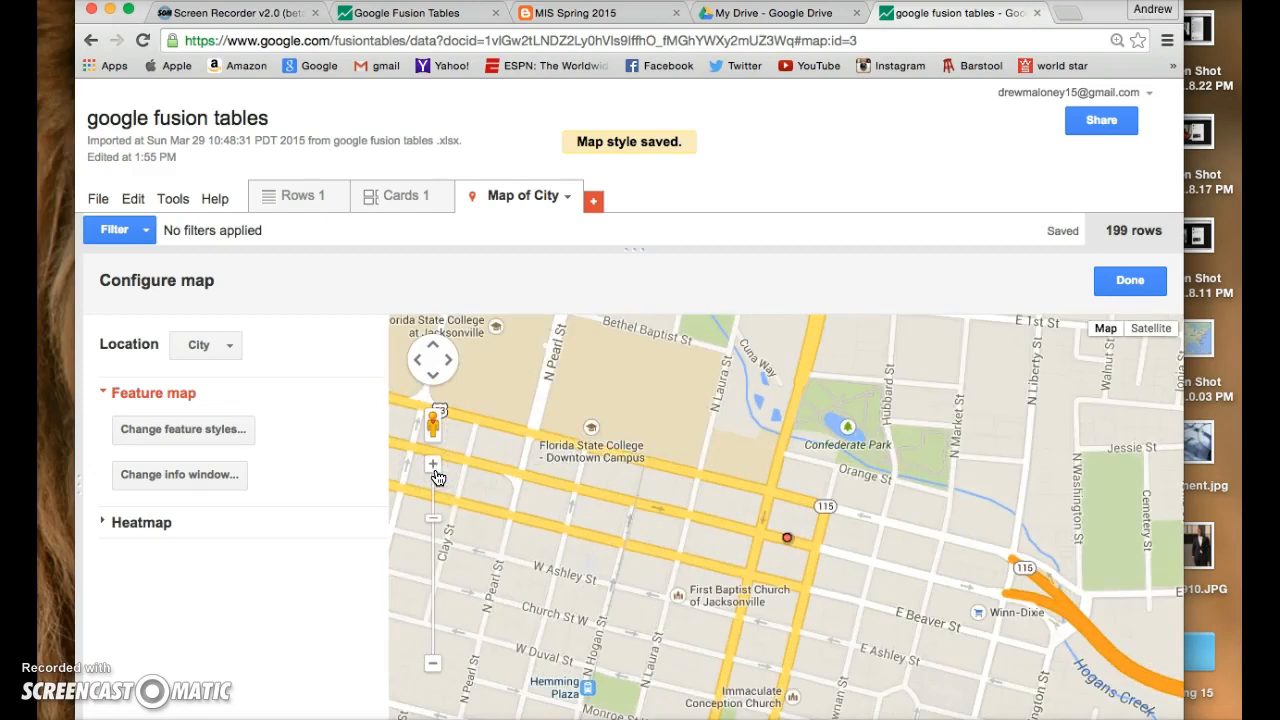
left_click(433, 665)
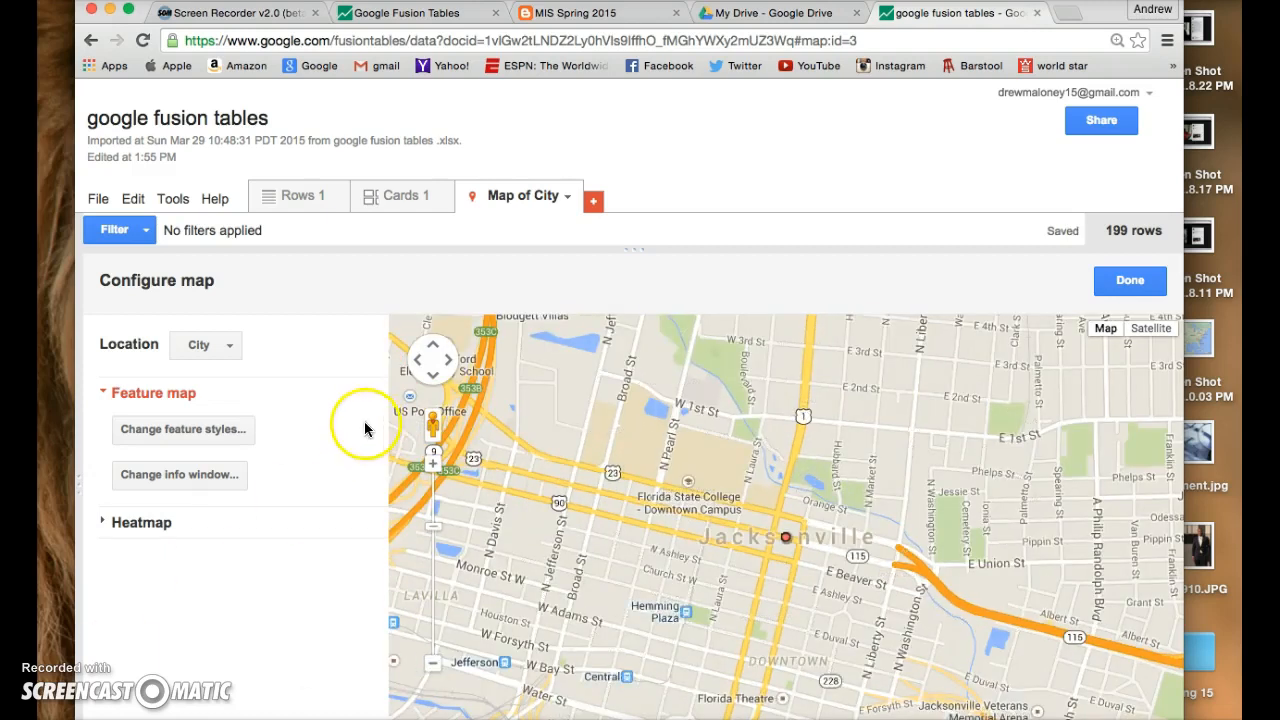
left_click(182, 432)
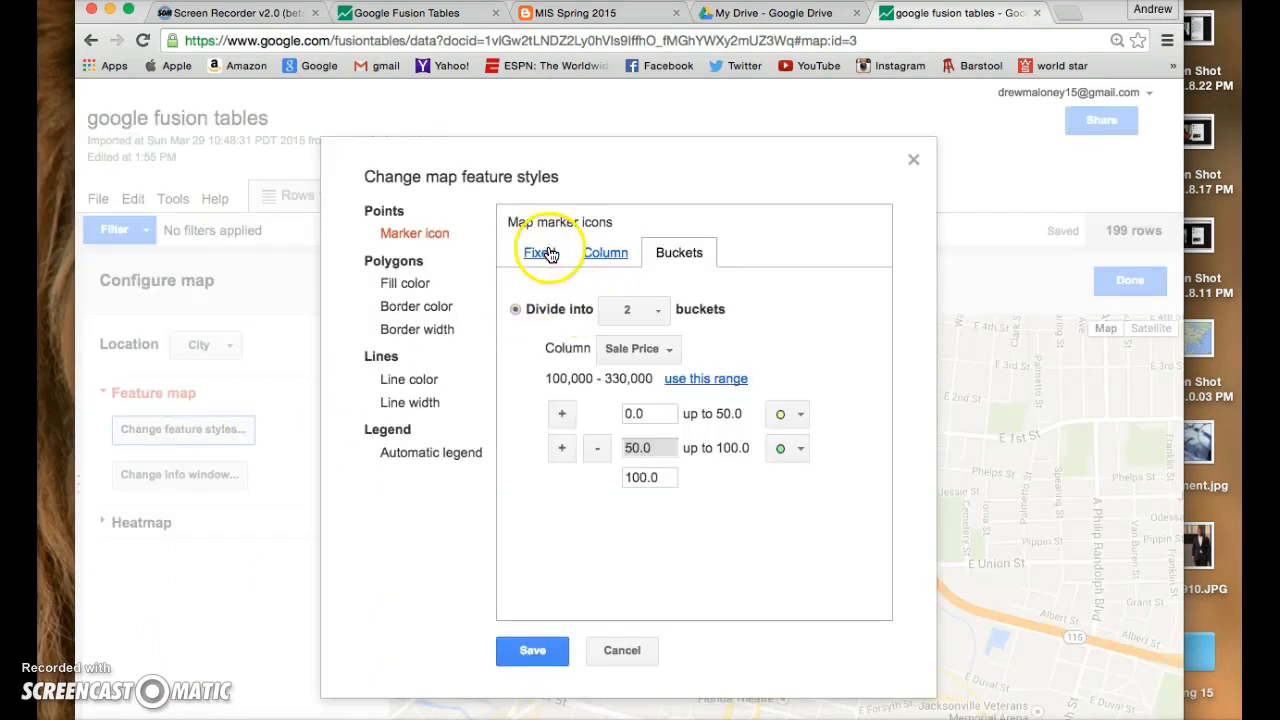
left_click(630, 350)
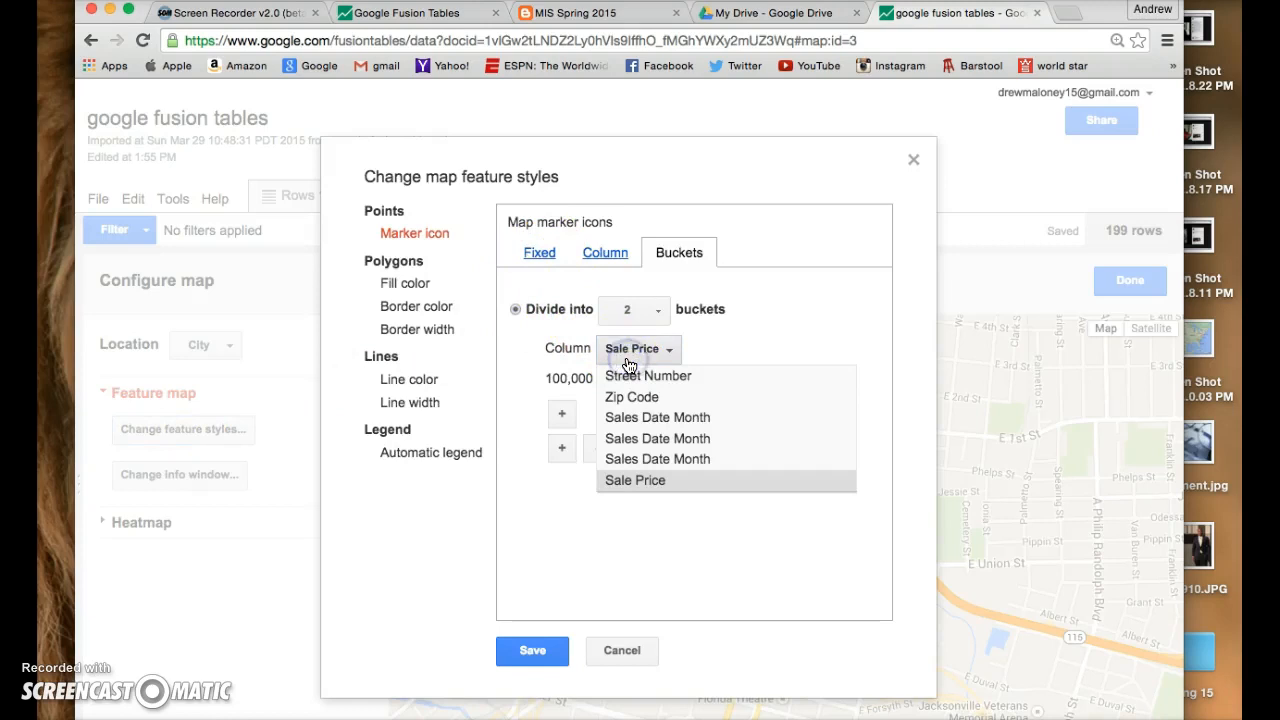
left_click(628, 360)
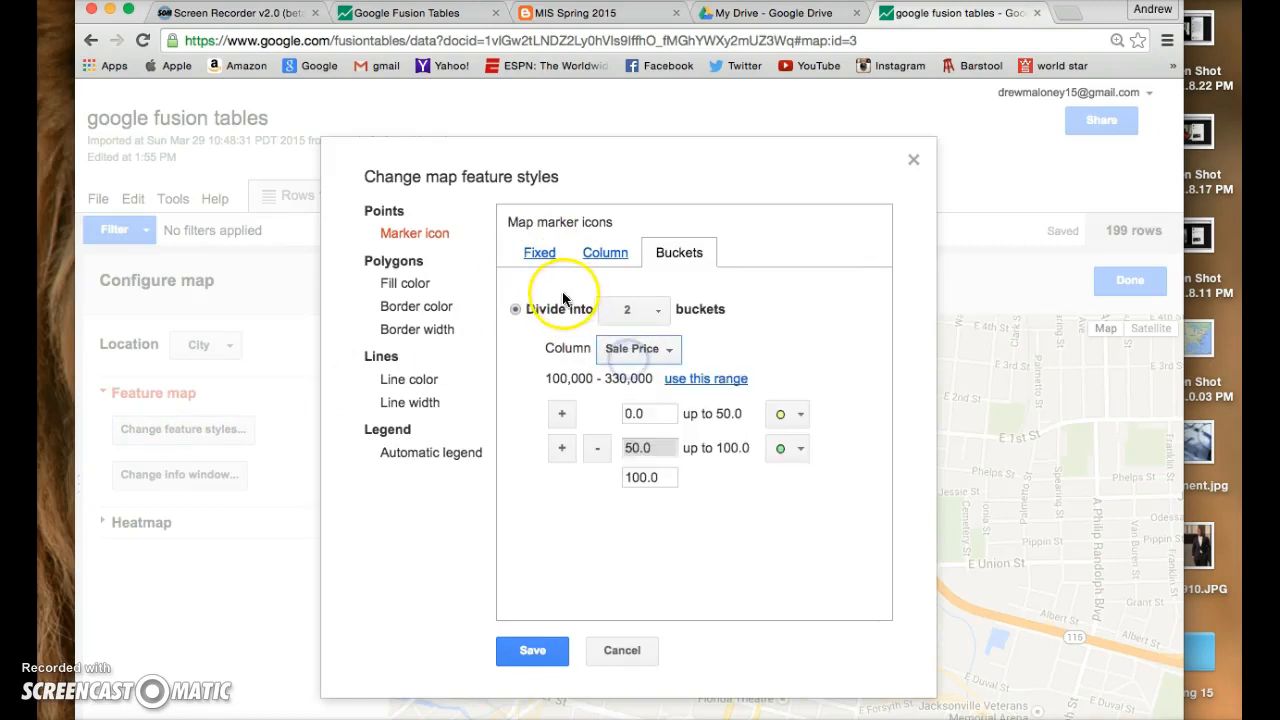
left_click(450, 455)
left_click(516, 258)
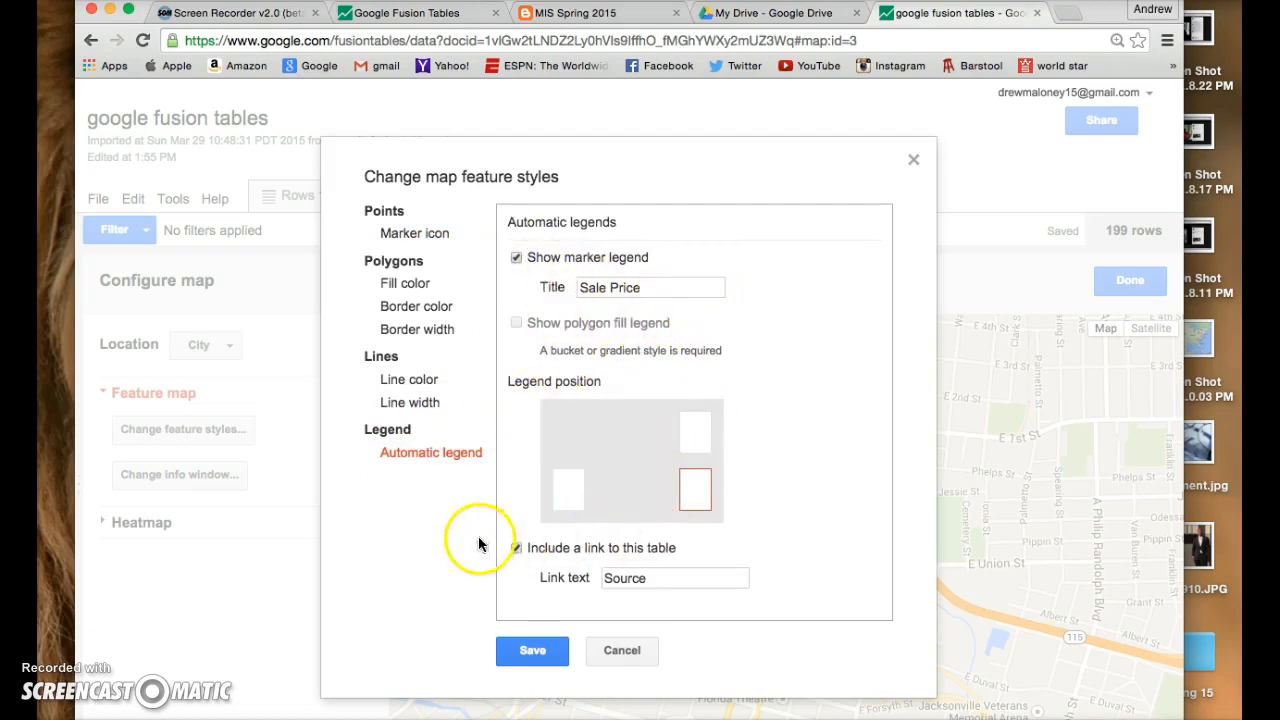
- Try taking the polygon fill color from the Street column
left_click(415, 292)
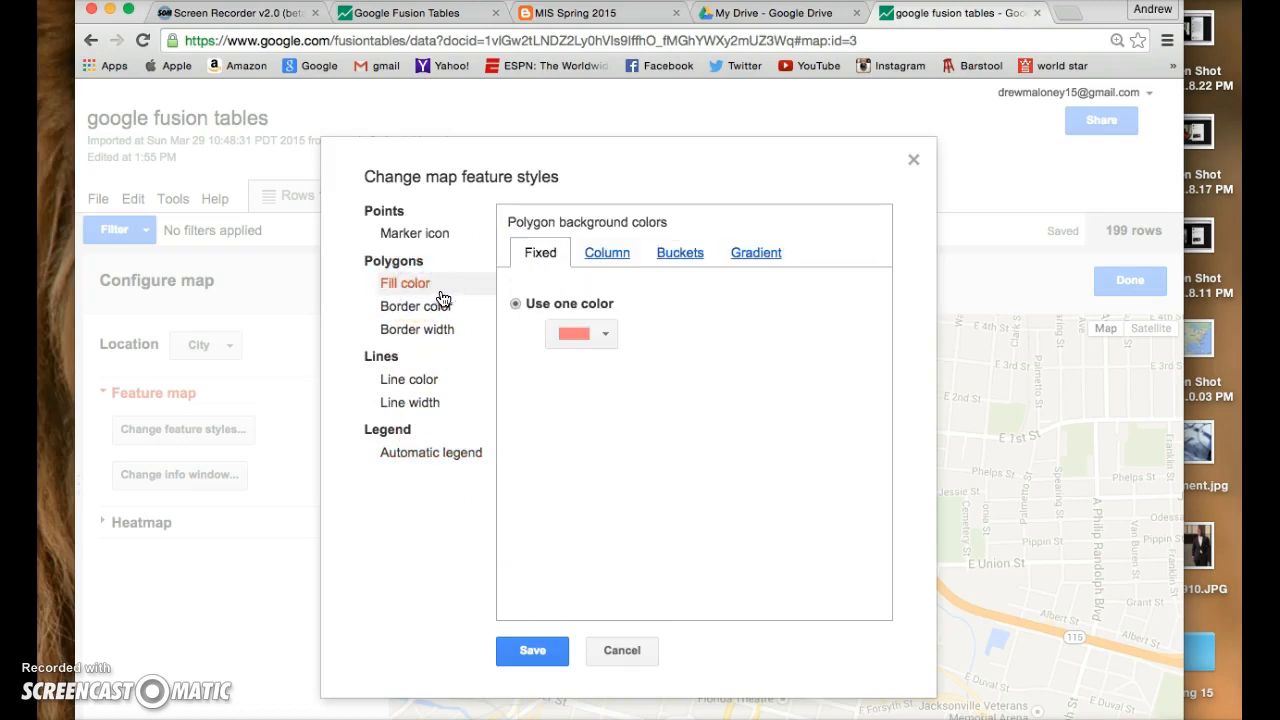
left_click(624, 300)
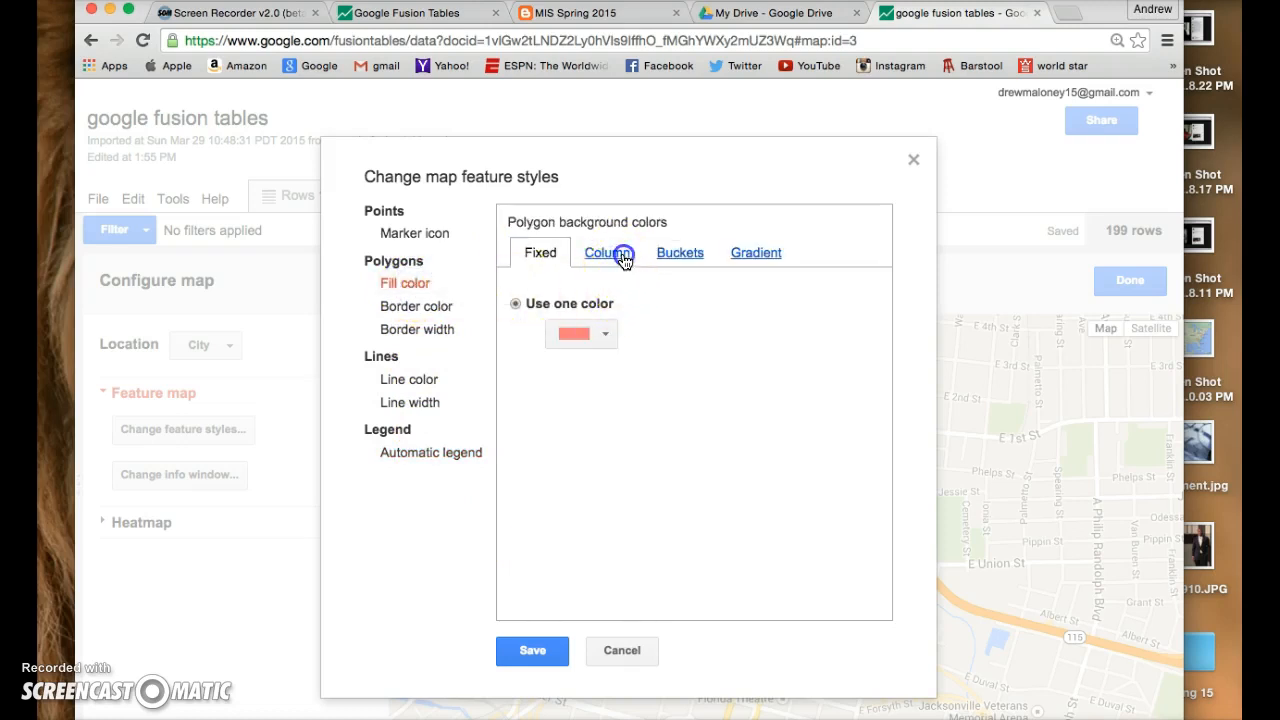
left_click(619, 253)
left_click(515, 304)
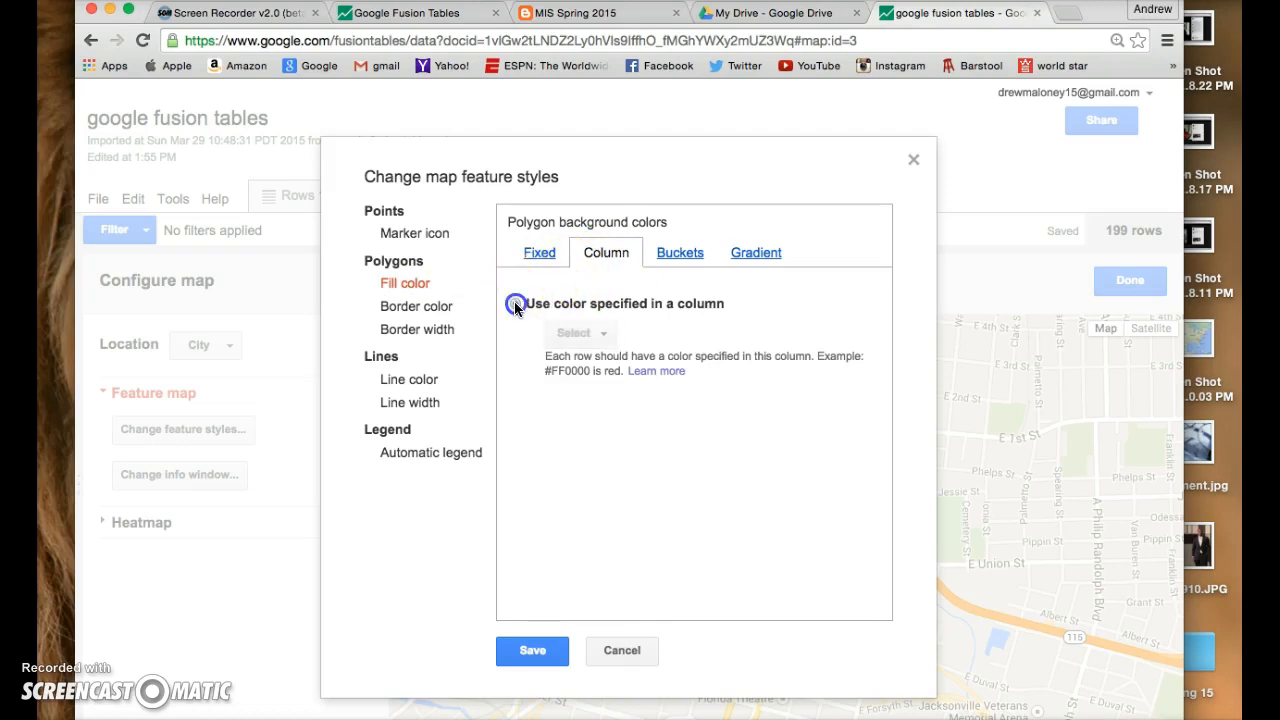
left_click(578, 334)
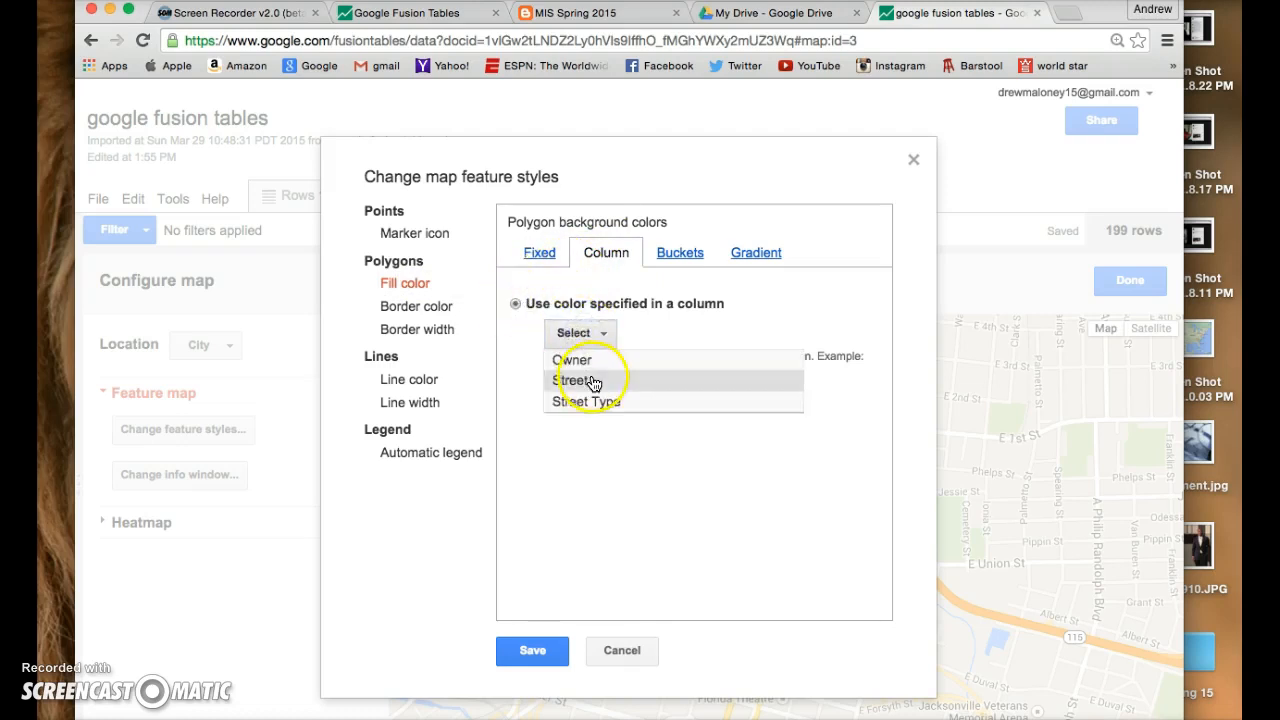
left_click(586, 380)
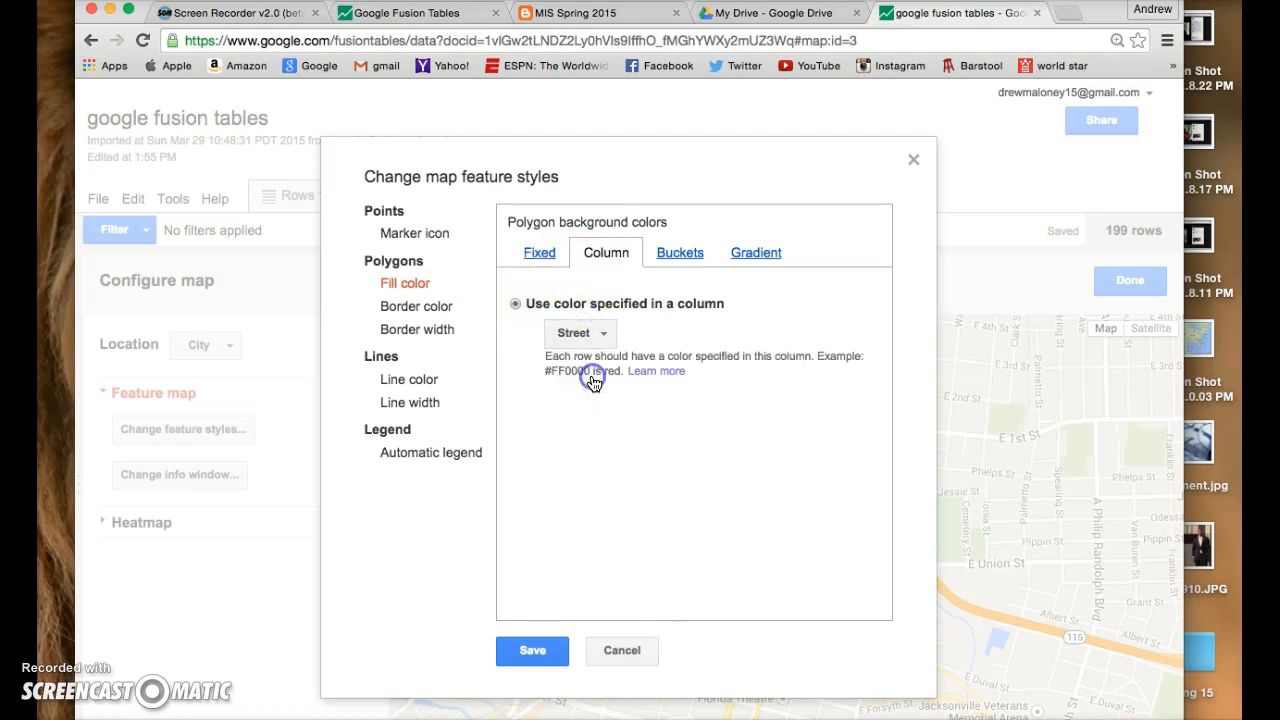
- Divide the polygon fill color into 2 buckets based on the Sale Price column and save the map style
left_click(679, 253)
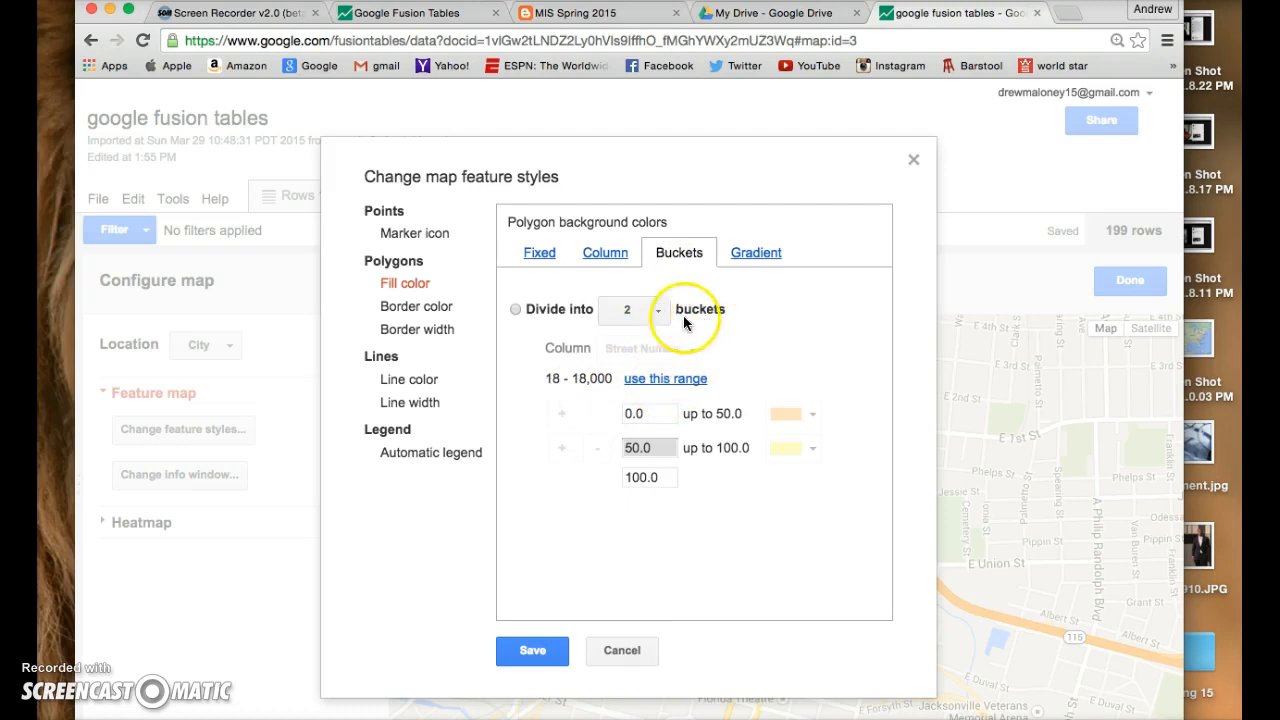
left_click(520, 311)
left_click(516, 311)
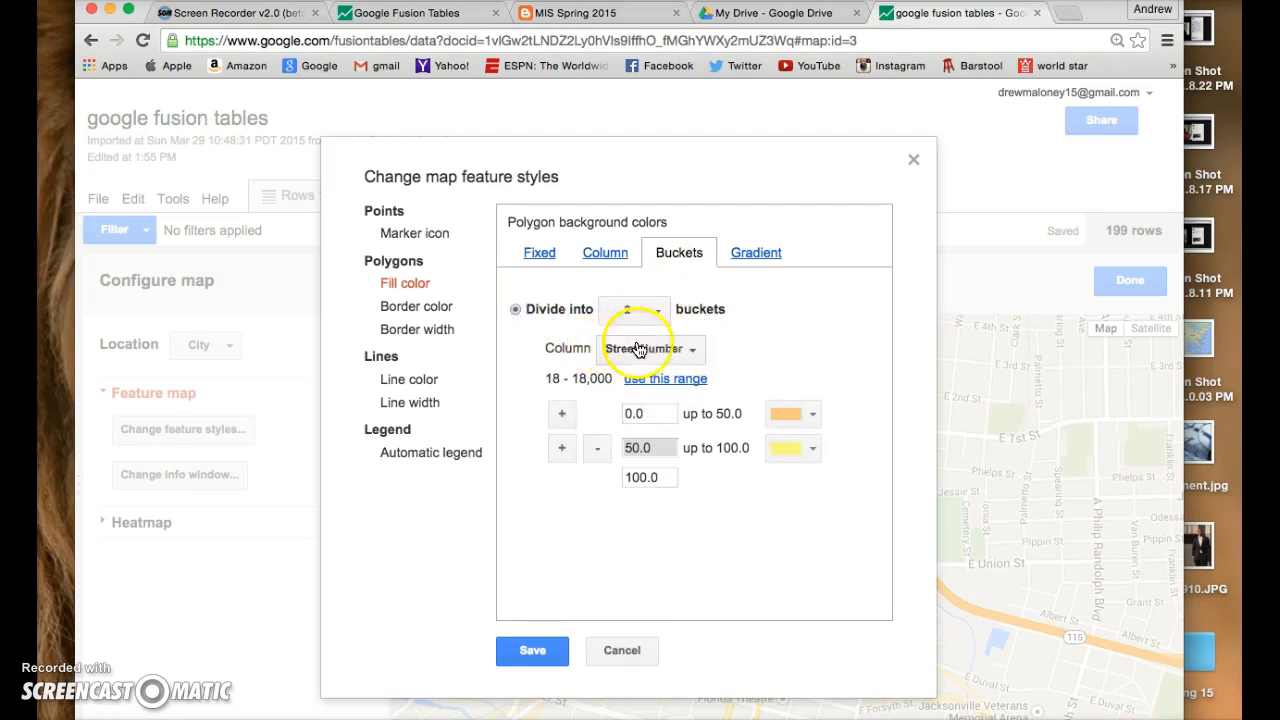
left_click(700, 345)
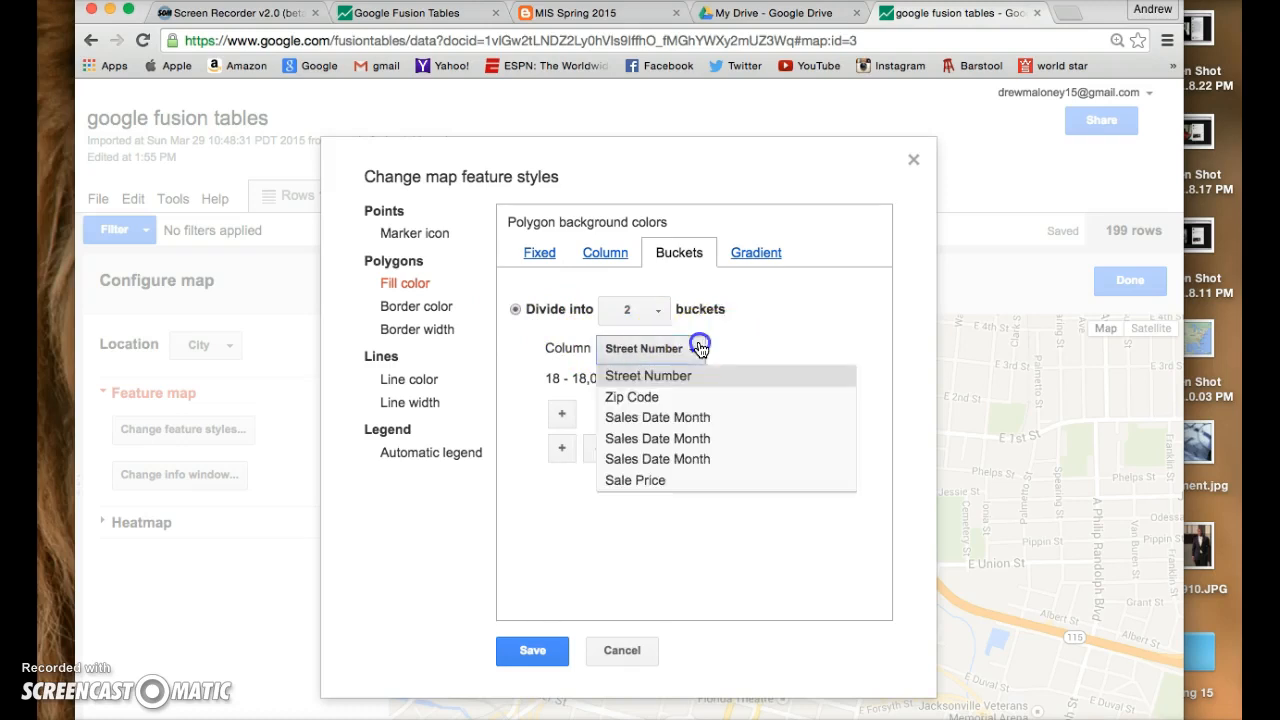
left_click(680, 482)
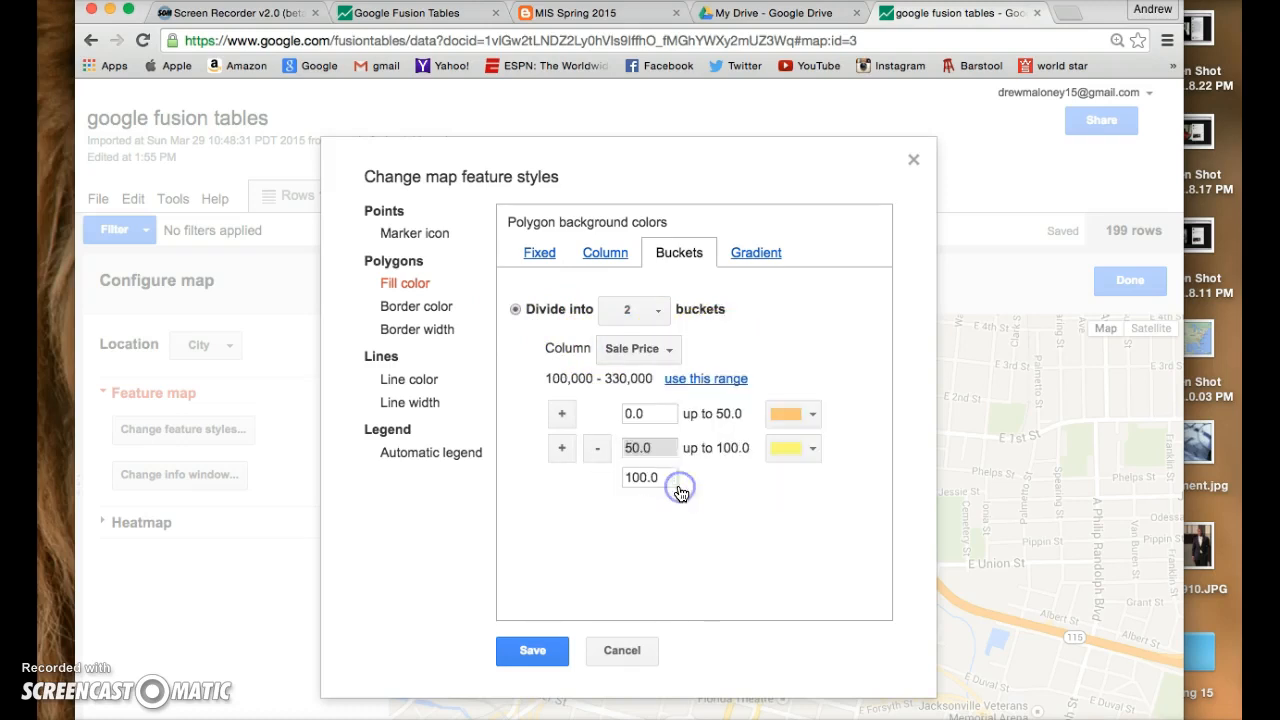
left_click(533, 651)
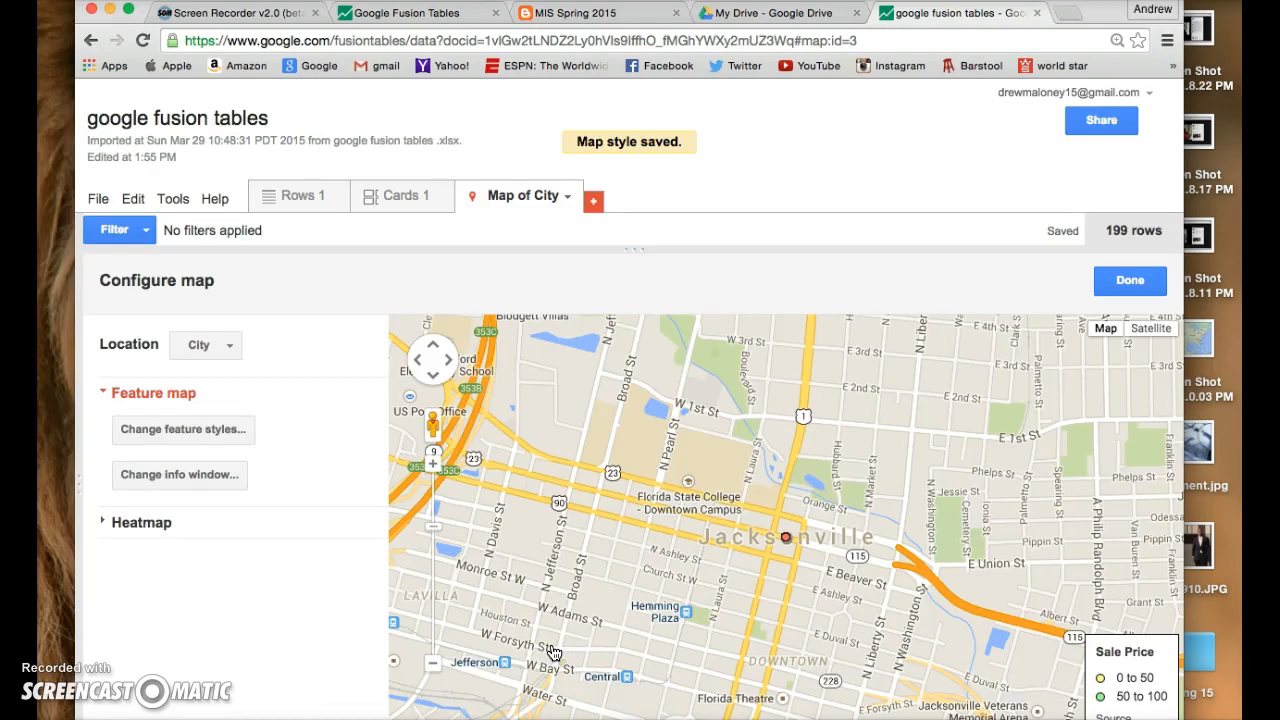
- Examine the map around Jacksonville for record markers, from the whole metro area down to street level
left_click(440, 665)
left_click(440, 665)
left_click(440, 665)
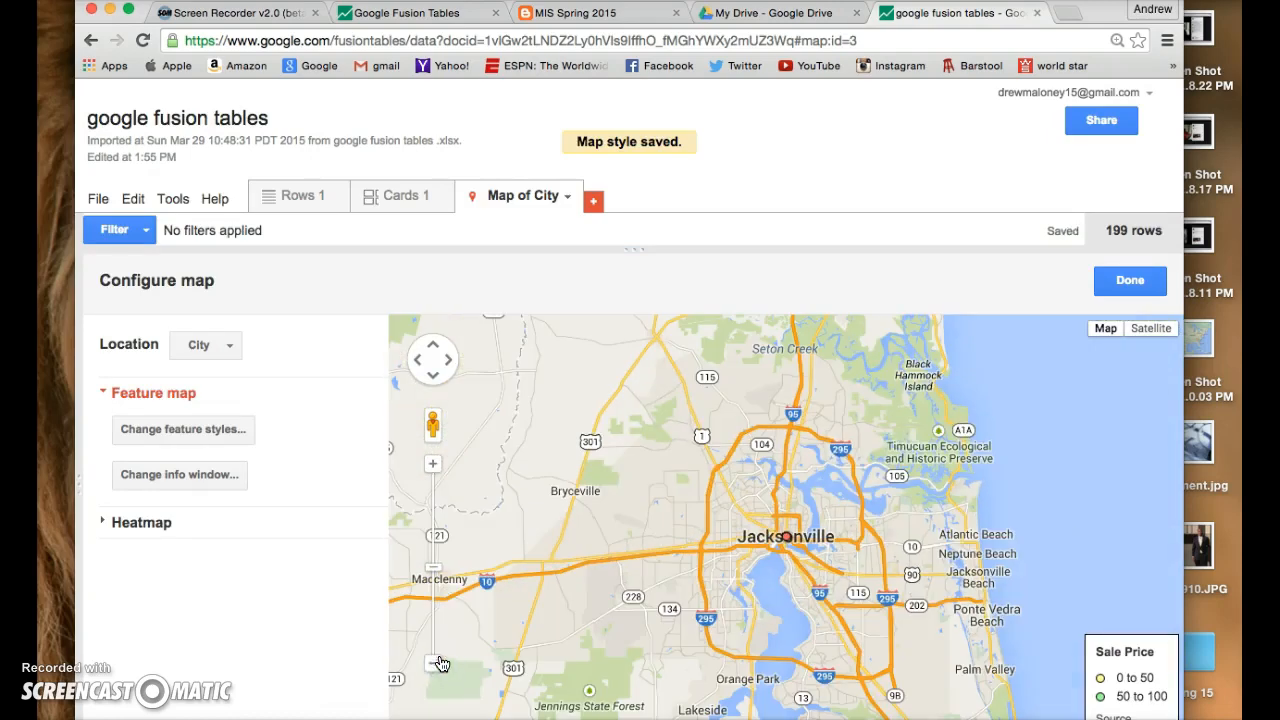
left_click(437, 469)
left_click(437, 469)
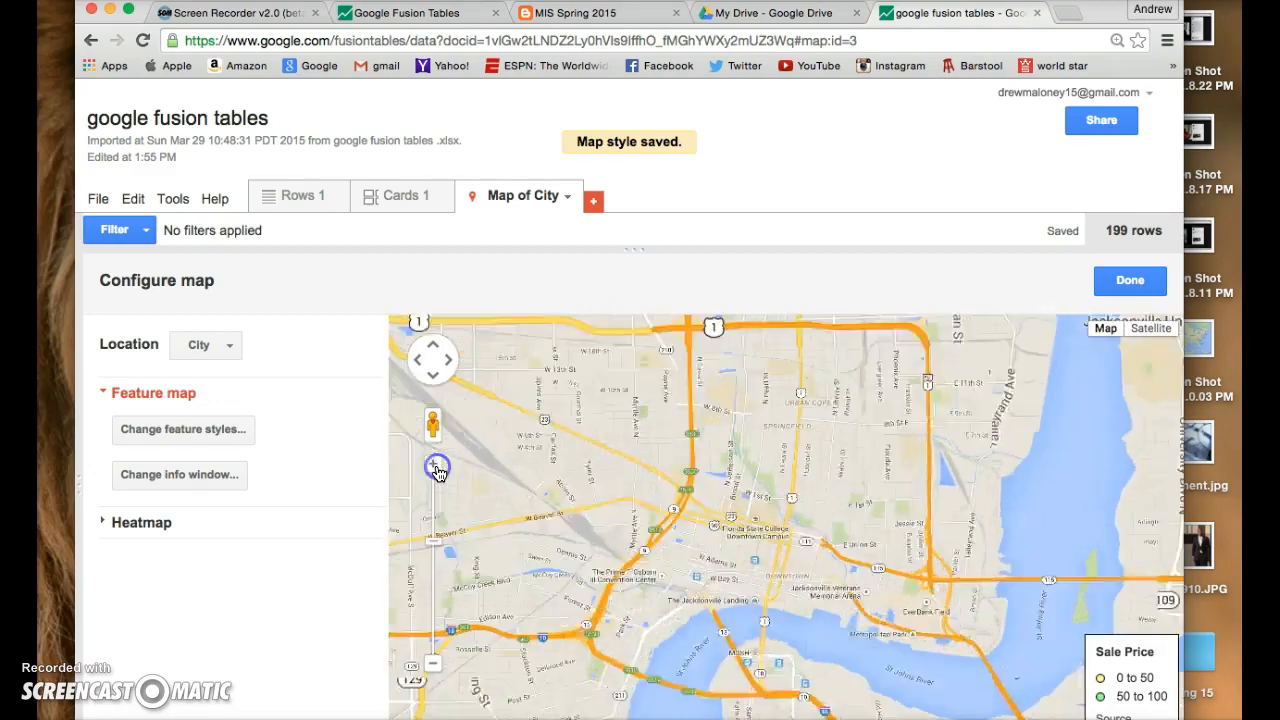
left_click(437, 469)
left_click_drag(535, 487, 1227, 413)
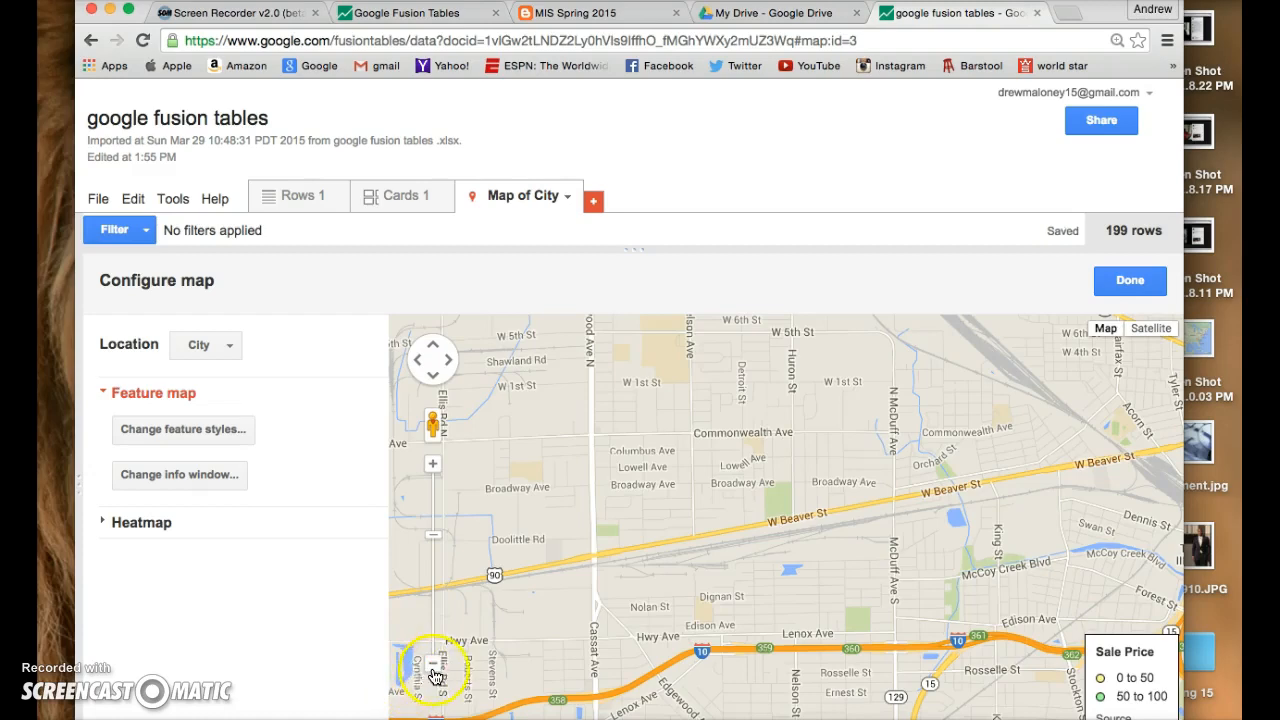
left_click(434, 671)
left_click(434, 671)
left_click(434, 671)
left_click_drag(748, 595, 538, 593)
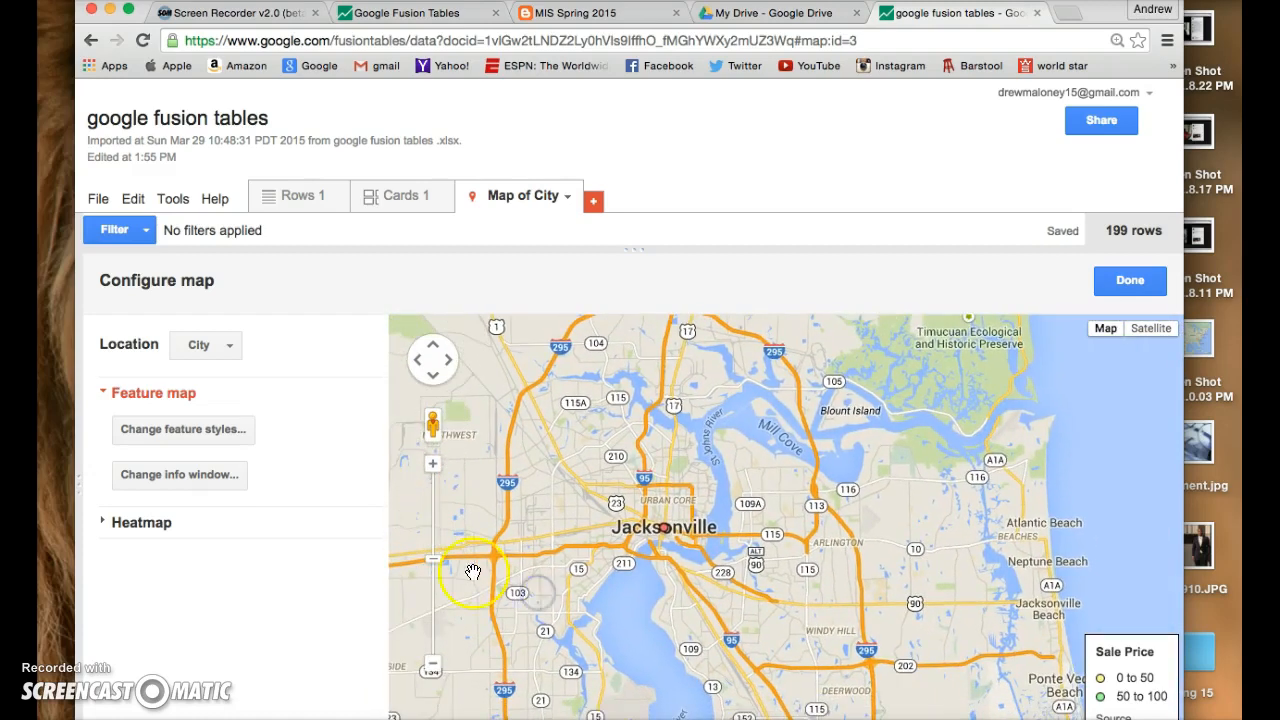
left_click(440, 467)
left_click(440, 467)
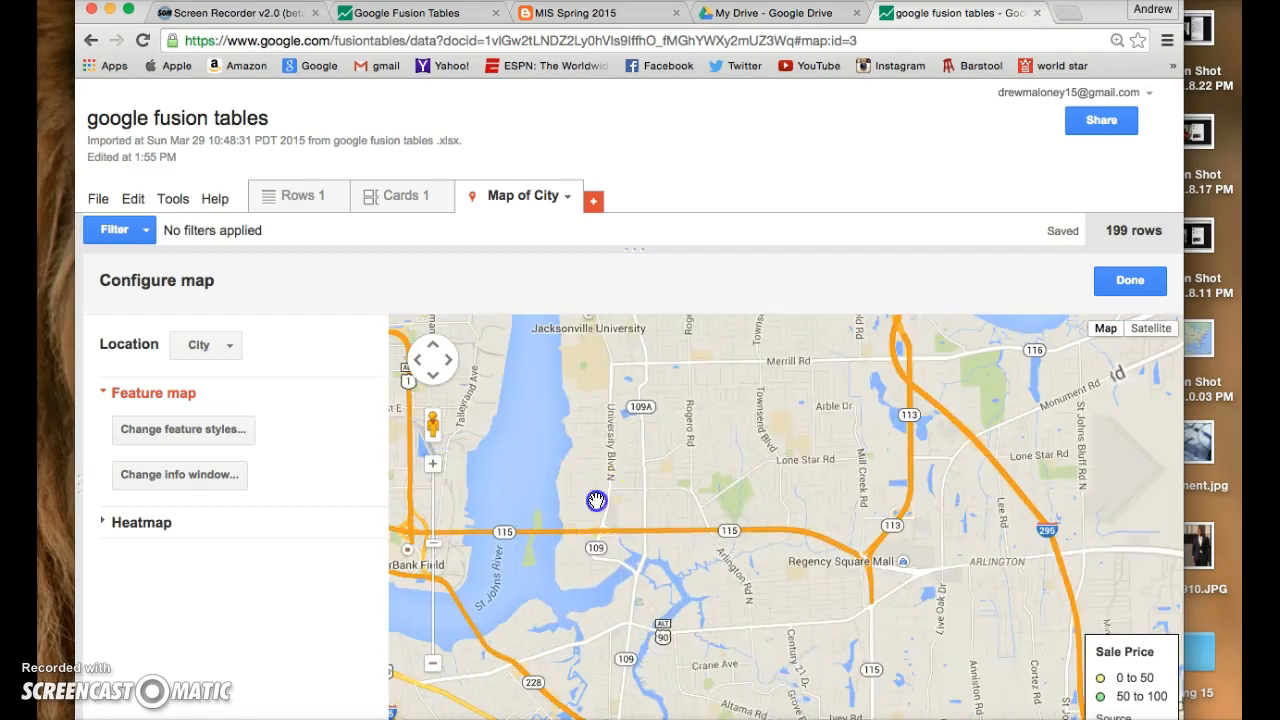
left_click_drag(597, 501, 876, 521)
scroll(760, 547, "down", 2)
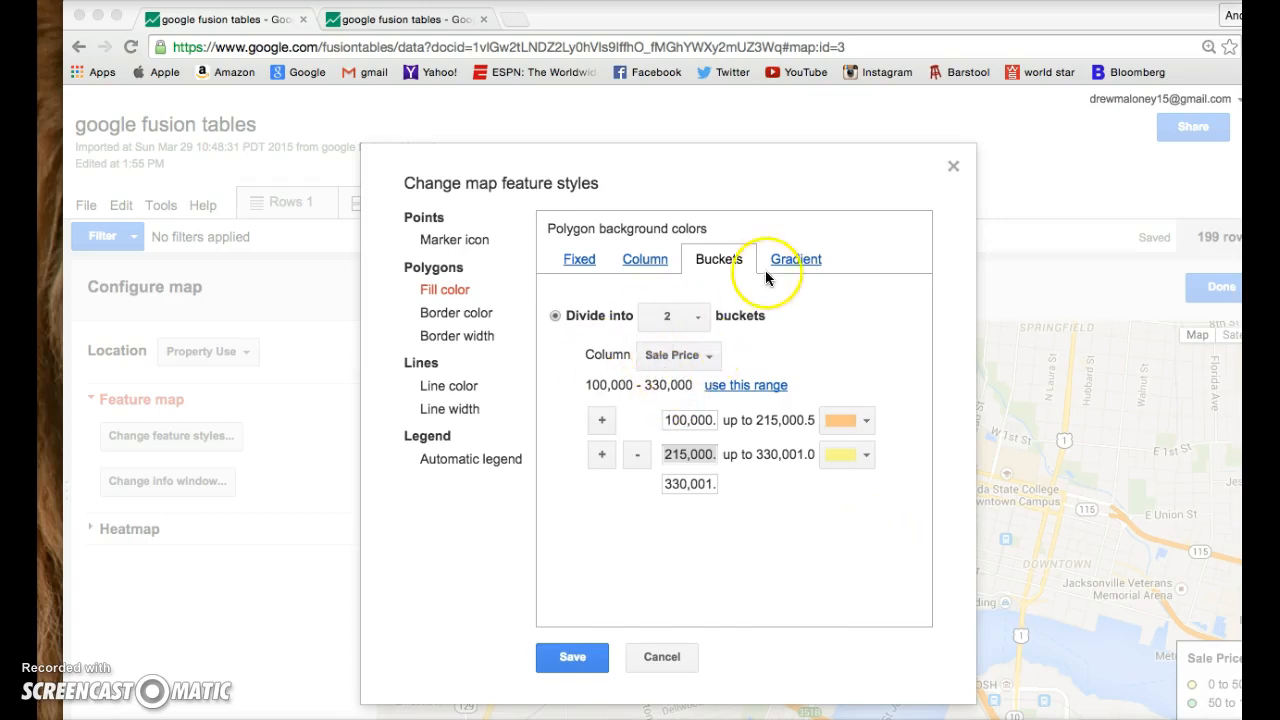
- Divide the polygon fill color into 5 buckets over the Sale Price range 100,000 - 330,000 and save the map style
left_click(666, 316)
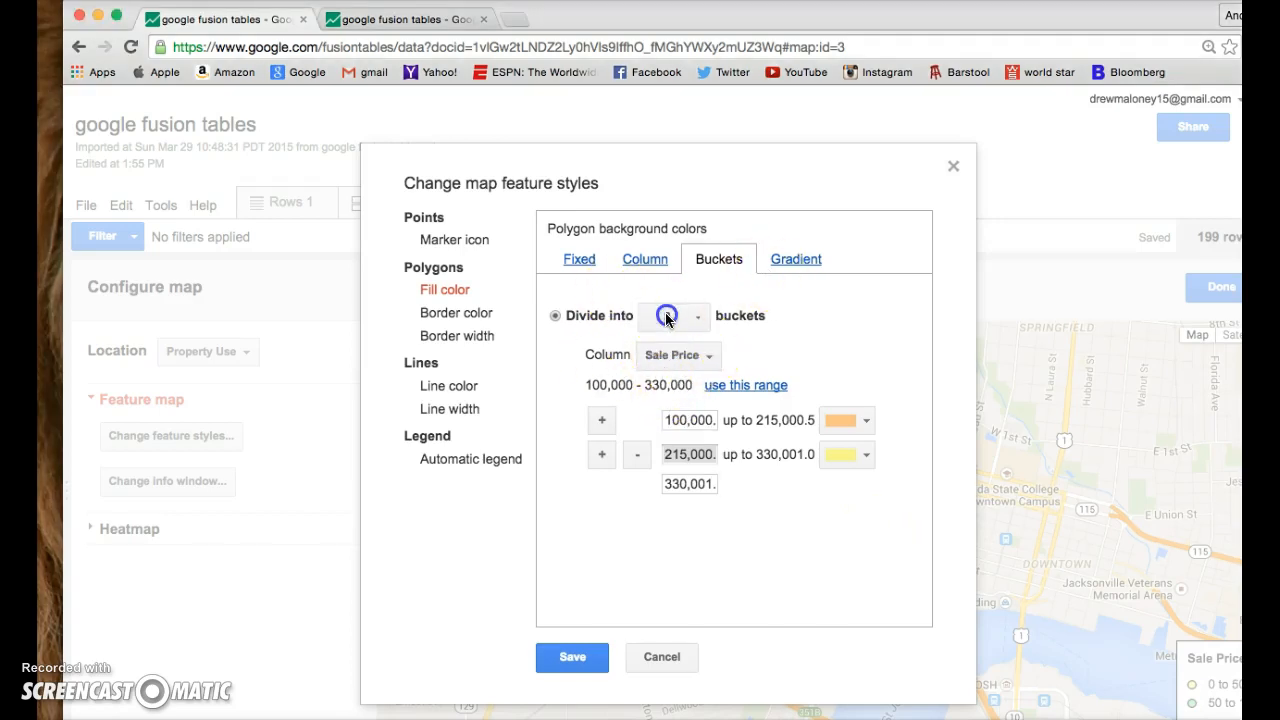
left_click(670, 316)
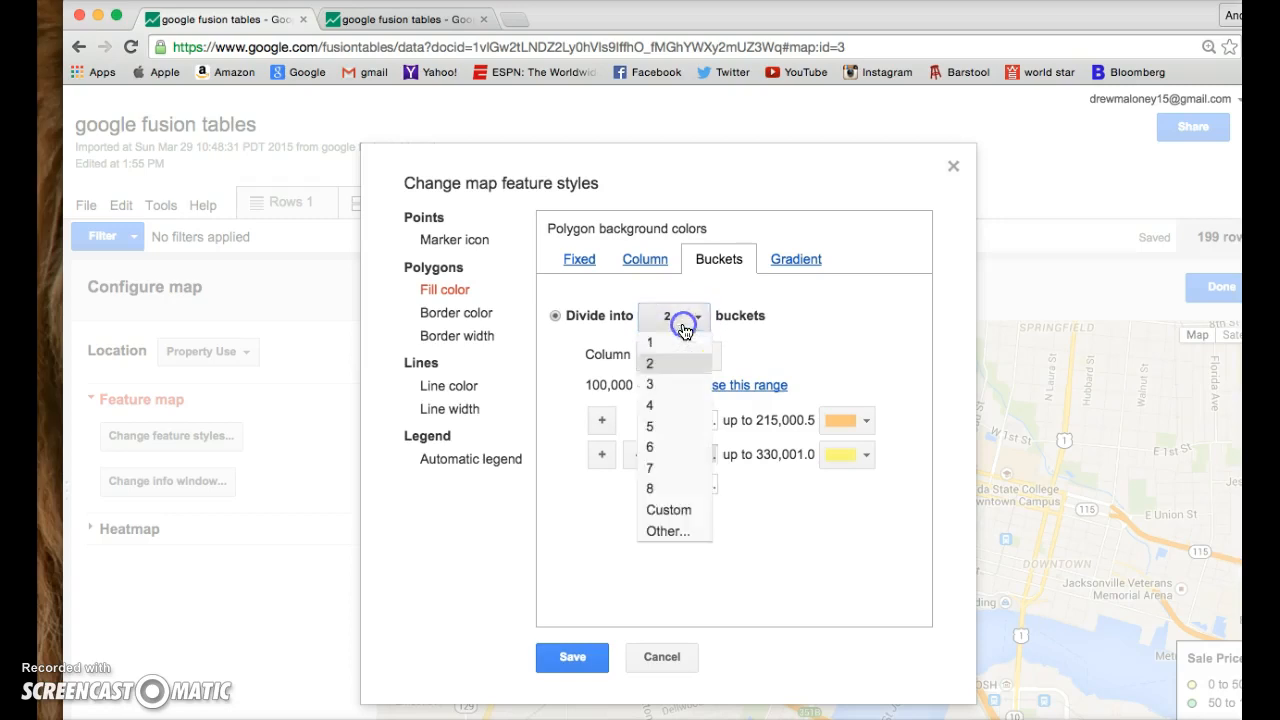
left_click(678, 436)
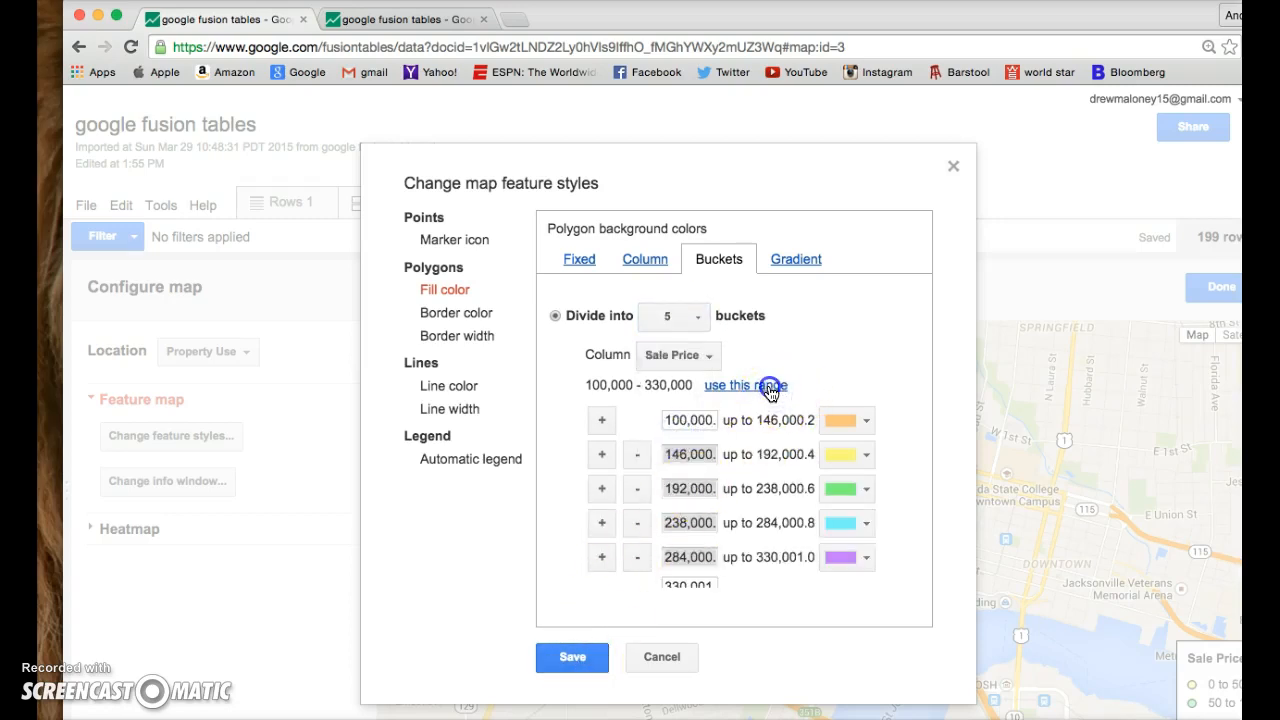
left_click(572, 656)
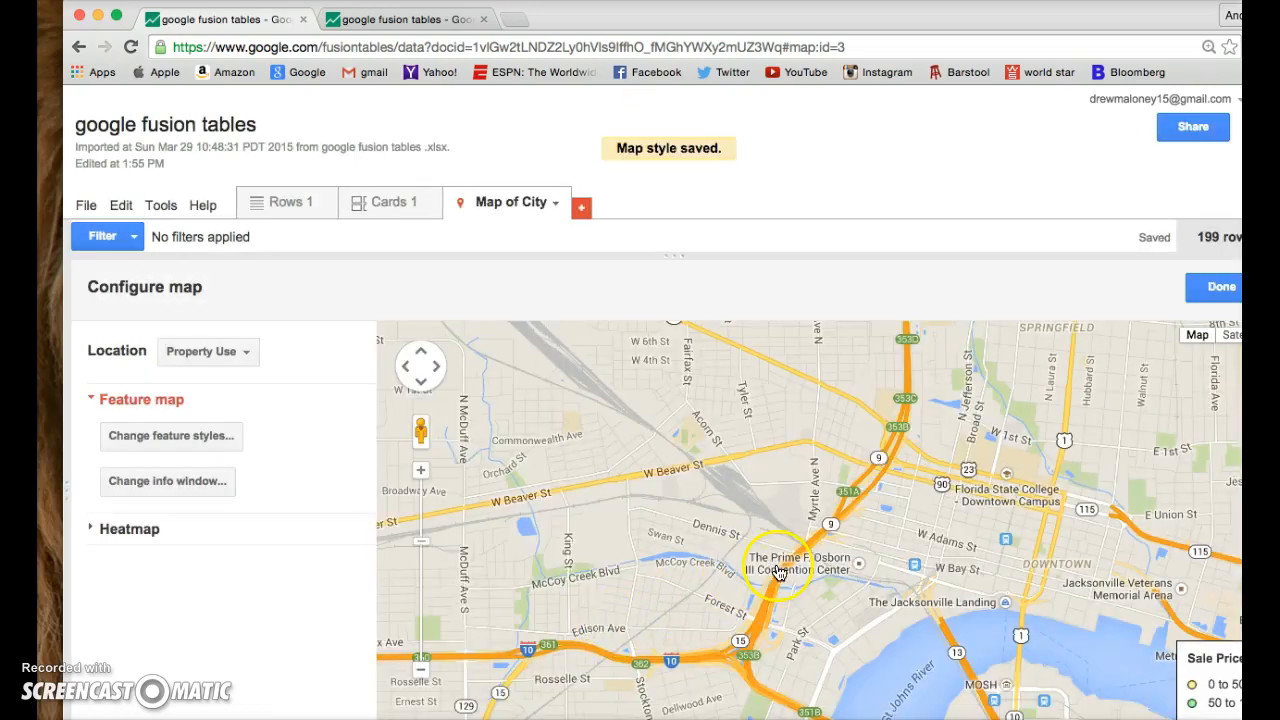
- Examine the clusters of record markers west of Jacksonville, around Whitehouse and Chaffee Rd
left_click_drag(882, 578, 1235, 570)
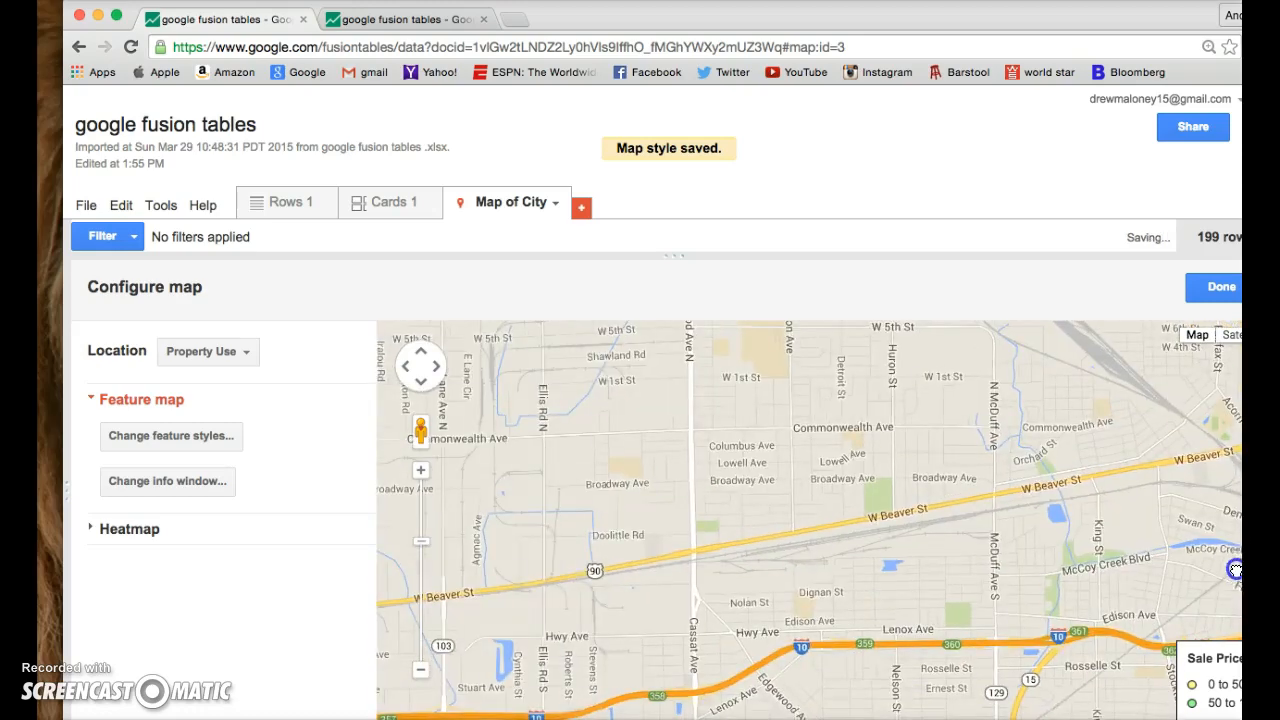
left_click(417, 678)
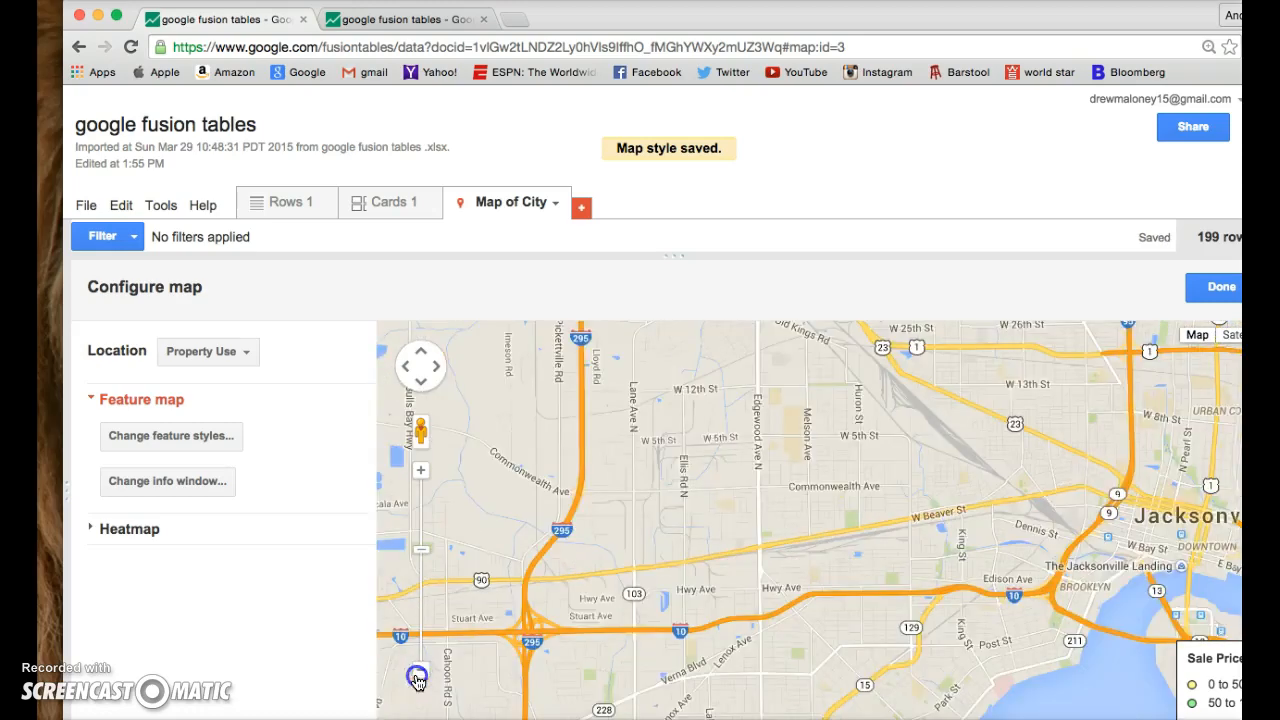
left_click(417, 678)
left_click_drag(557, 598, 874, 543)
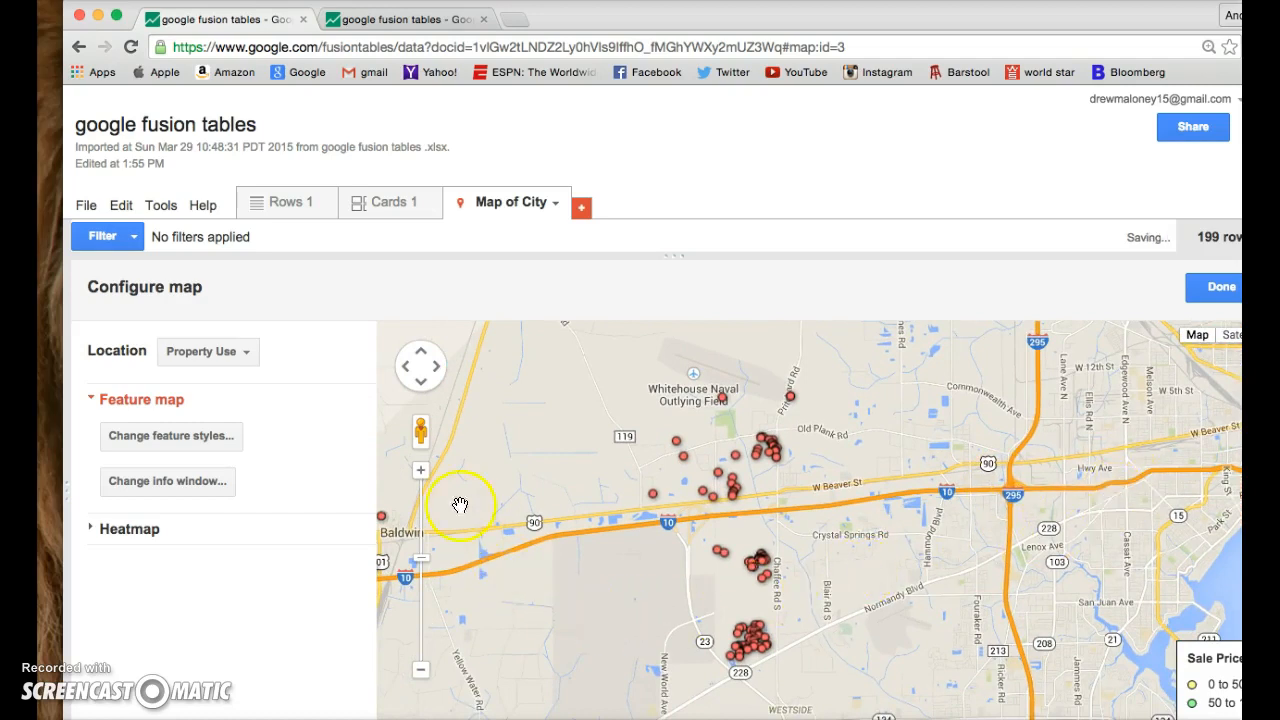
left_click(424, 473)
left_click_drag(901, 478, 965, 397)
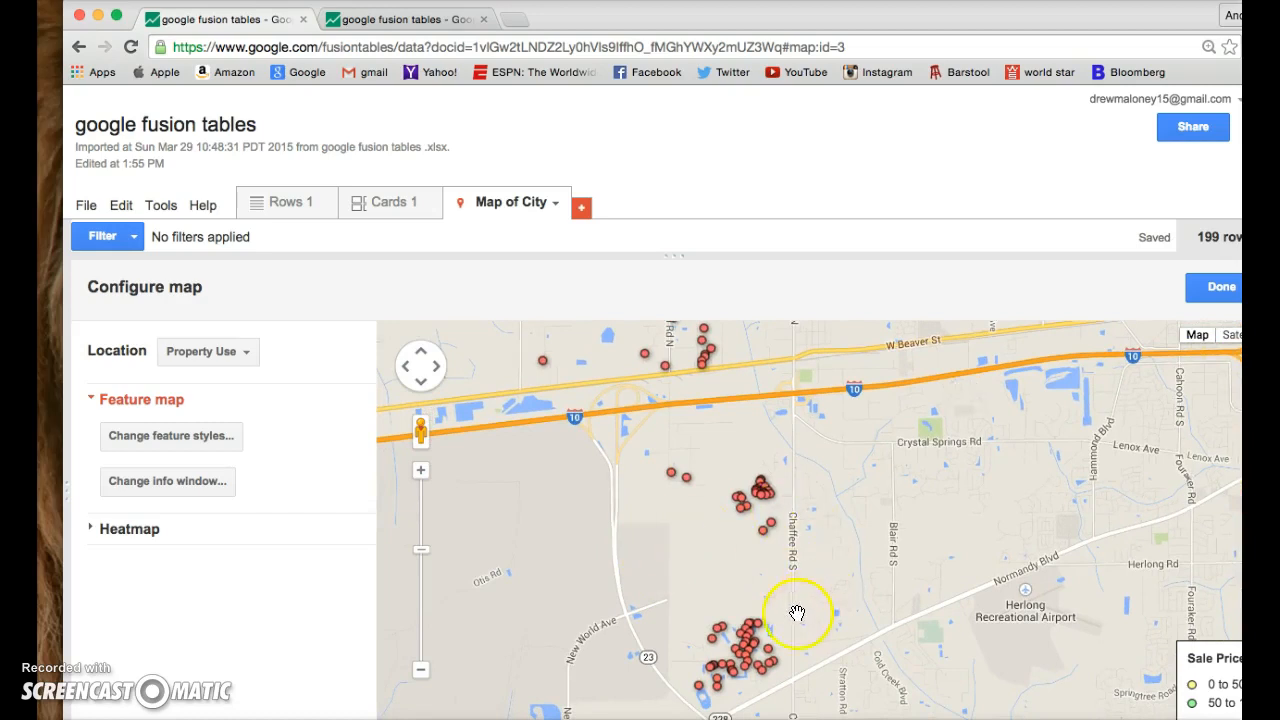
left_click_drag(896, 441, 776, 426)
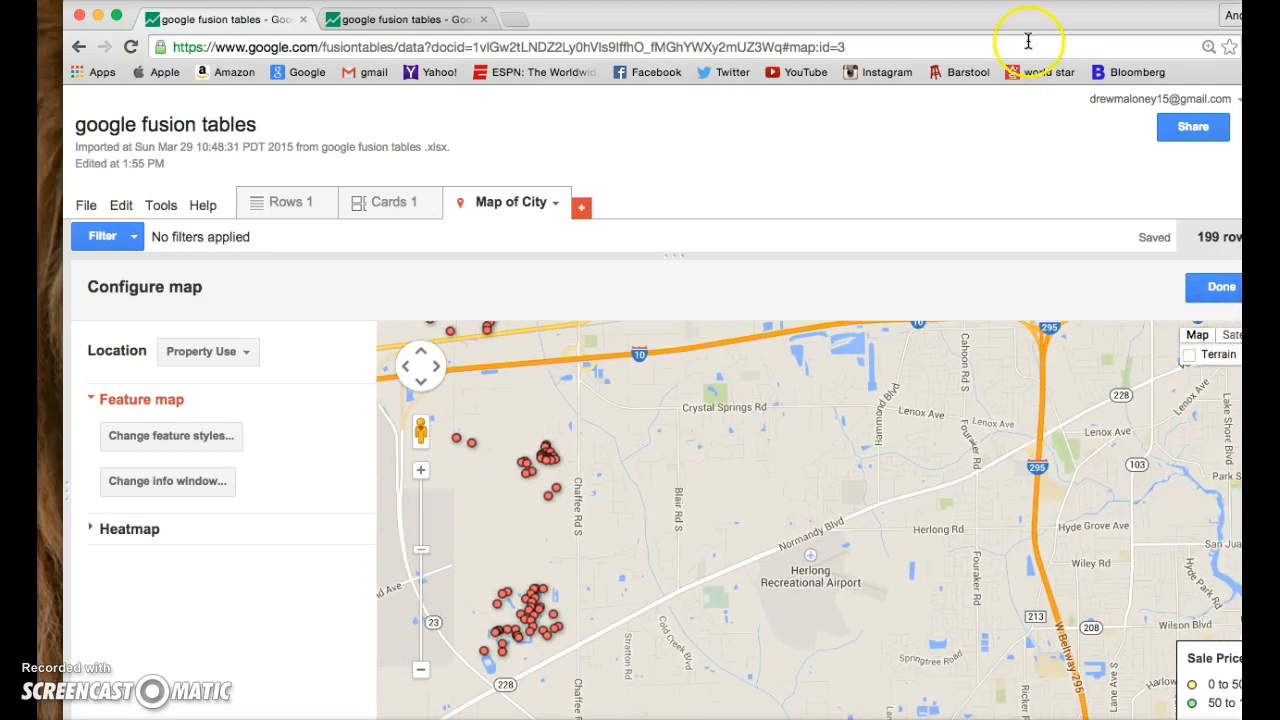
left_click_drag(1016, 17, 920, 11)
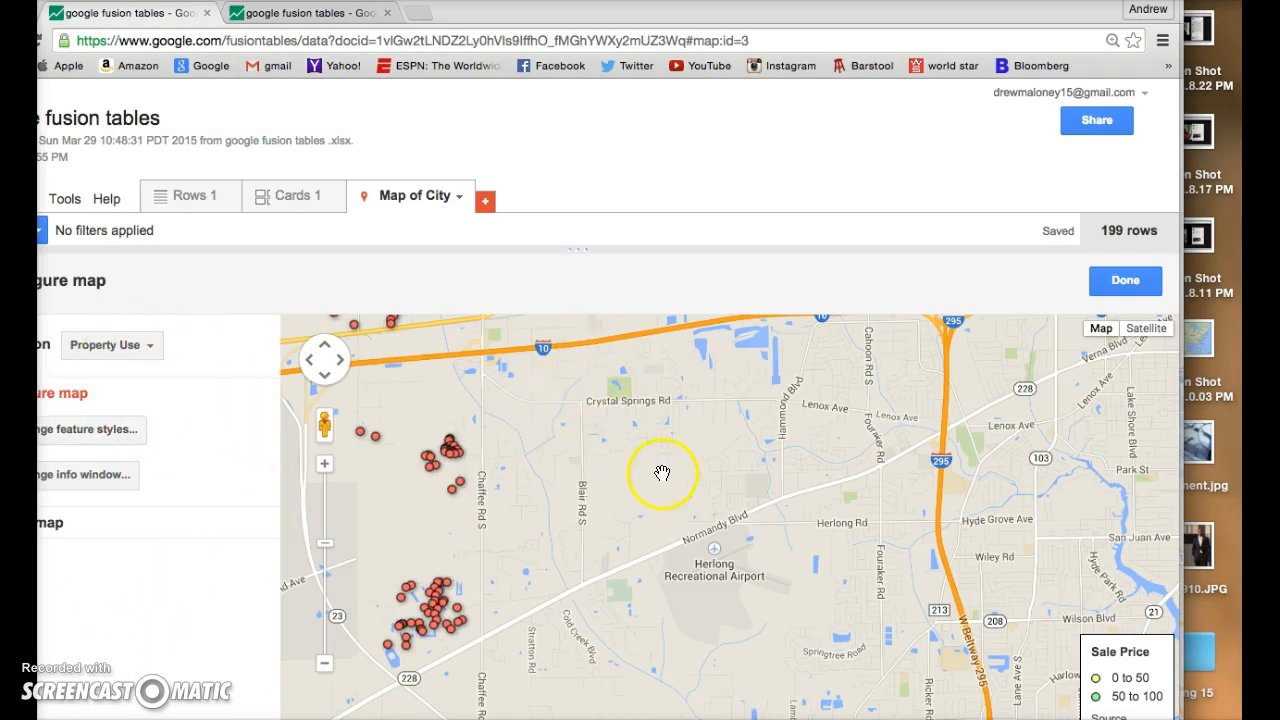
- Review the automatic legend, line color, line width and polygon border settings in the map feature styles
left_click(94, 437)
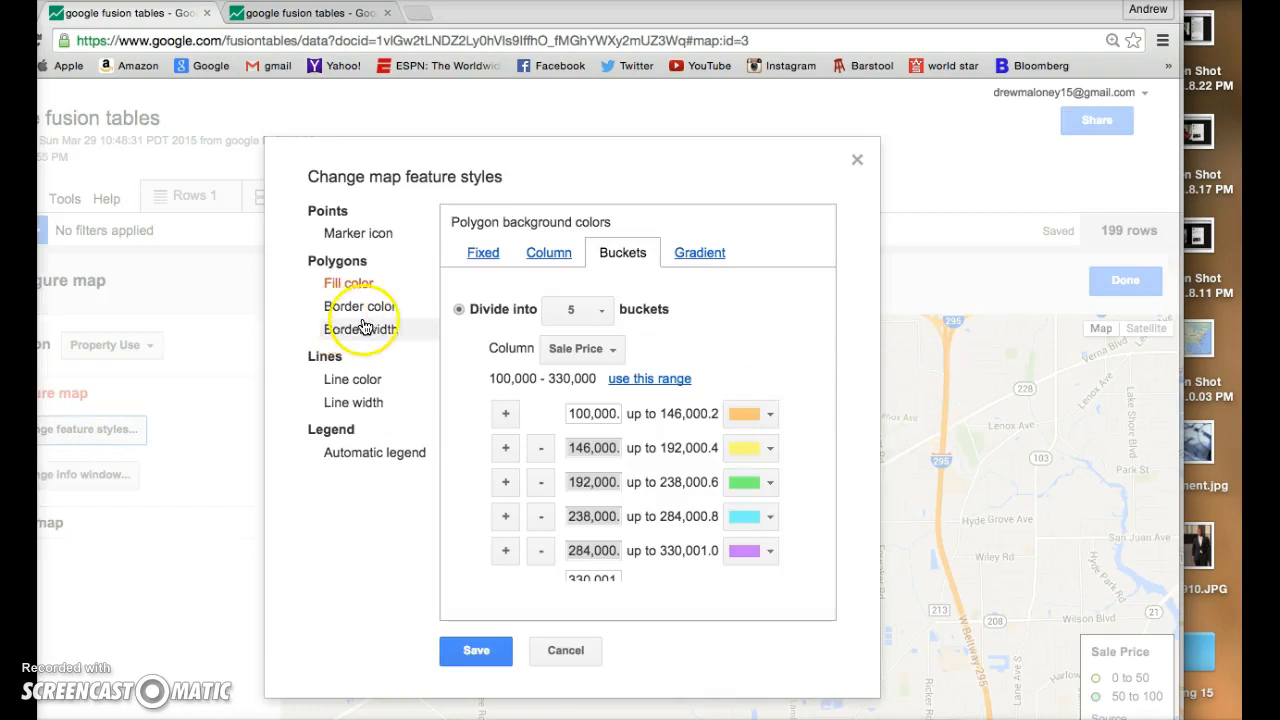
left_click(376, 452)
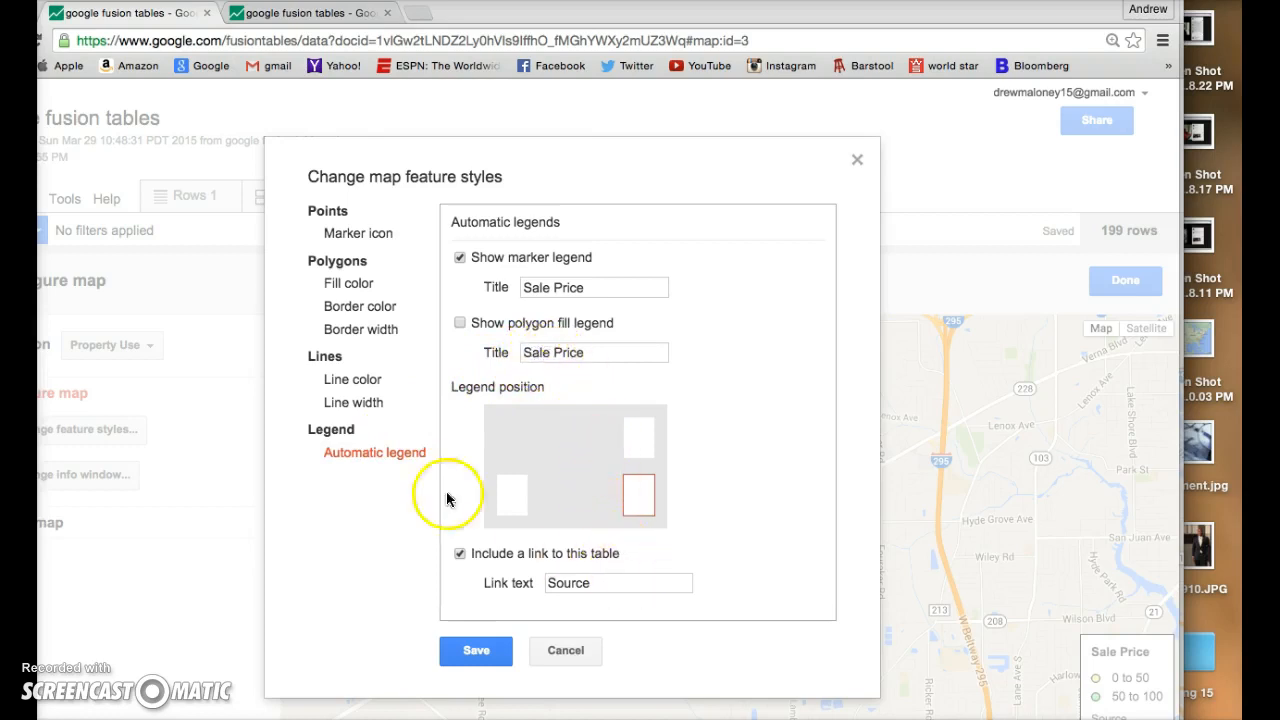
left_click(352, 380)
left_click(354, 402)
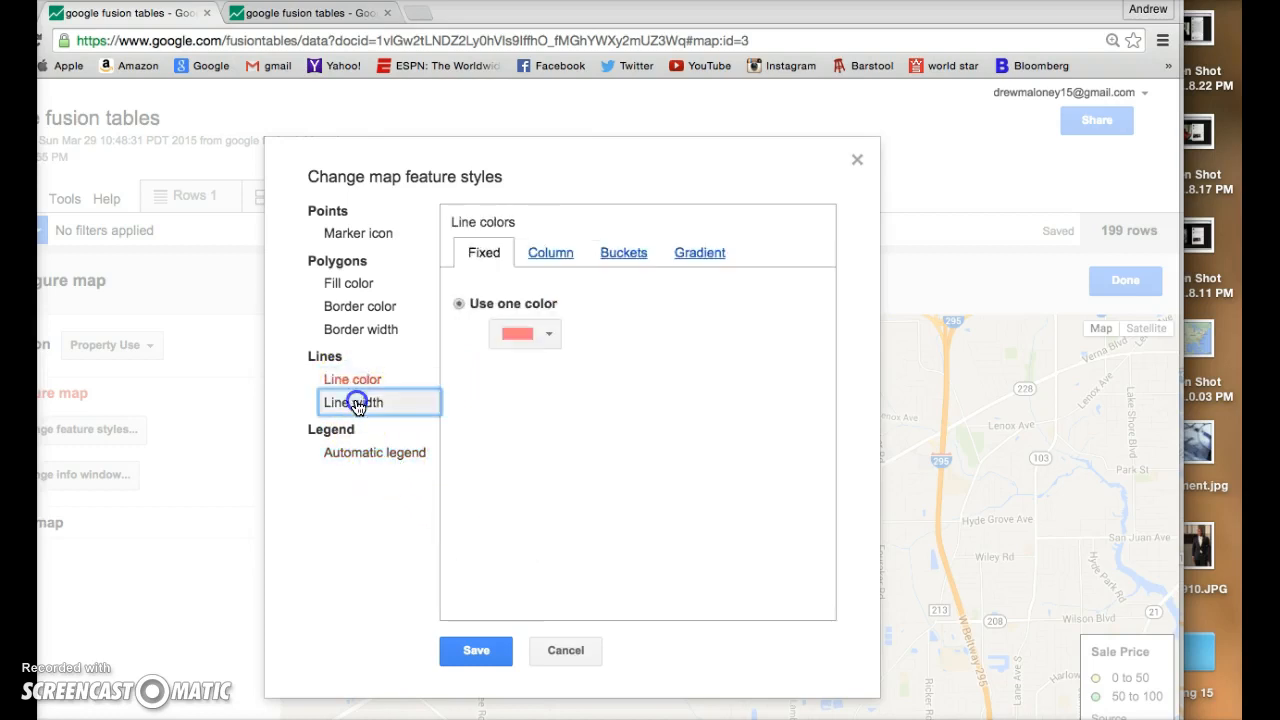
left_click(352, 310)
left_click(356, 329)
- Check the Sale Price ranges and colors of the polygon fill buckets and save the feature styles
left_click(338, 284)
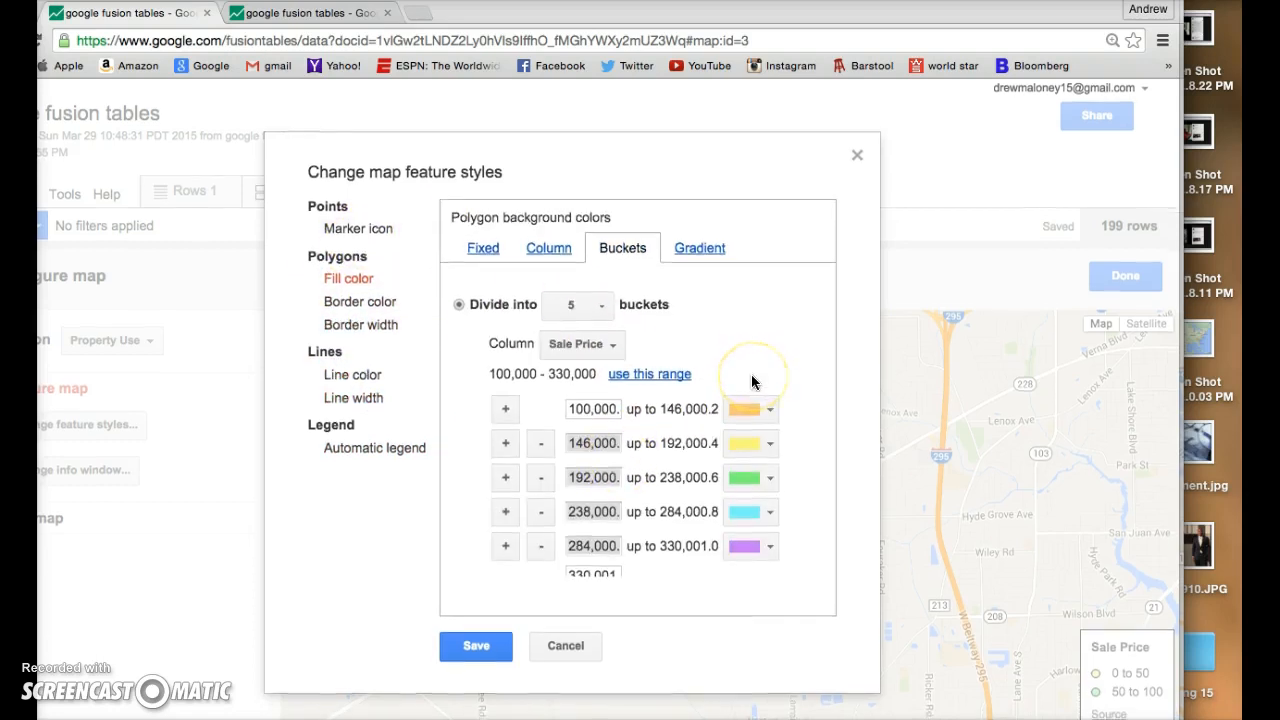
scroll(645, 487, "down", 1)
scroll(645, 487, "down", 1)
scroll(645, 487, "up", 1)
scroll(645, 487, "down", 1)
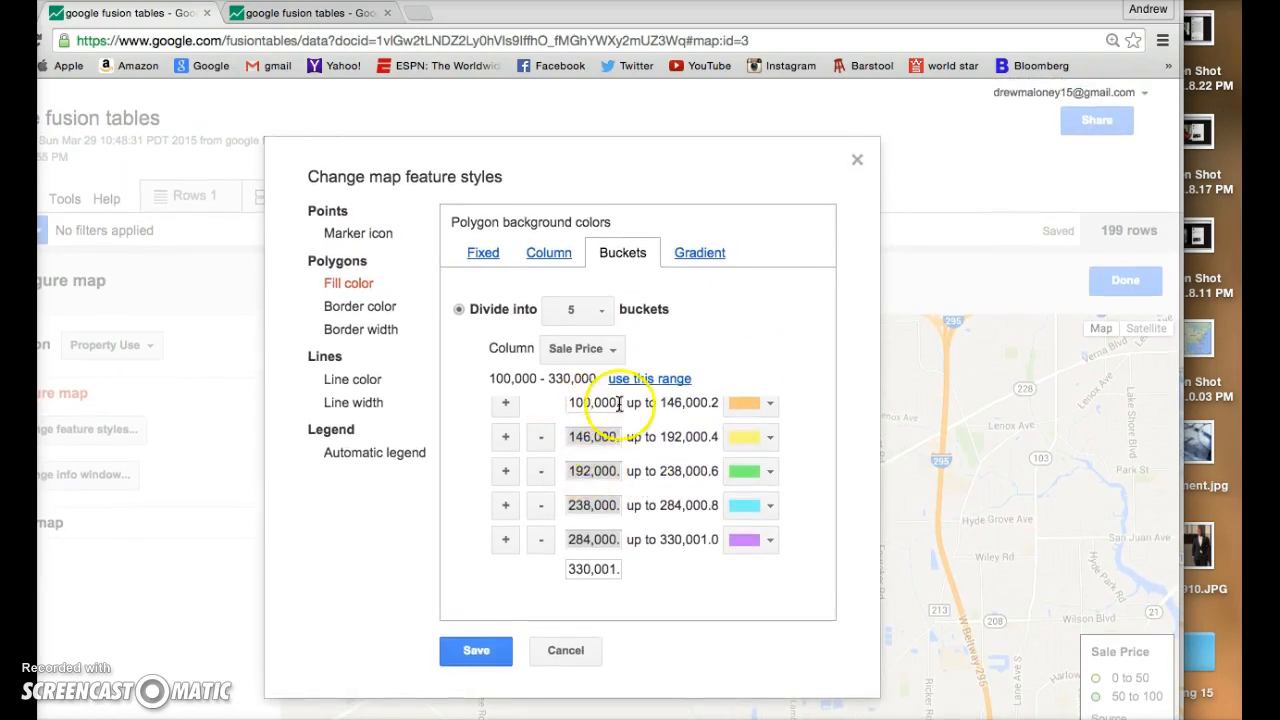
left_click(480, 652)
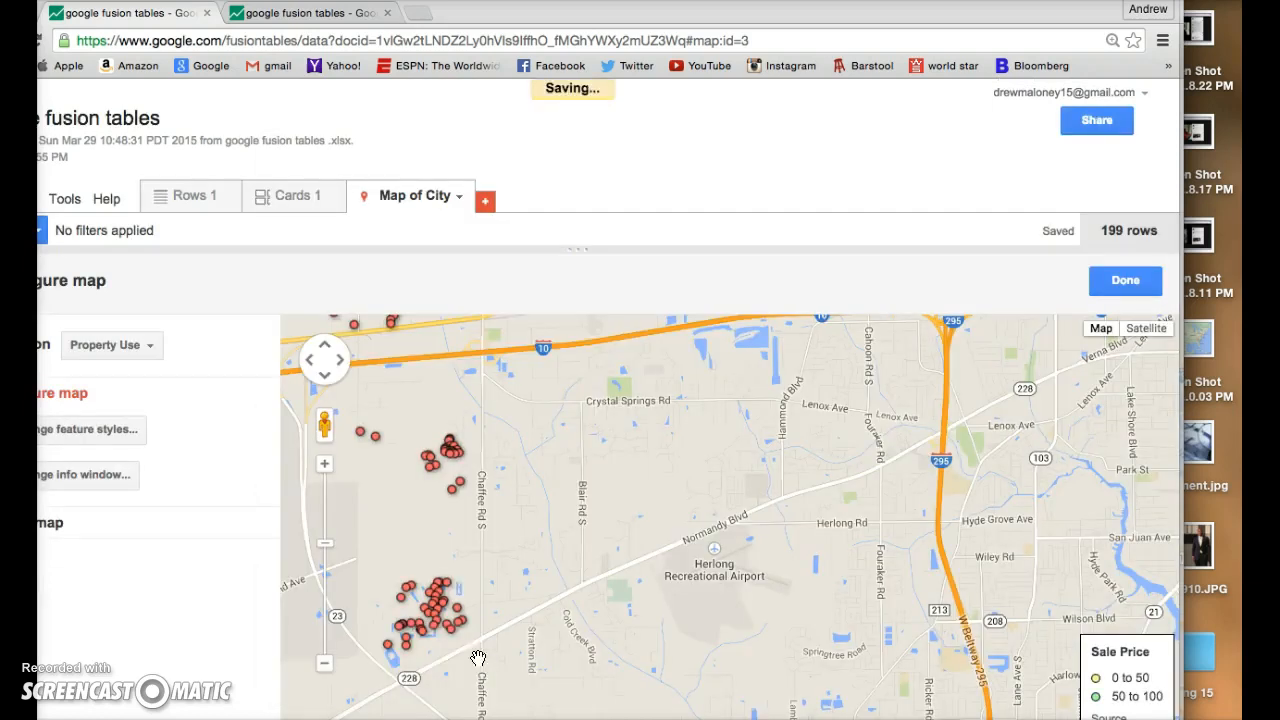